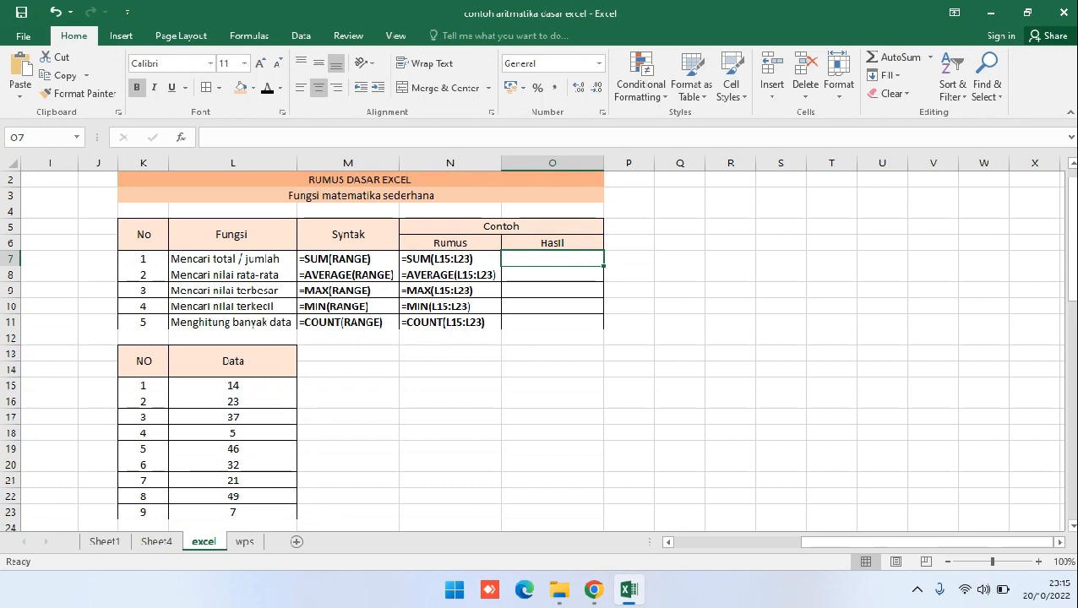
Step: Begin a SUM formula in the Hasil cell O7 for the total
type("=")
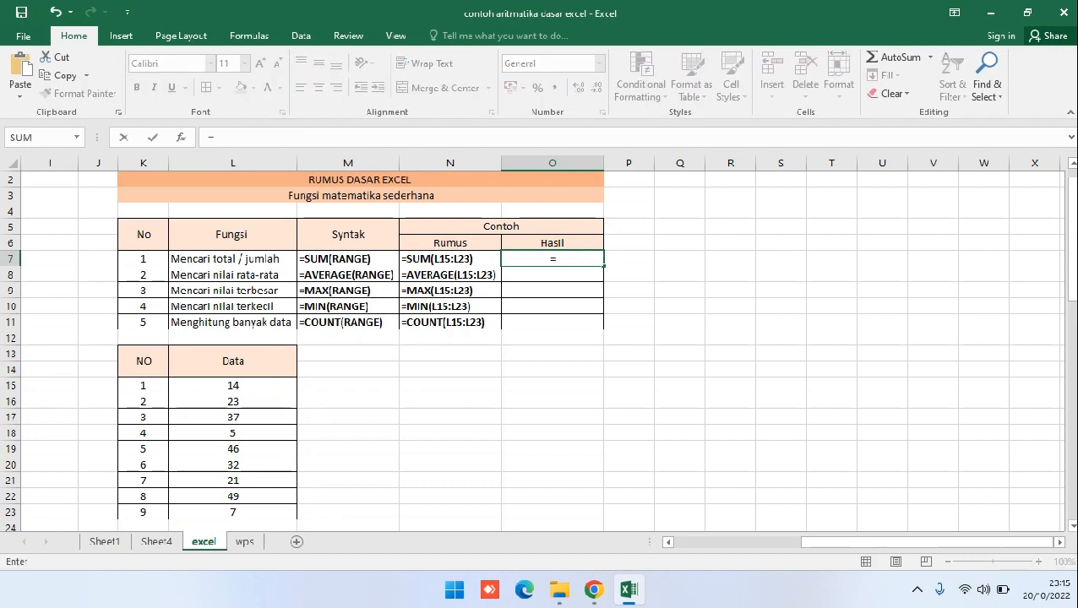
type("SUM")
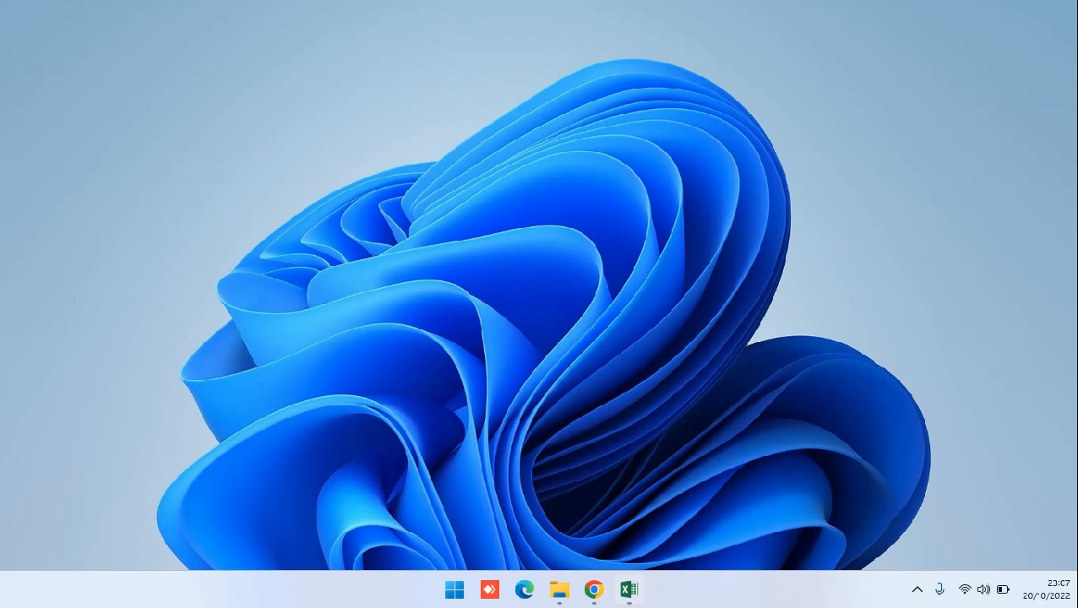
Step: Switch to the open Excel workbook and look over its file information, the insert commands and the home commands
left_click(628, 589)
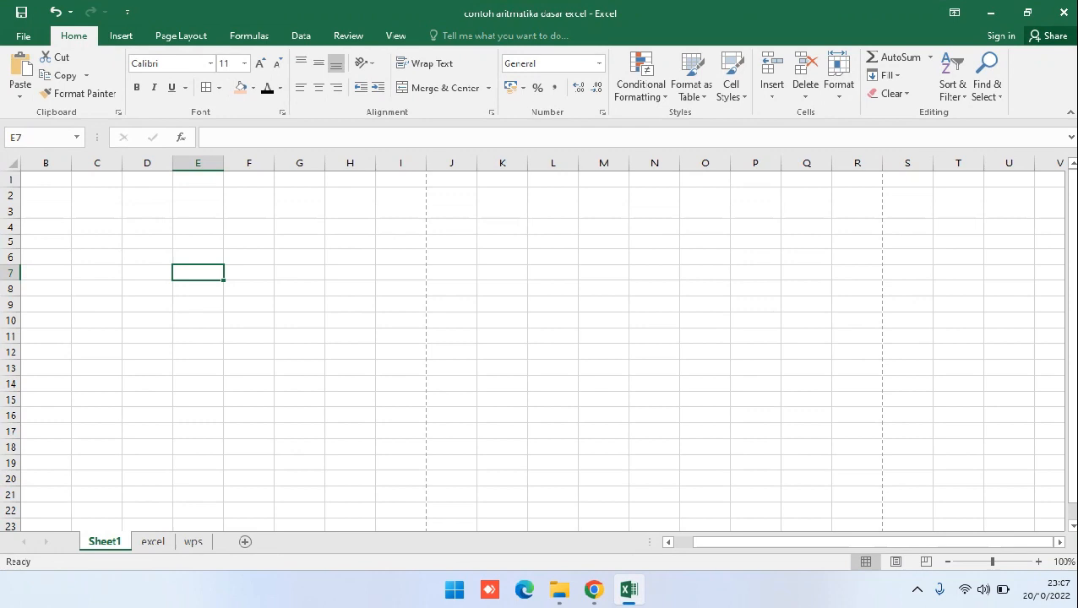
left_click(24, 35)
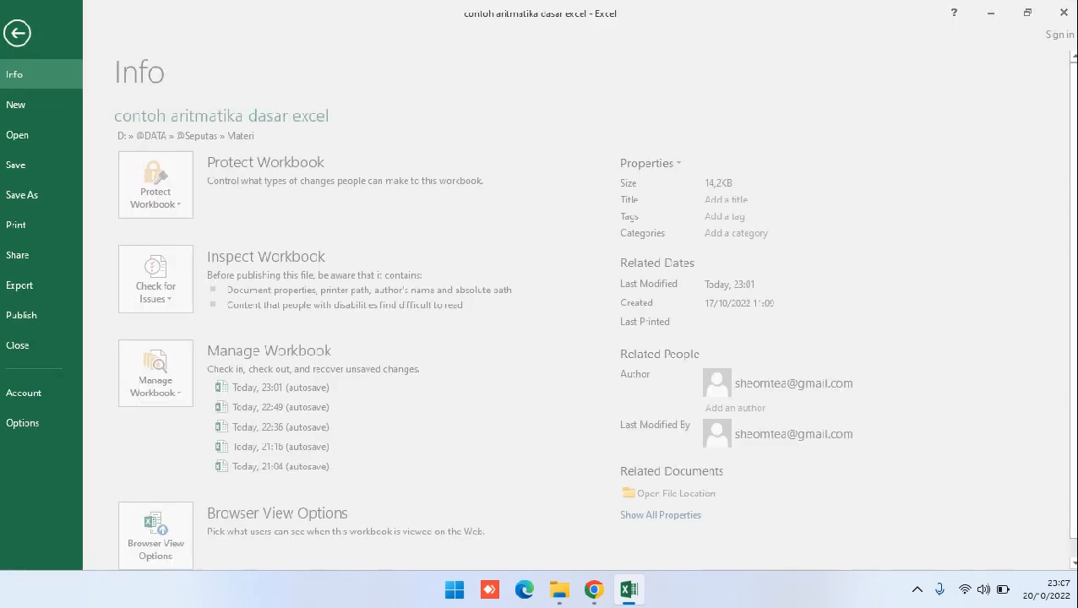
left_click(29, 34)
left_click(121, 36)
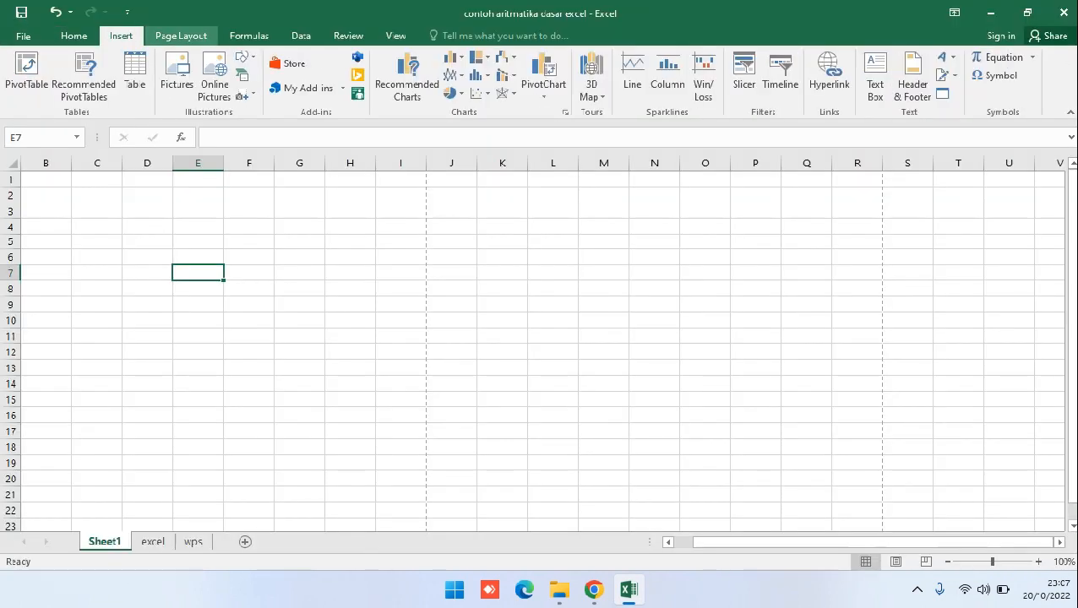
left_click(73, 35)
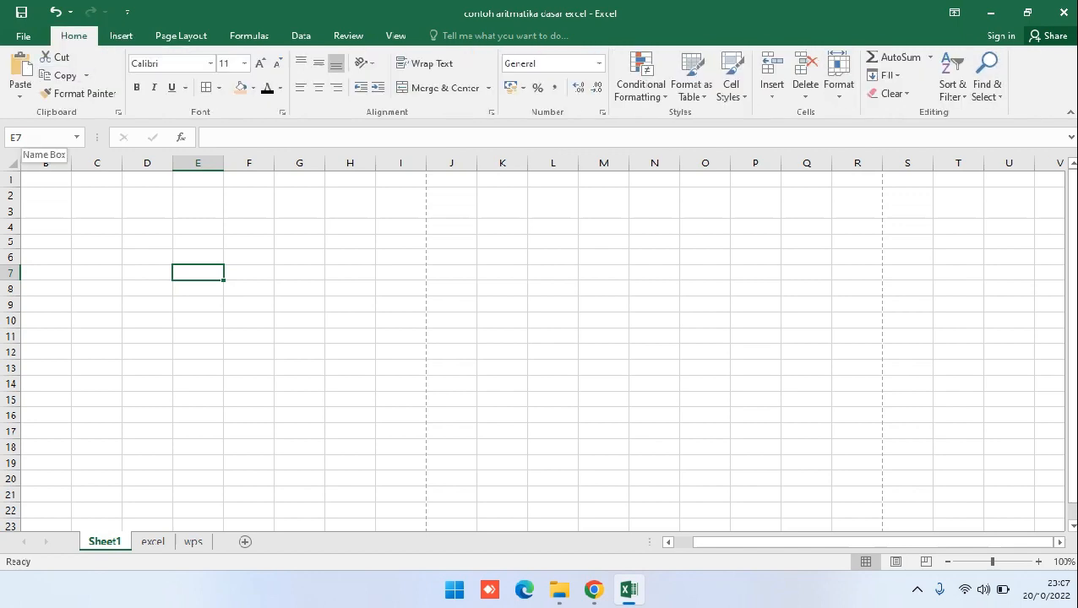
Step: Examine the active cell's reference and its formula bar using cells C4 and E4 on Sheet1
left_click(38, 137)
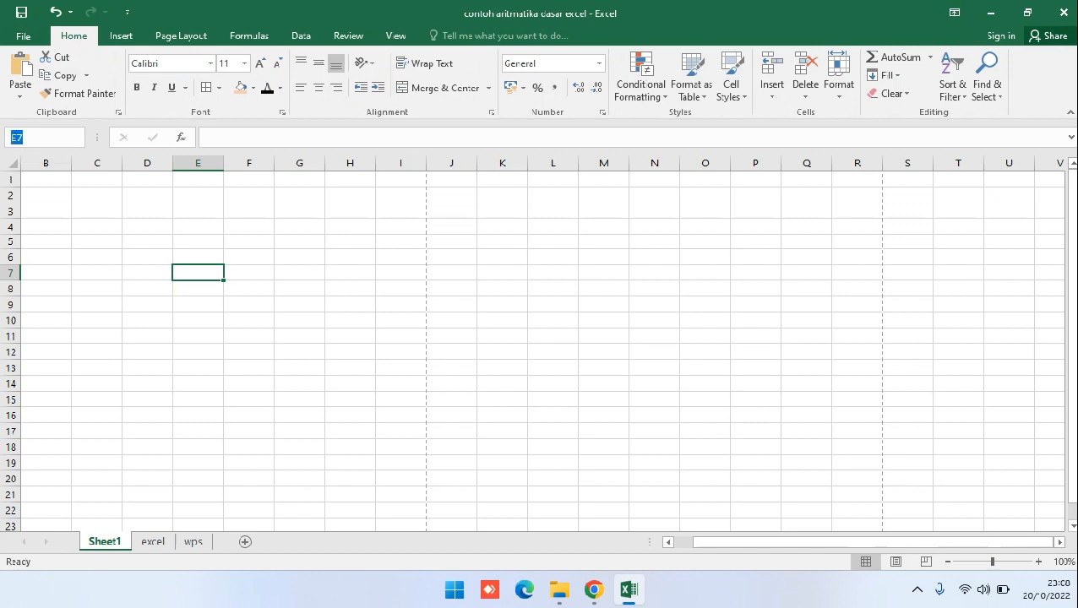
left_click(97, 289)
left_click(97, 228)
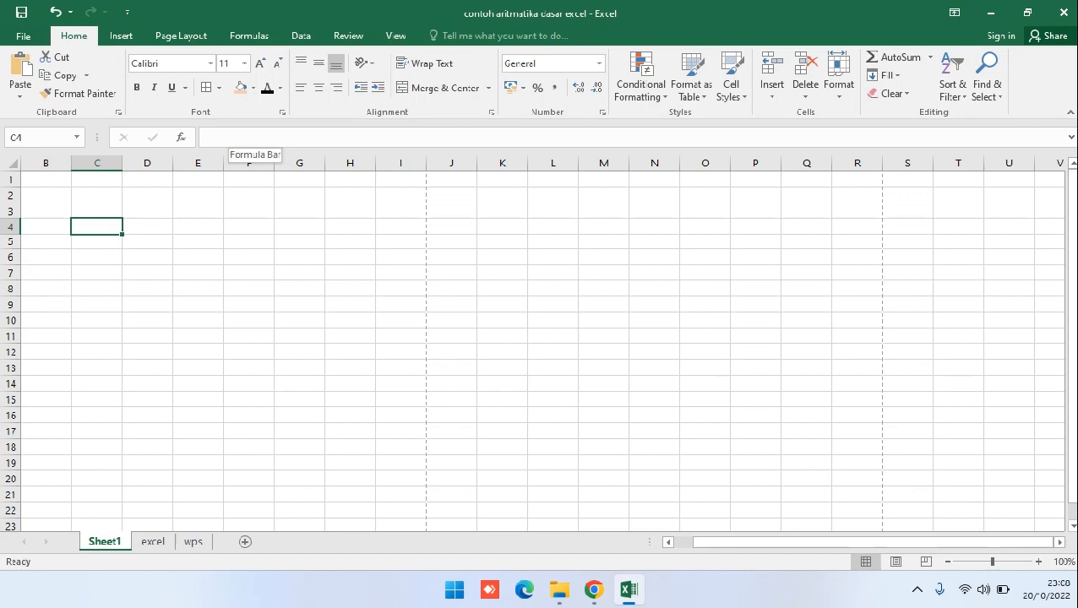
left_click(229, 137)
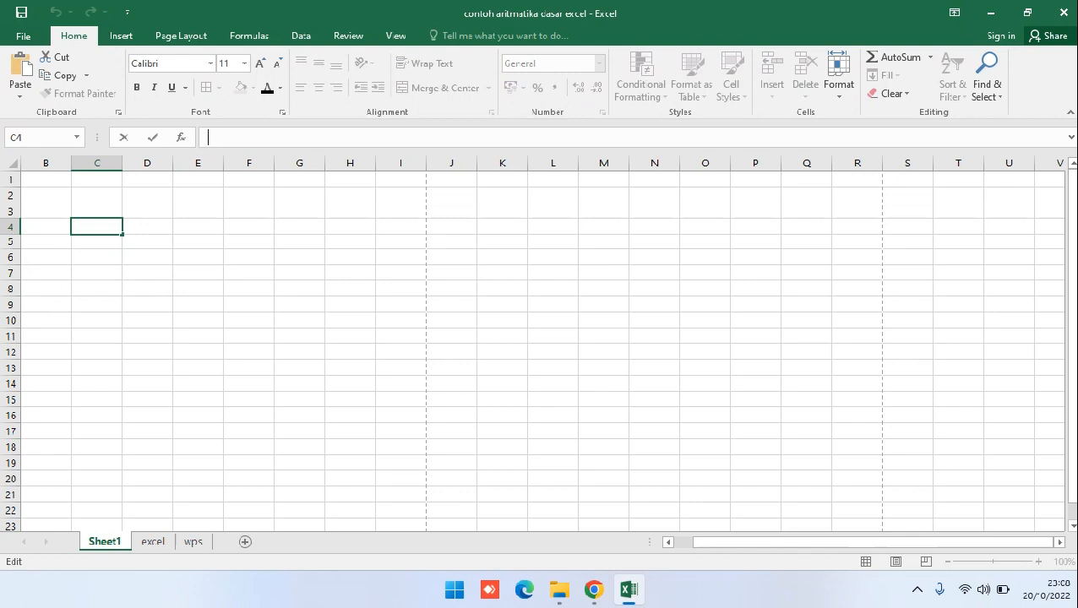
left_click(198, 227)
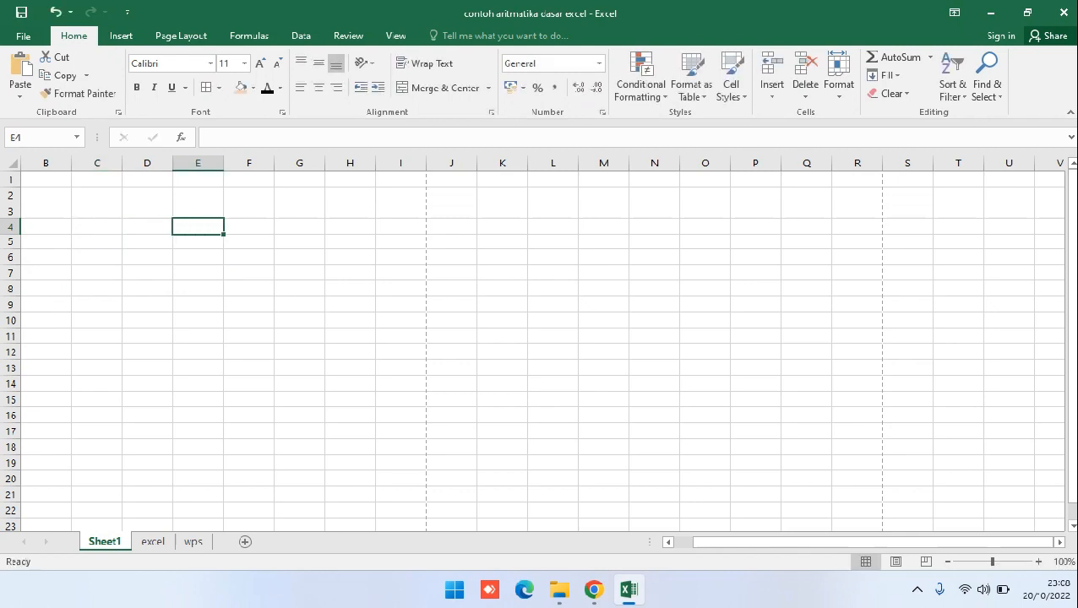
Step: Select columns A, B and C one at a time, followed by rows 1 through 4, to examine the grid's structure
left_click(667, 542)
left_click(47, 163)
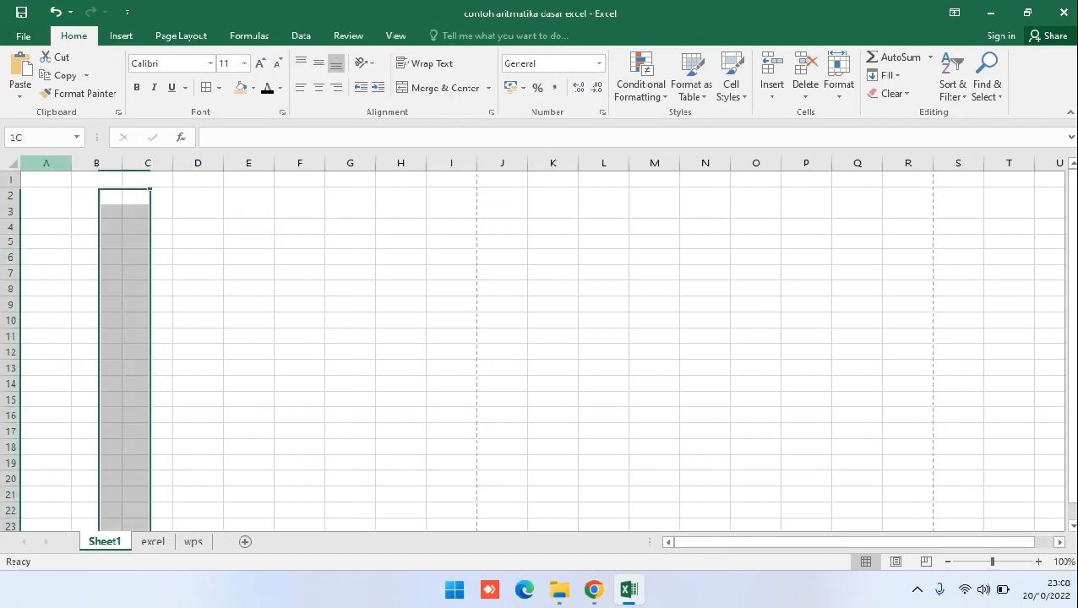
left_click(97, 163)
left_click(148, 163)
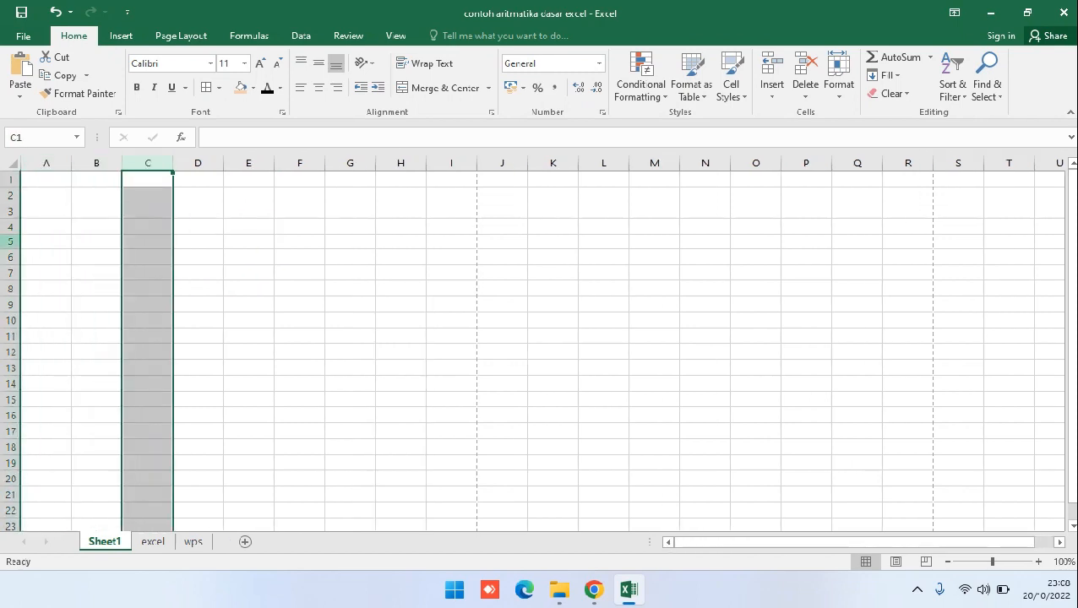
left_click(10, 179)
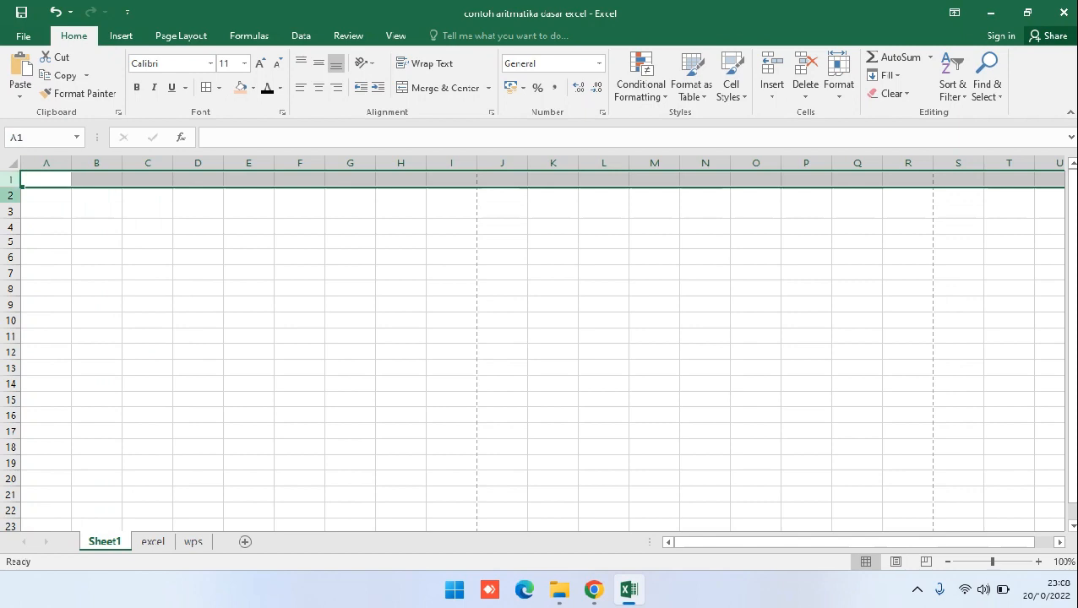
left_click(10, 195)
left_click(10, 211)
left_click(10, 227)
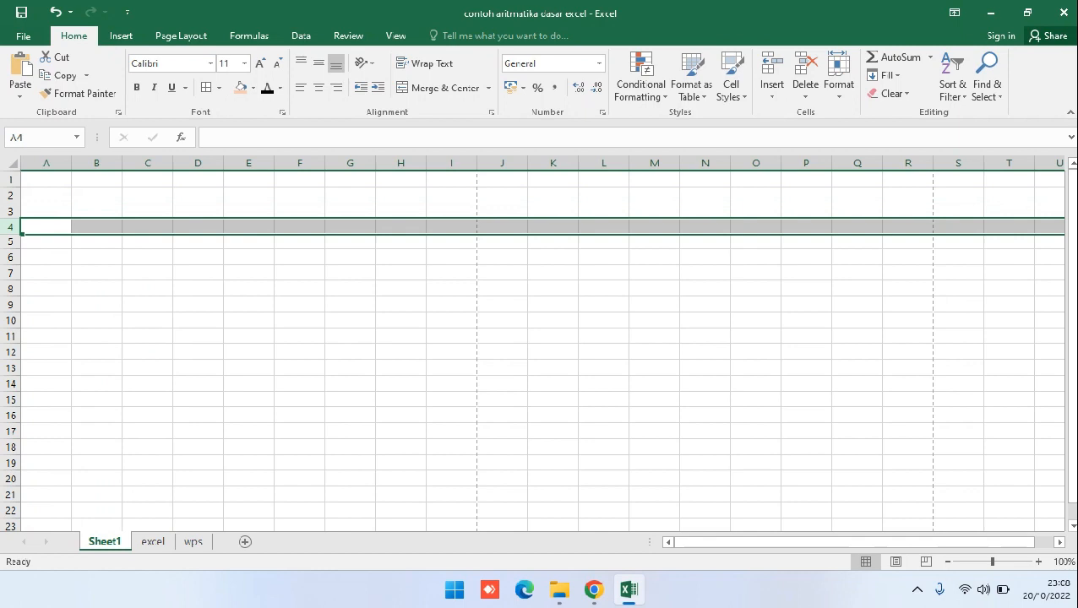
Step: Select the single cells B4 and D3, then the cell range D3:D7, to examine cells and ranges
left_click(97, 226)
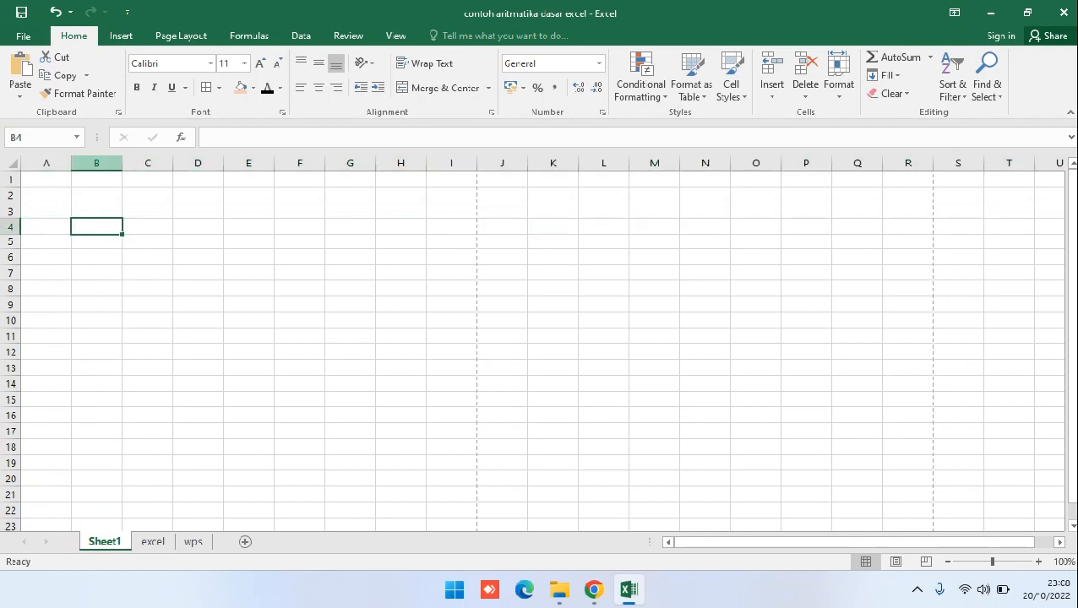
left_click(198, 211)
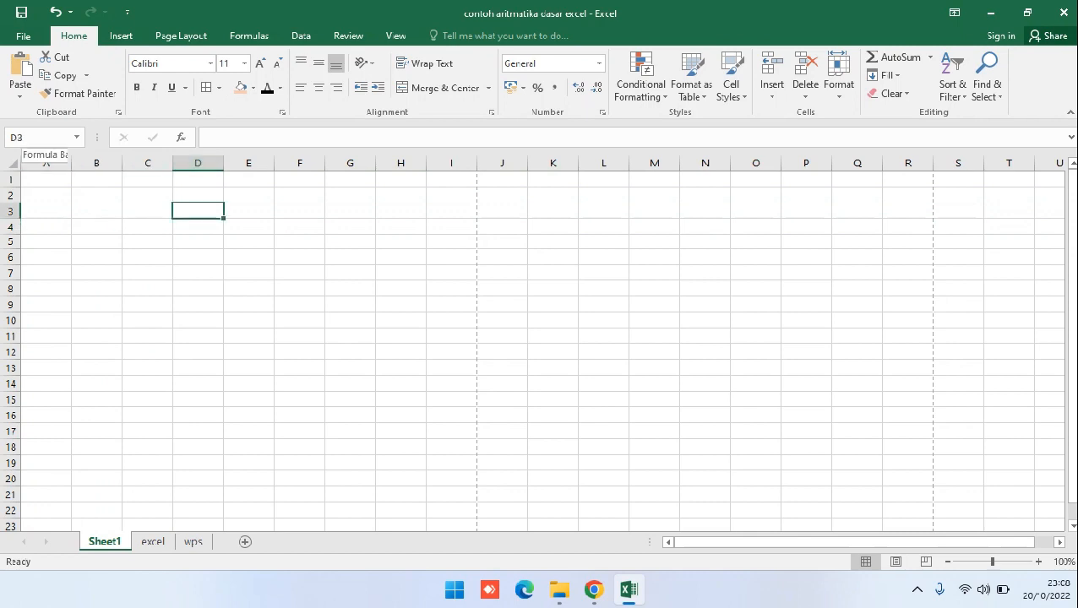
left_click(25, 137)
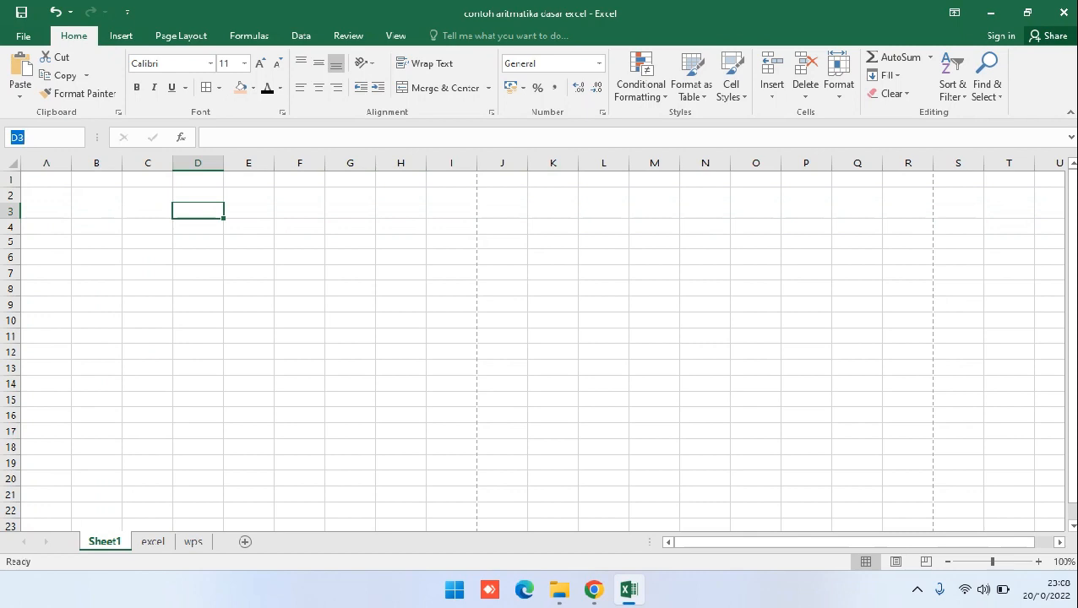
type("D7")
key("Return")
left_click(198, 211)
left_click_drag(198, 212, 198, 273)
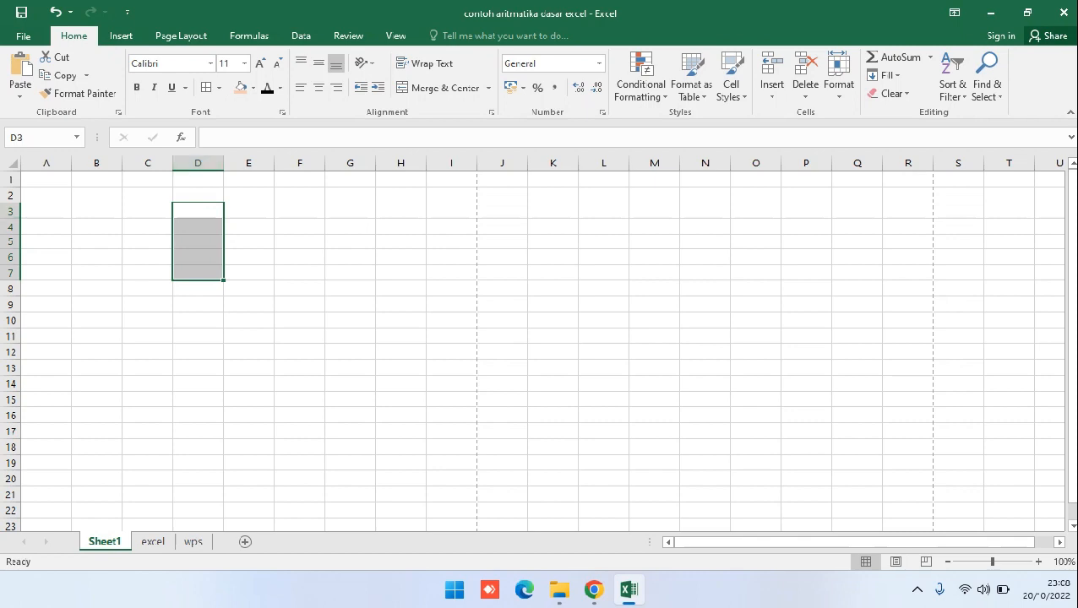
left_click(197, 353)
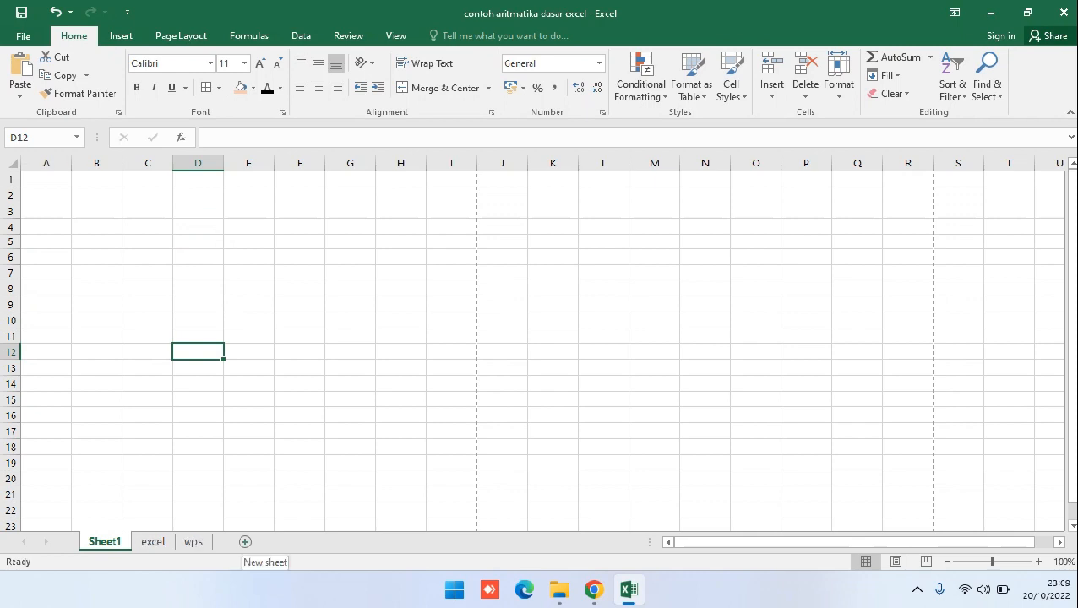
Step: Add a new worksheet after Sheet1, then open the sheet named excel
left_click(245, 542)
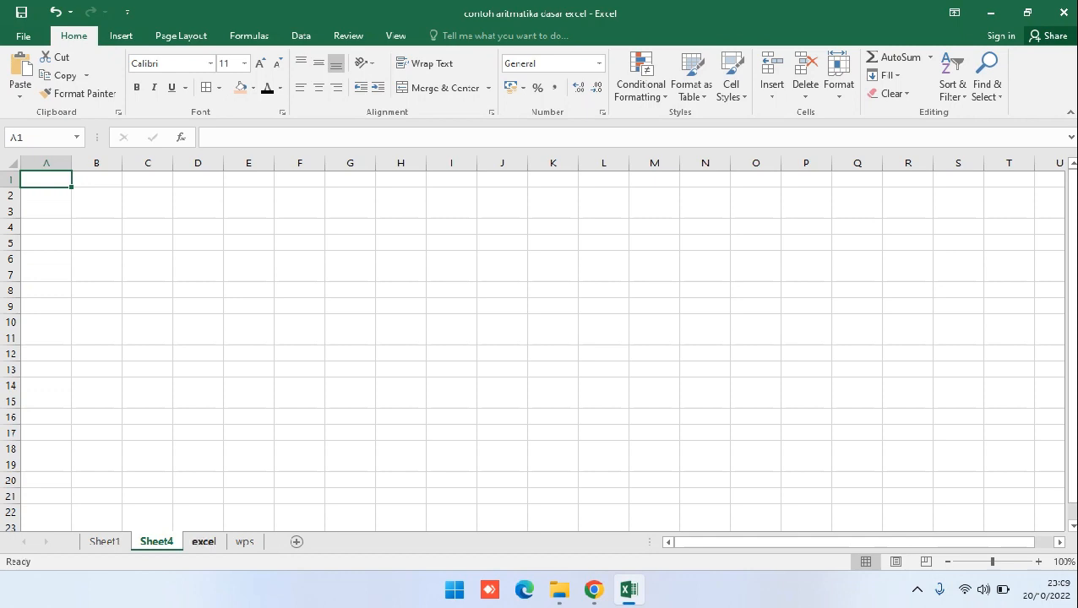
left_click(204, 541)
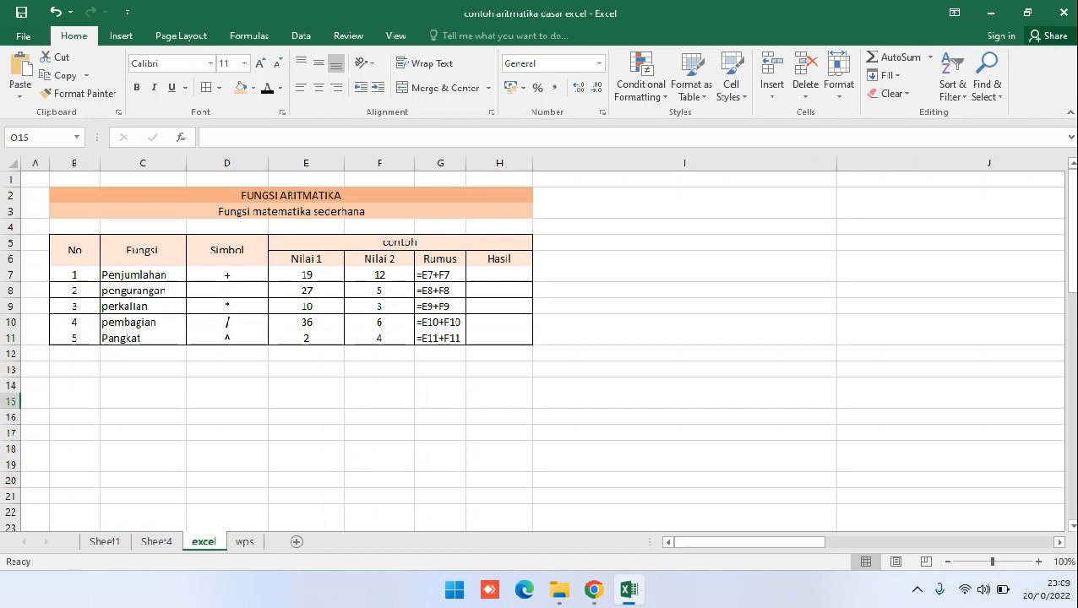
Step: Examine each arithmetic function in the Fungsi column with its operator in the Simbol column, from Penjumlahan to Pangkat
left_click(143, 275)
left_click(227, 275)
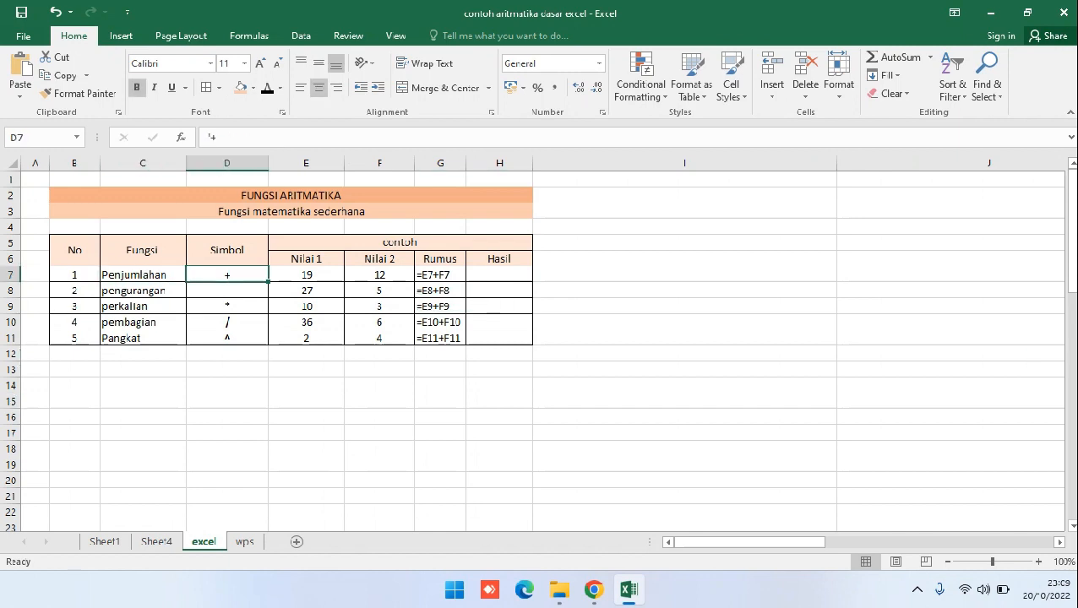
left_click(143, 291)
left_click(227, 290)
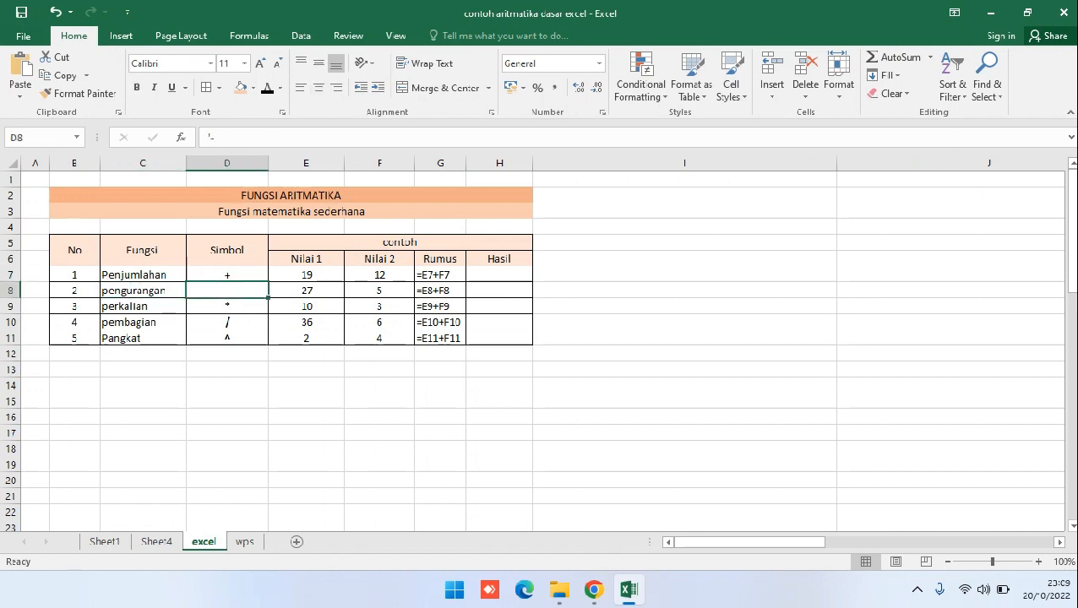
left_click(143, 307)
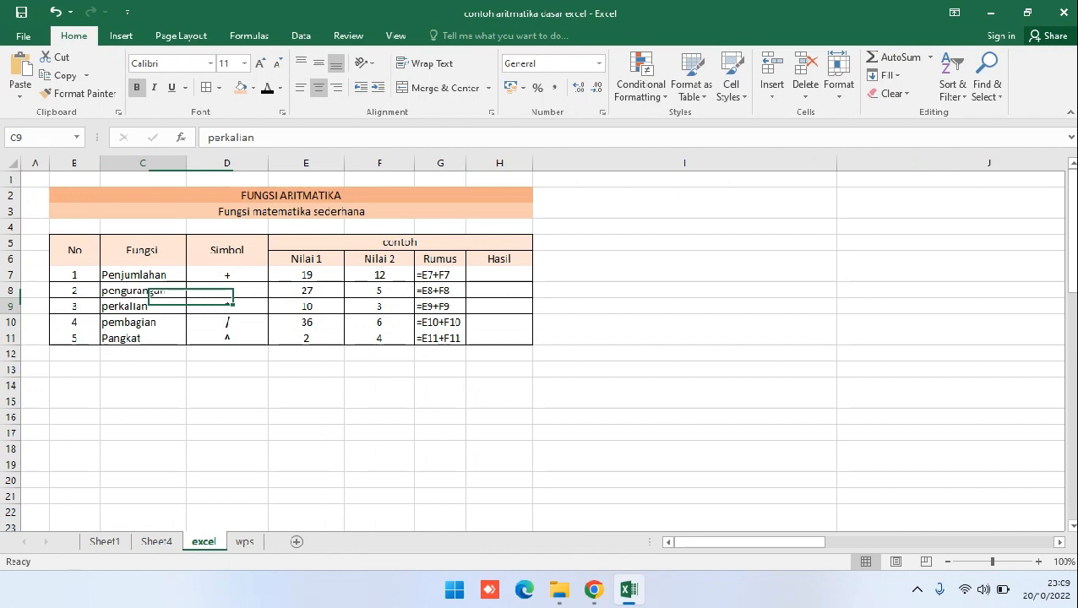
left_click(228, 307)
left_click(143, 322)
left_click(227, 323)
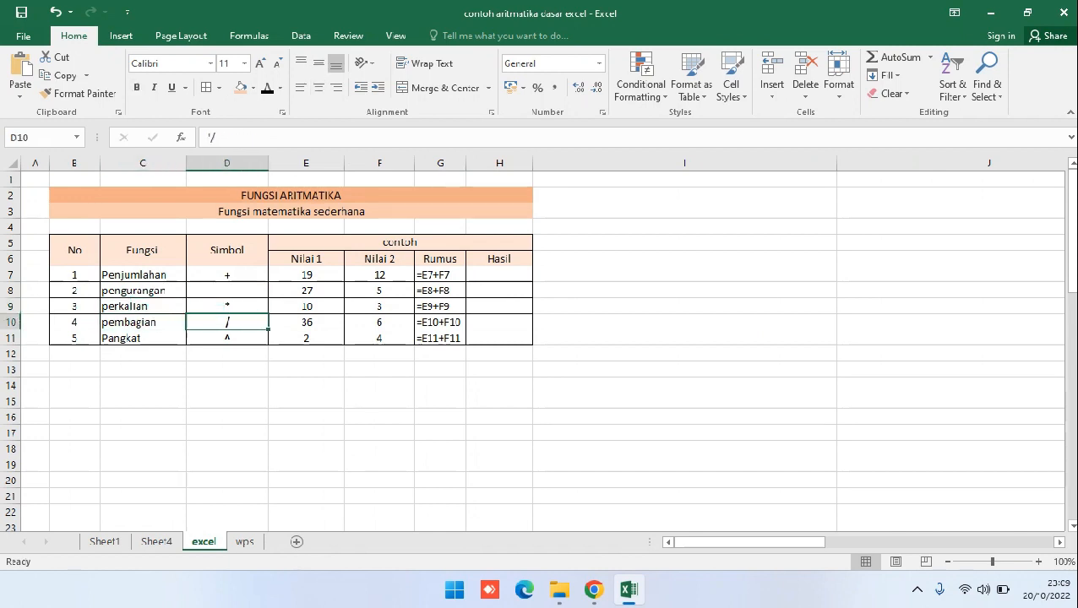
left_click(142, 338)
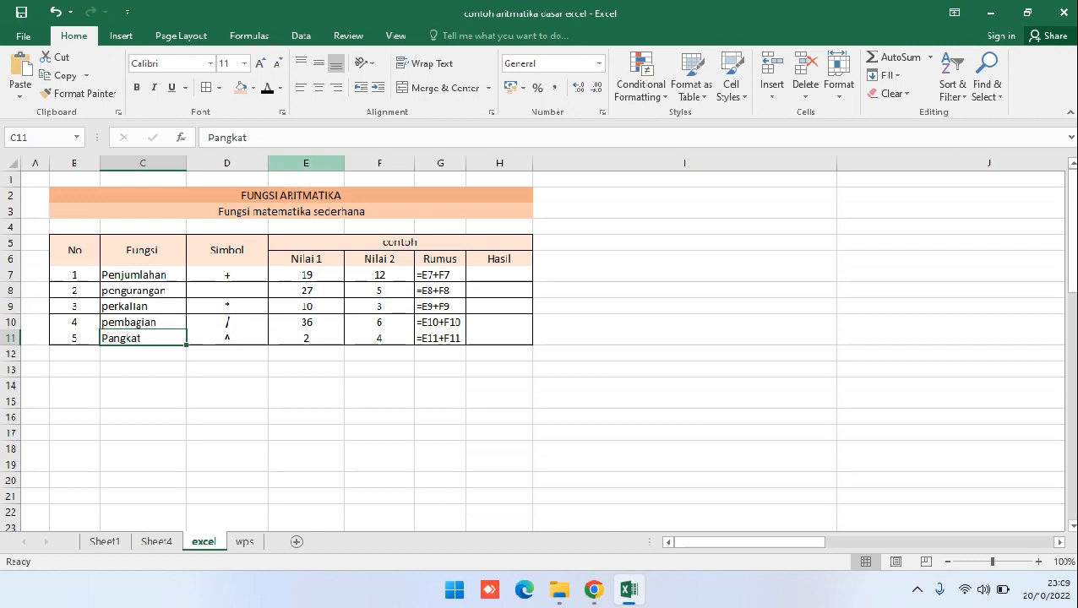
Step: Examine the Nilai 1 and Nilai 2 columns and the cell references E7 and F7 of the addition example
left_click(306, 163)
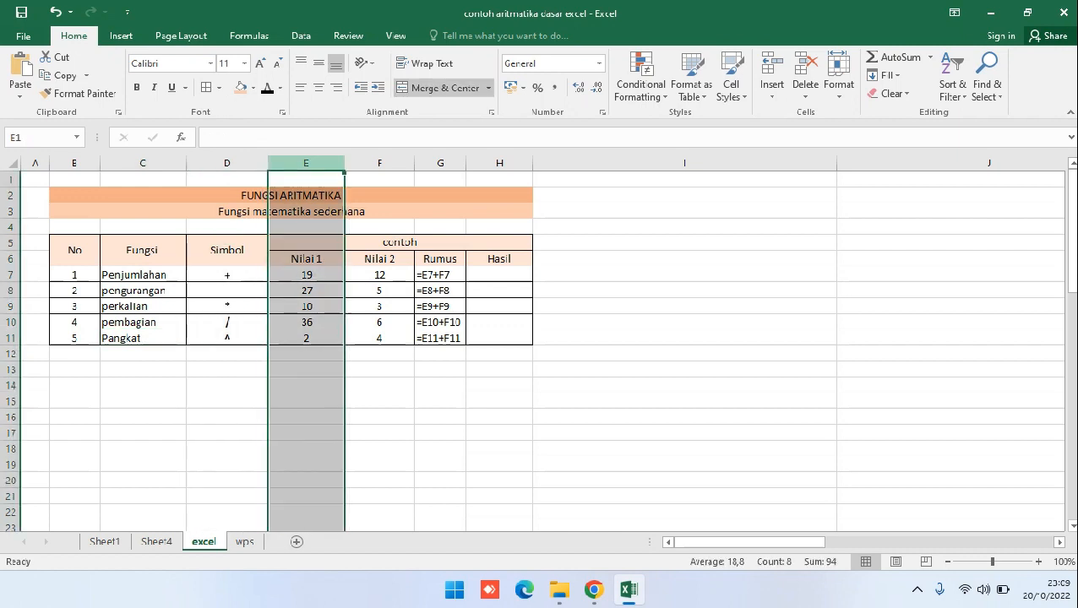
left_click(306, 259)
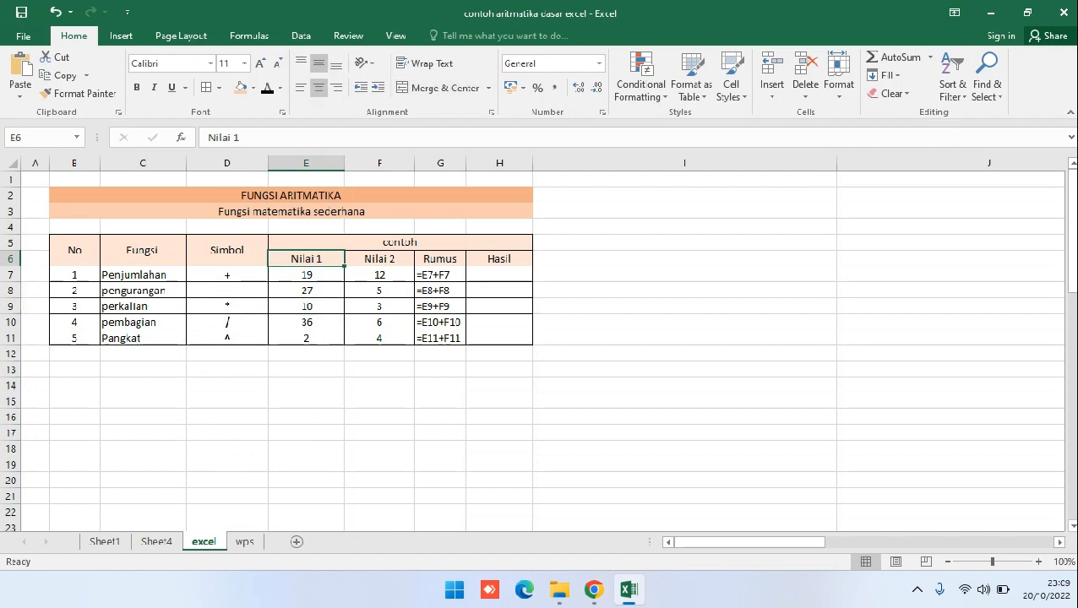
left_click(379, 163)
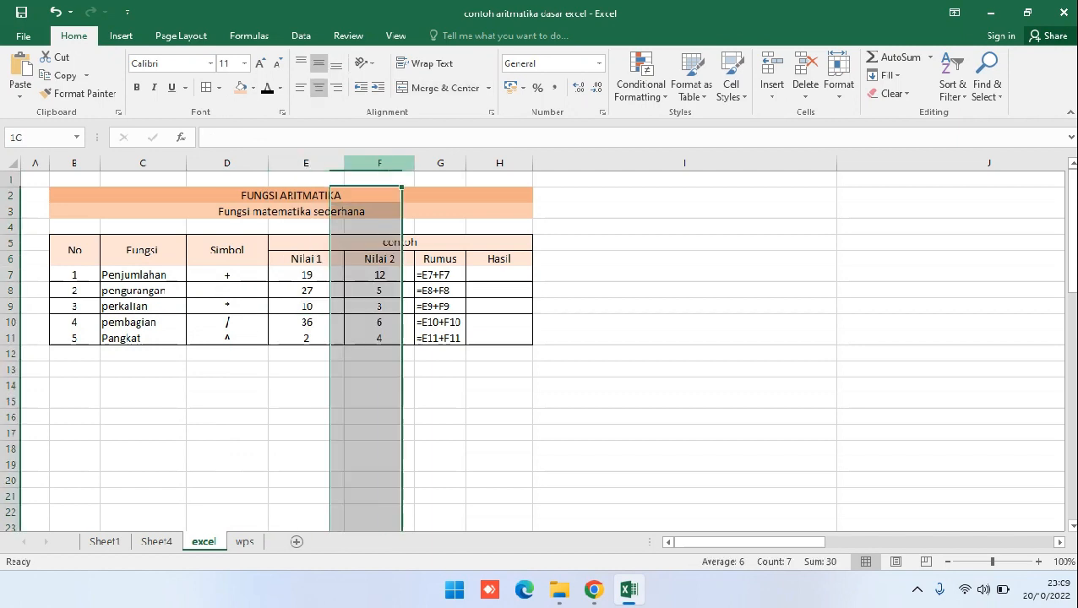
left_click(380, 259)
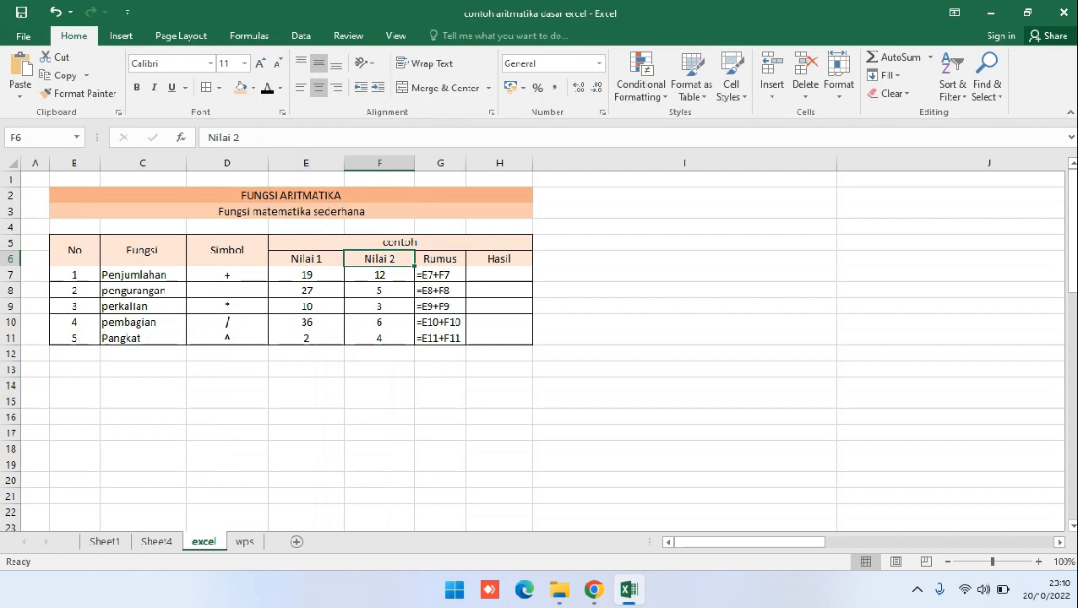
left_click(306, 163)
left_click(306, 275)
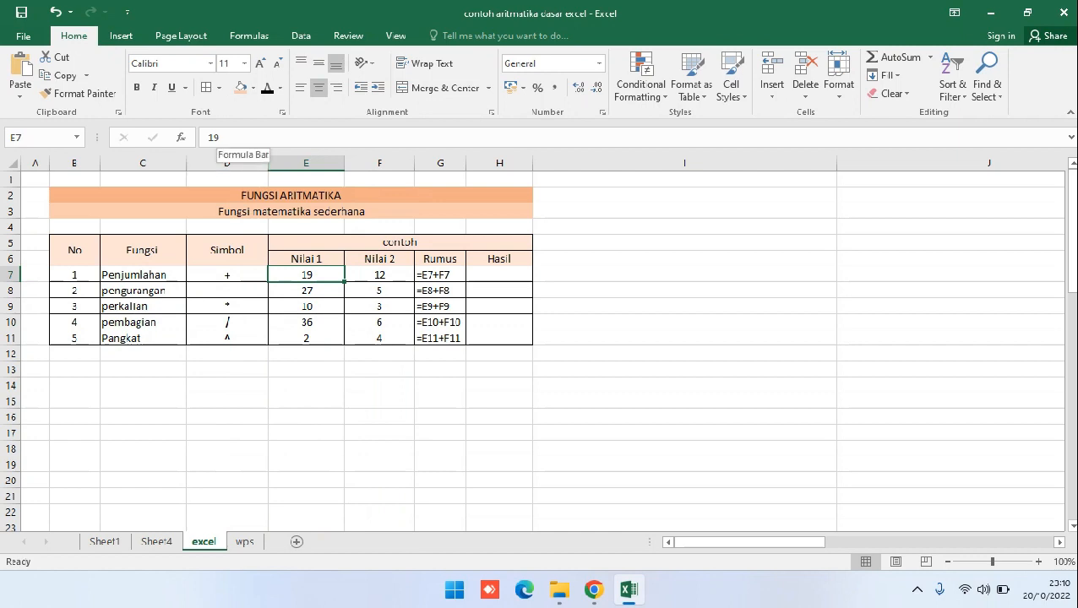
left_click(380, 163)
left_click(380, 274)
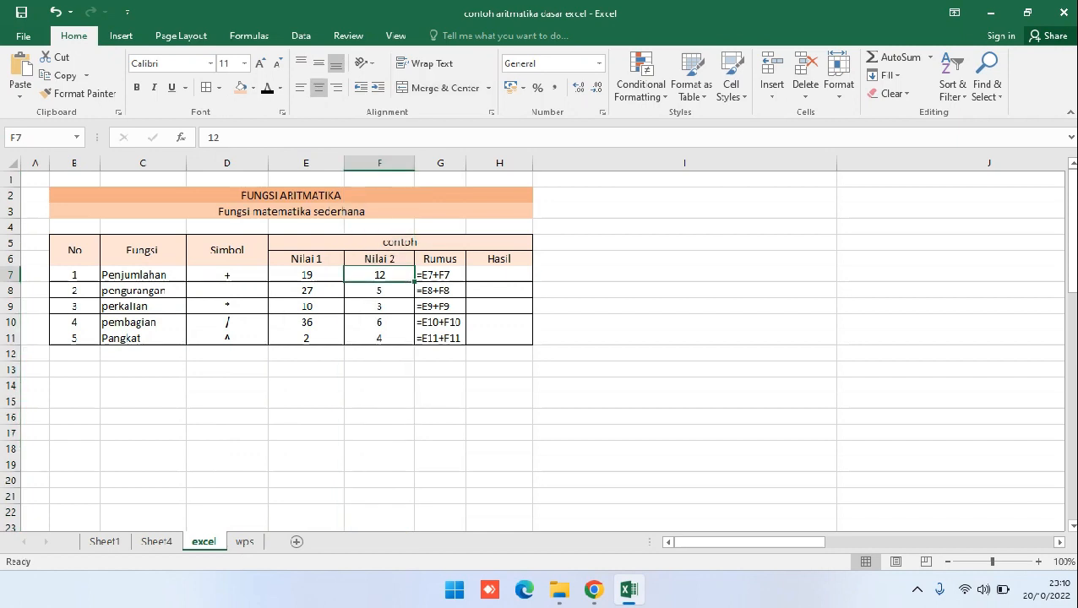
left_click(38, 138)
key("Escape")
Step: Enter the addition formula =E7+F7 in the Hasil cell H7 of the Penjumlahan row, referencing both value cells
left_click(499, 275)
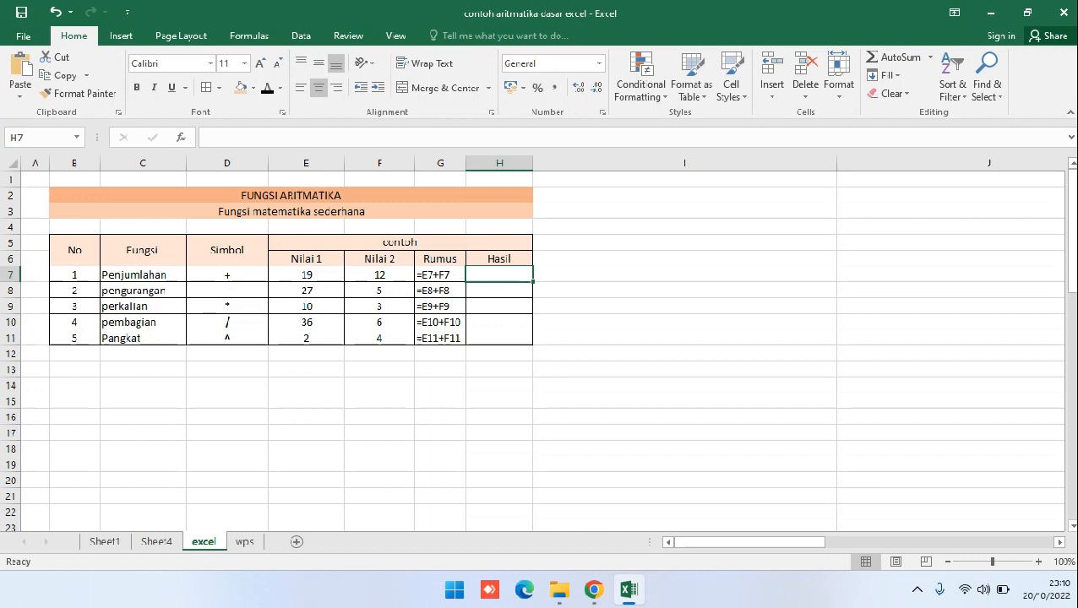
double_click(499, 274)
type("=")
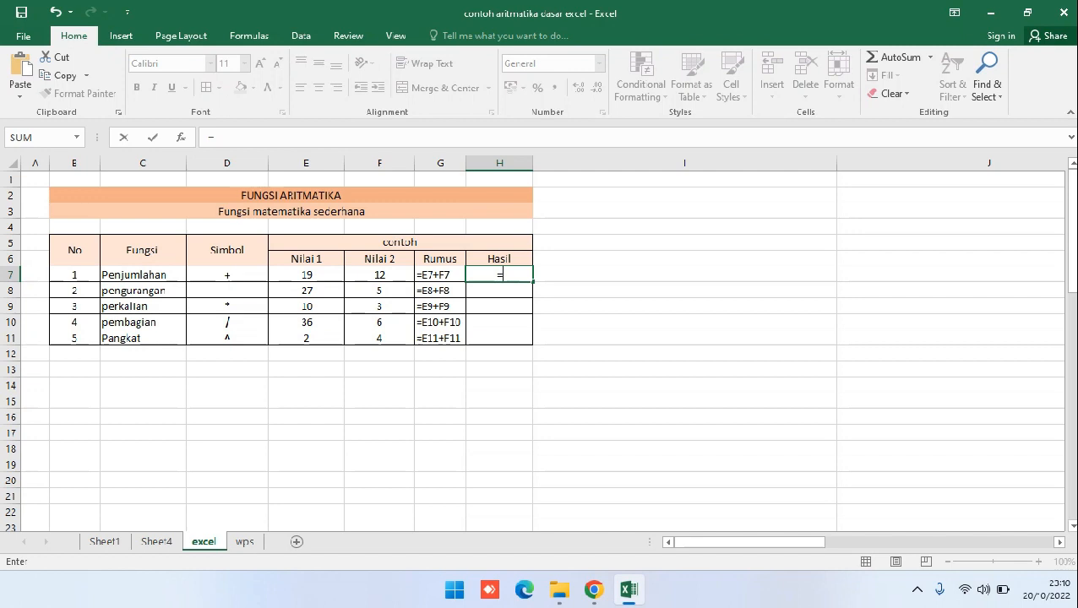
left_click(306, 274)
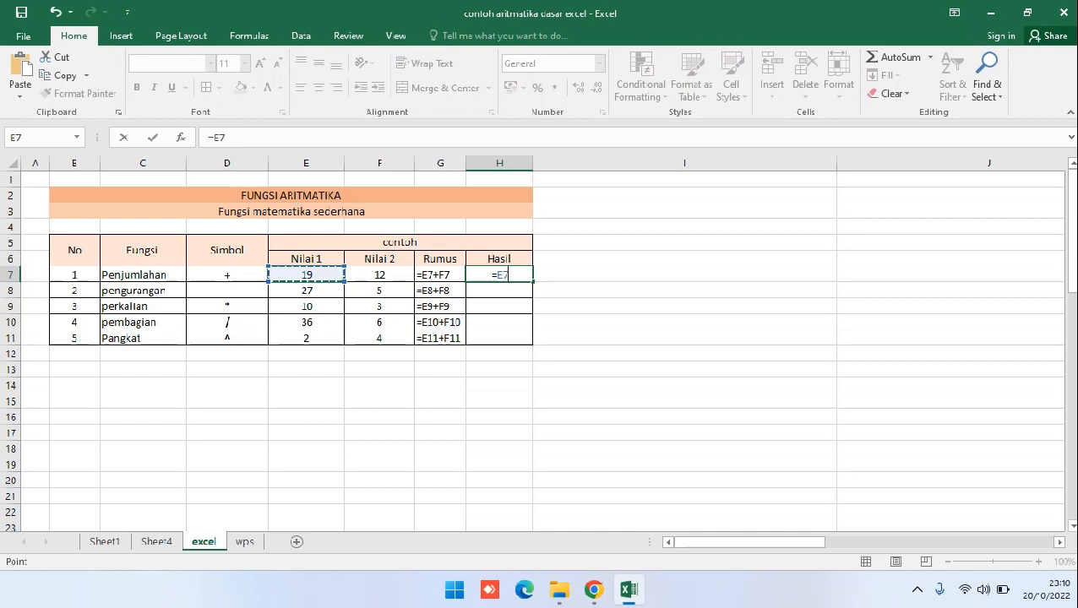
type("+")
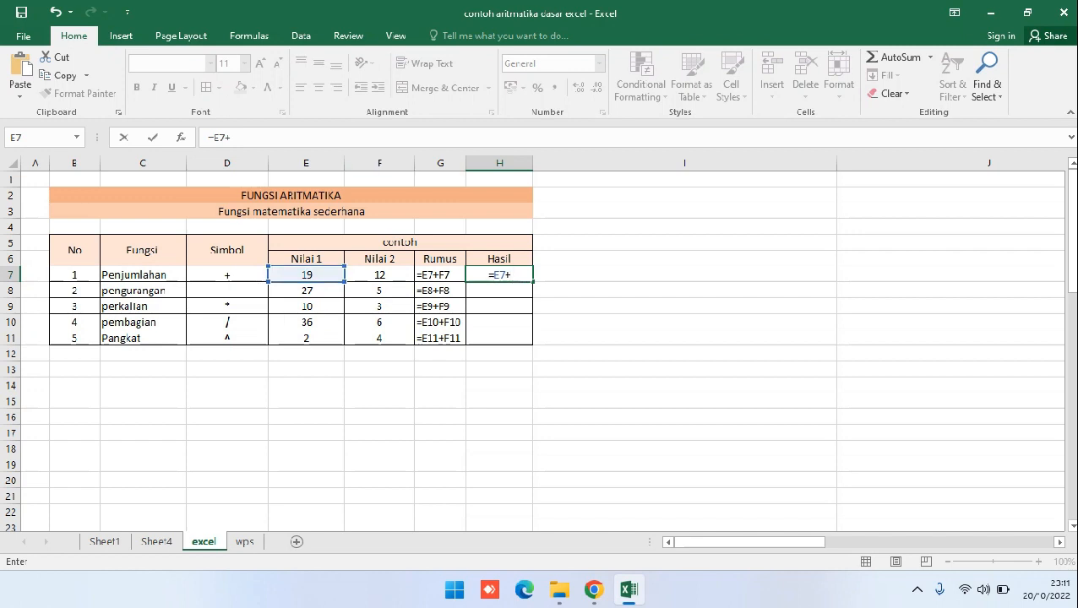
left_click(379, 274)
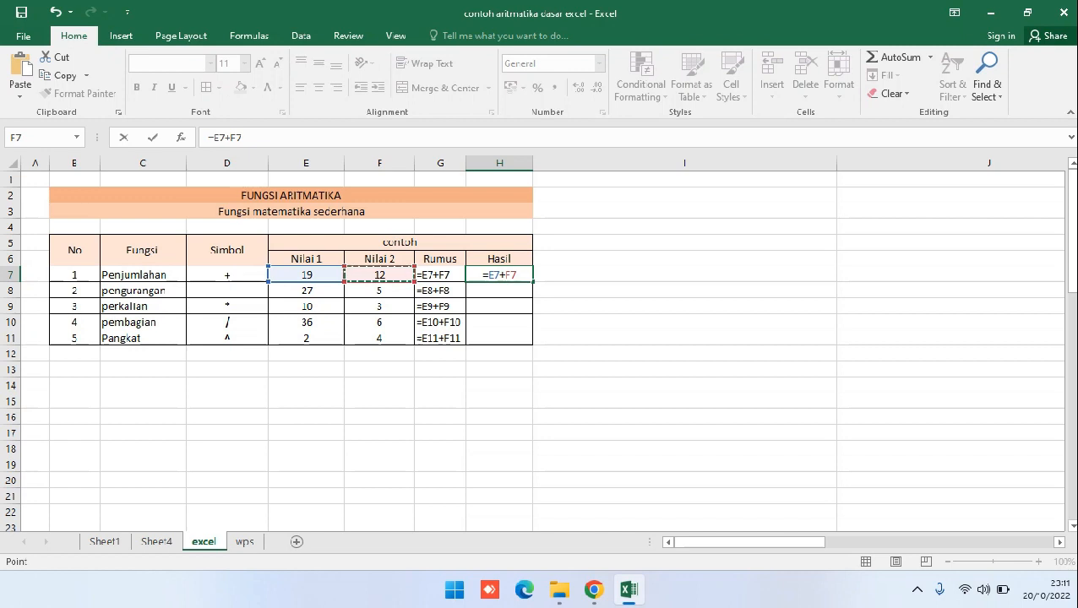
key("Return")
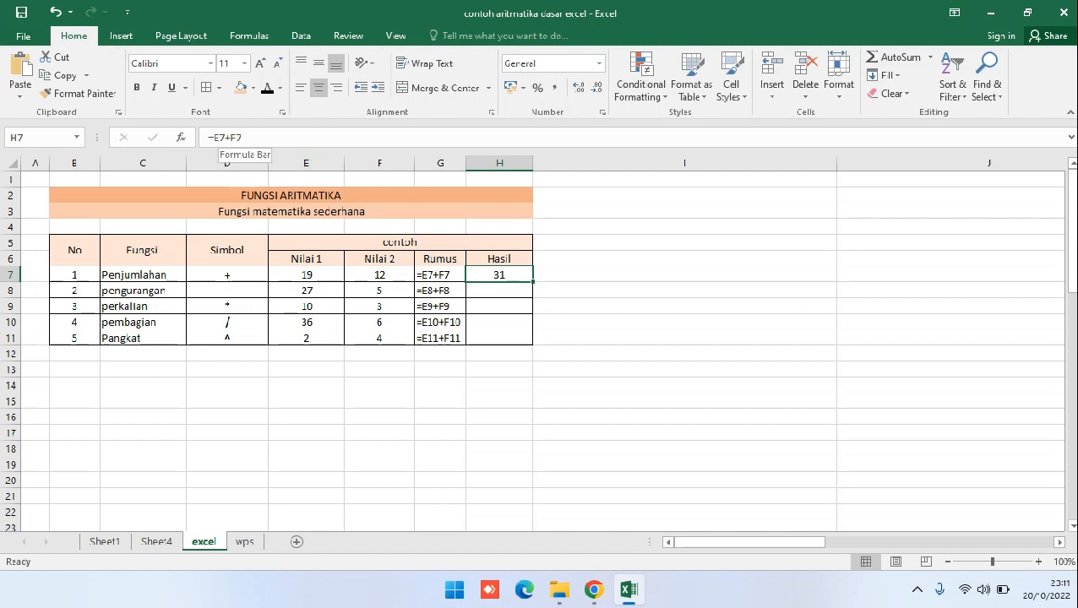
double_click(219, 138)
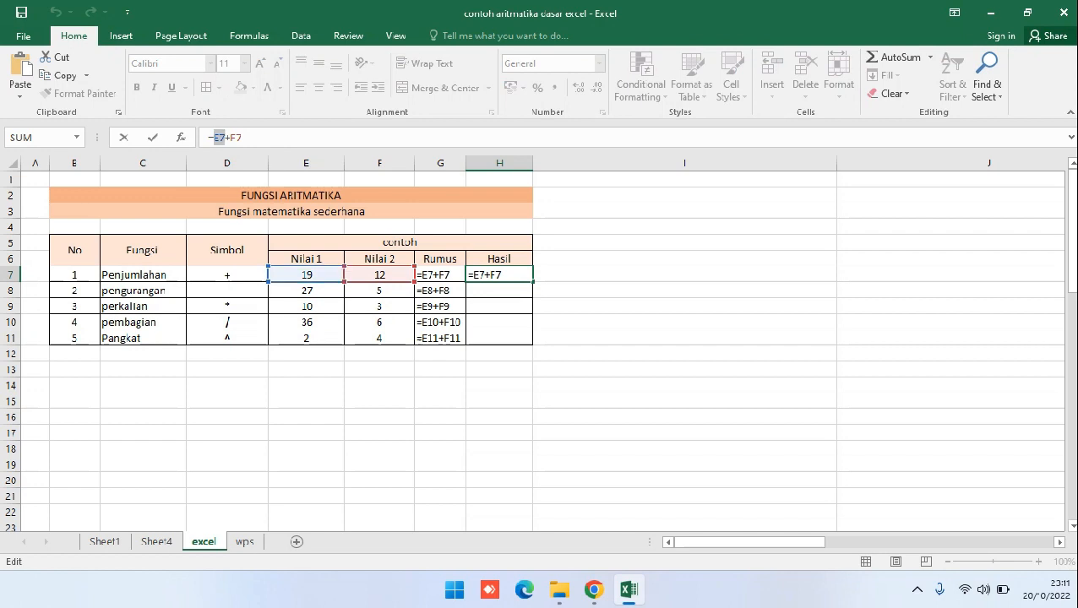
type("B:I")
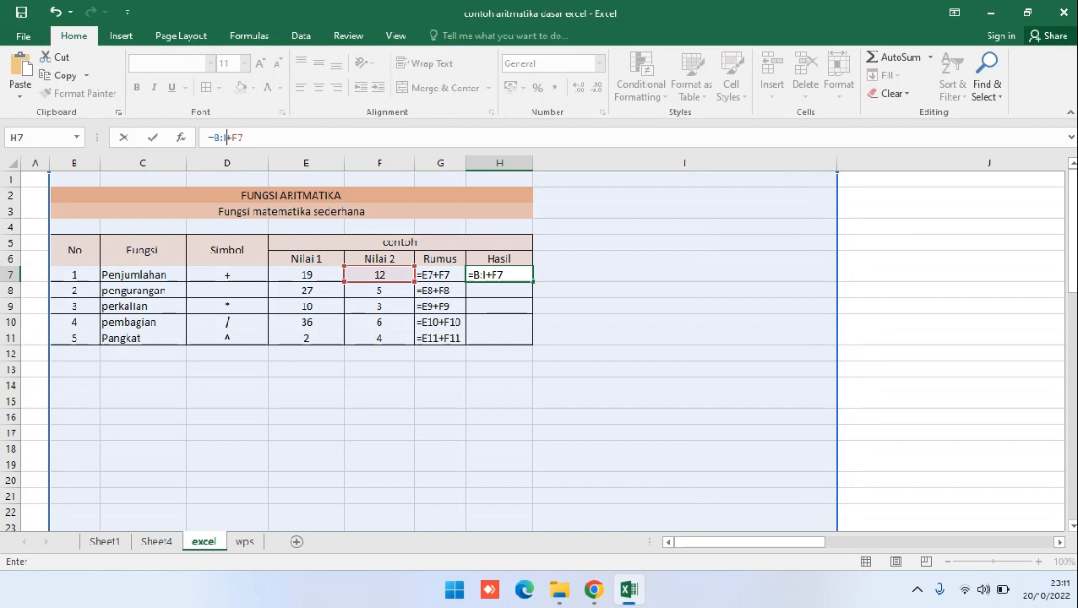
key("Escape")
key("Left")
key("Left")
key("Right")
key("Right")
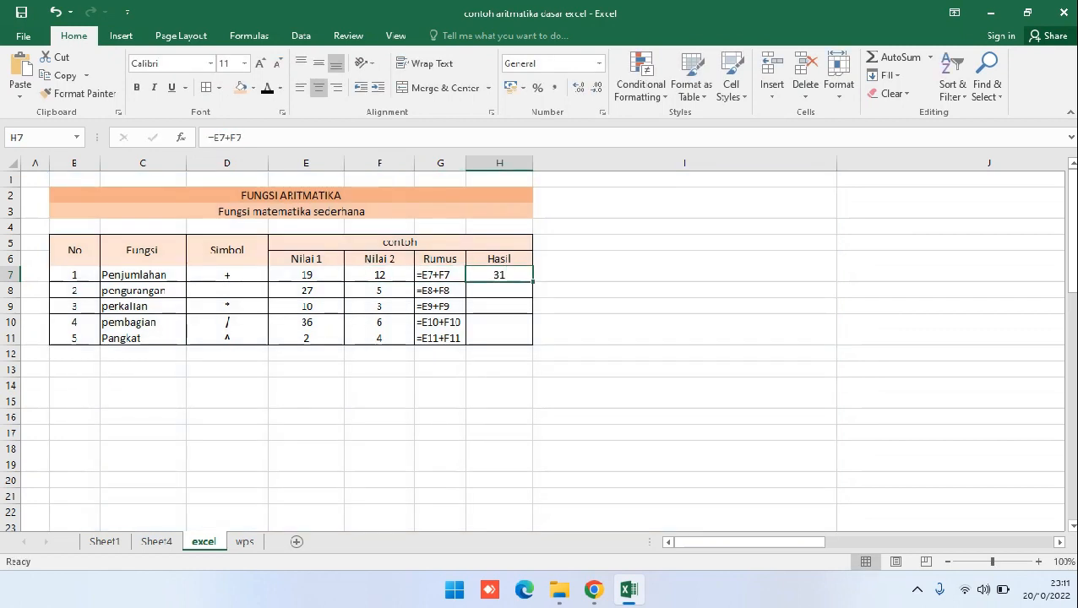
Step: Enter the subtraction formula =E8-F8 in the Hasil cell H8 of the pengurangan row
key("Down")
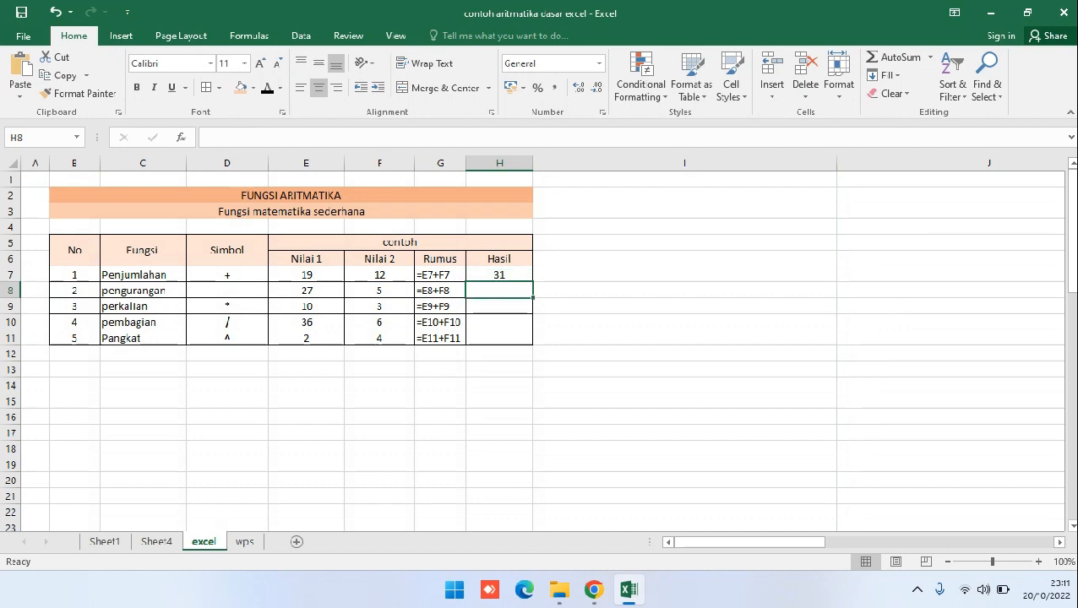
type("=")
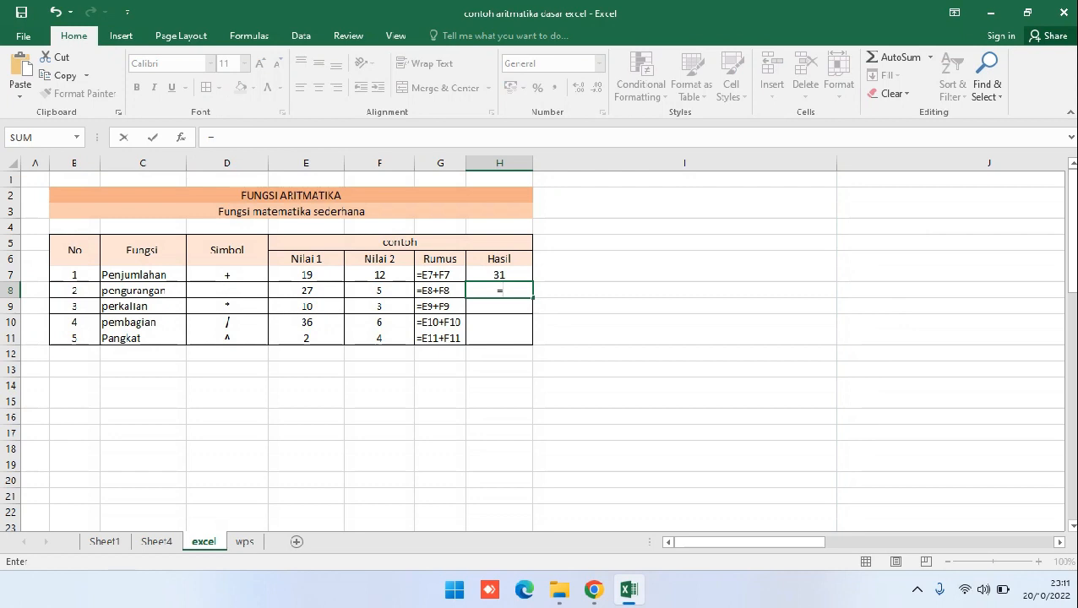
left_click(307, 291)
type("-")
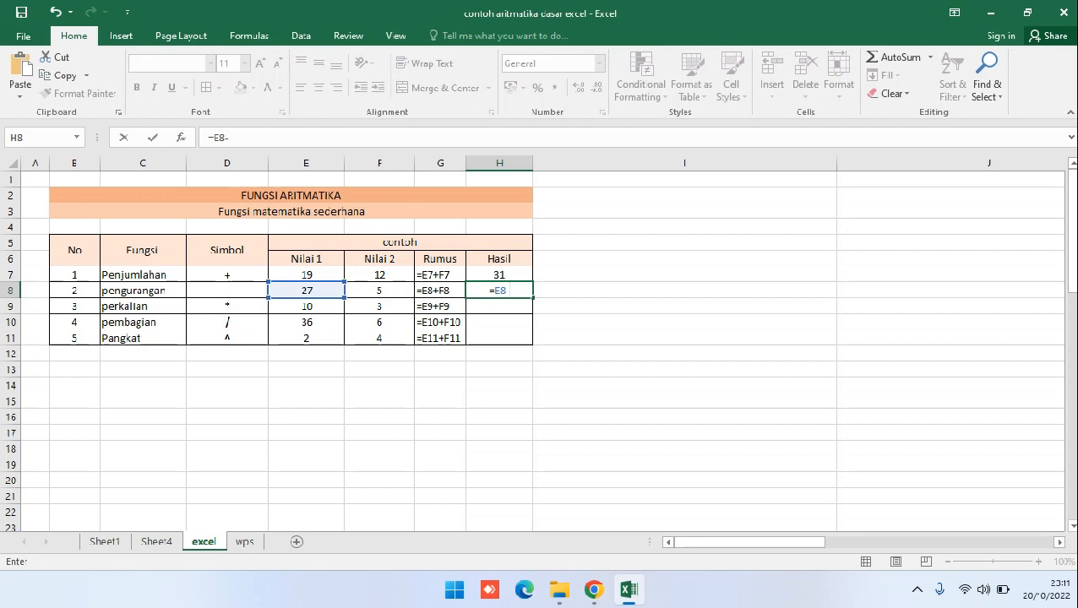
left_click(379, 290)
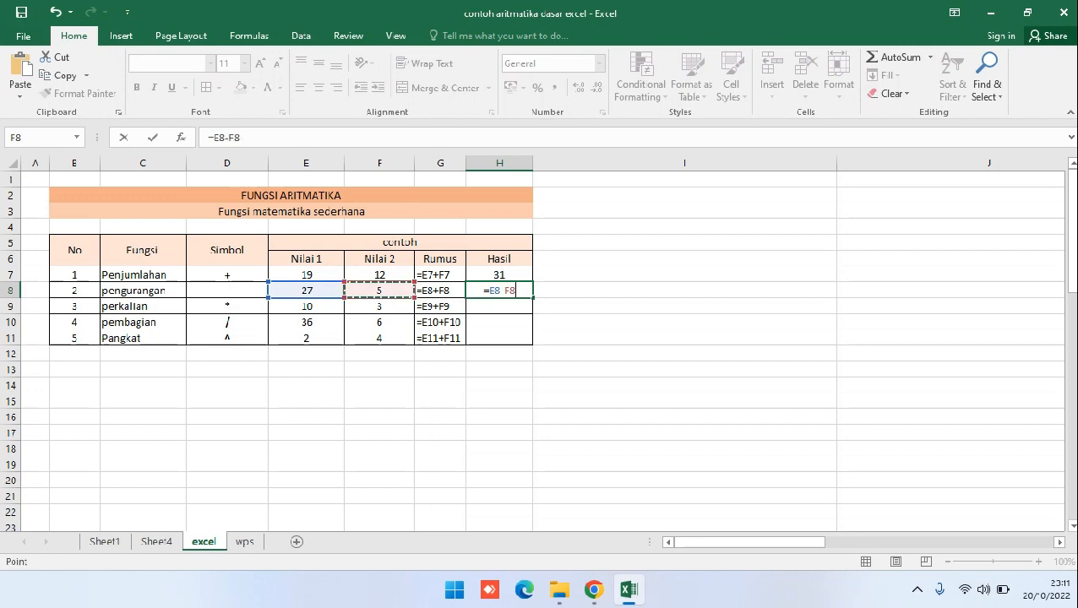
key("Return")
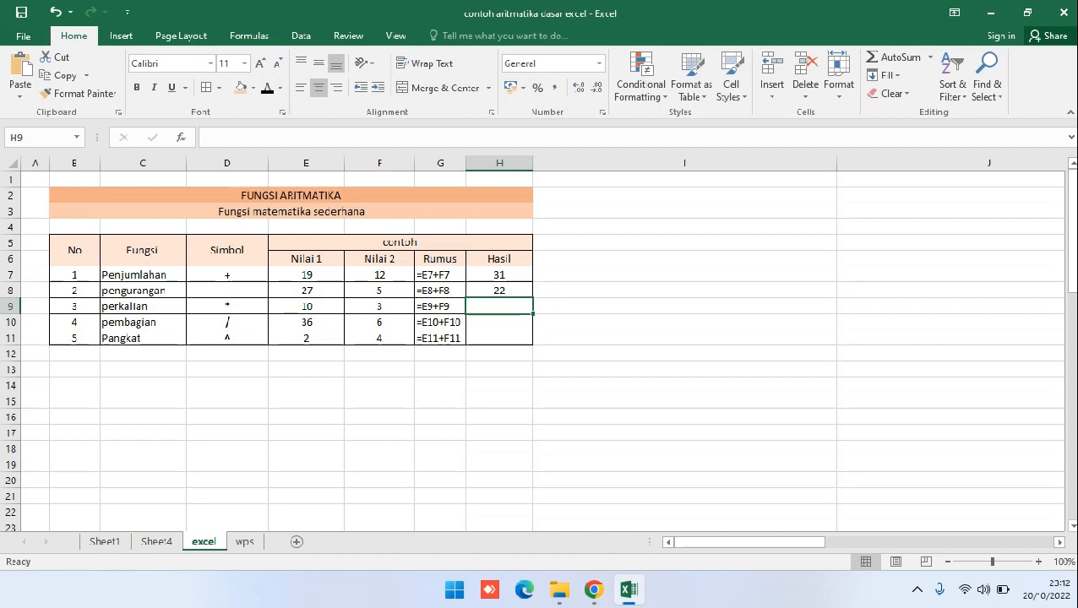
Step: Enter the multiplication formula =E9*F9 in the Hasil cell H9 of the perkalian row
type("=")
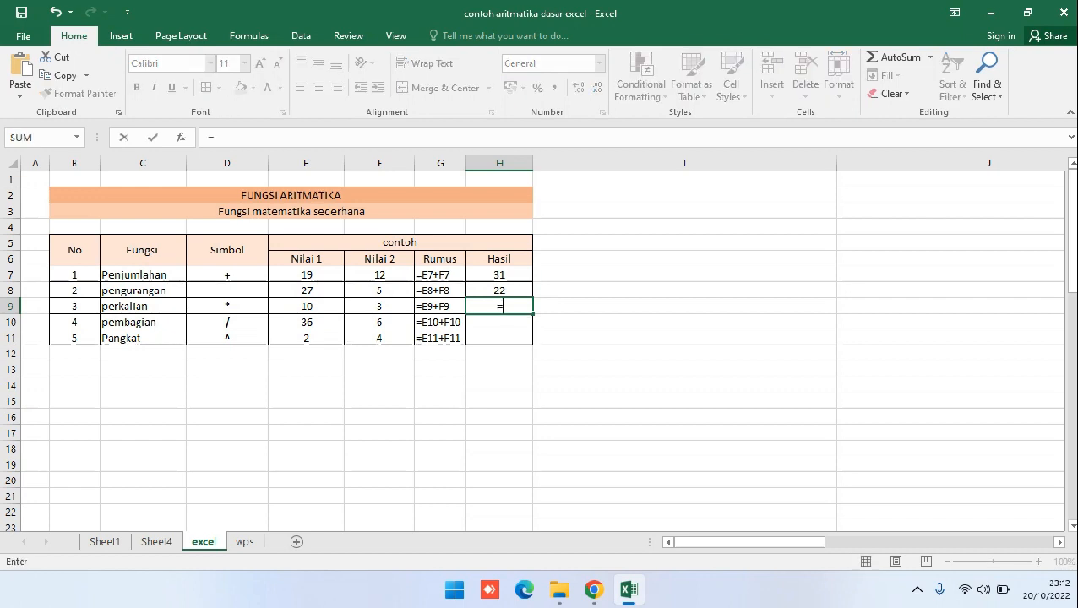
left_click(305, 306)
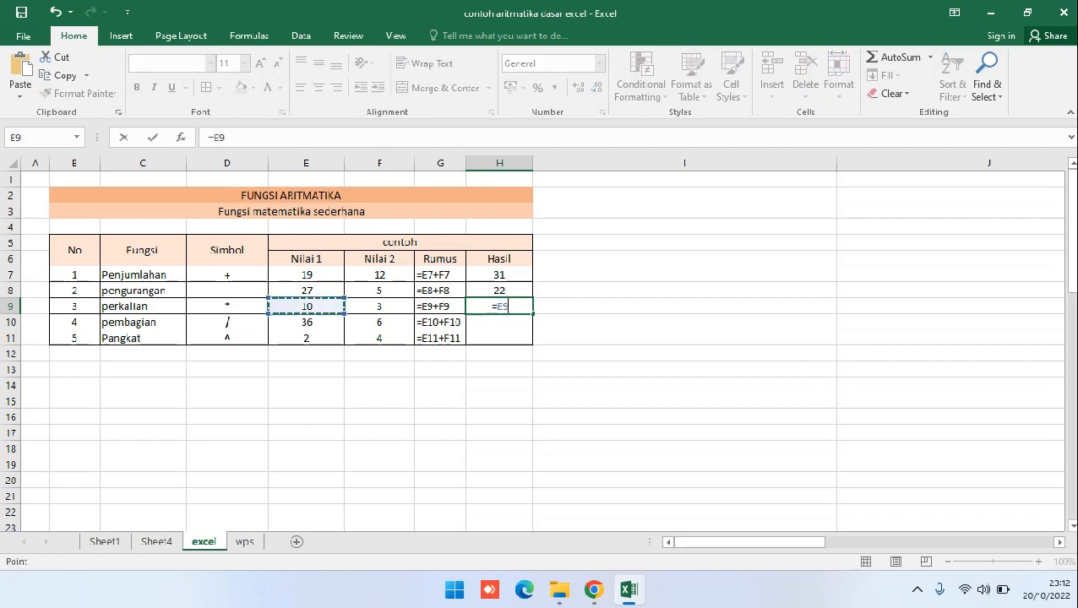
type("*")
left_click(379, 306)
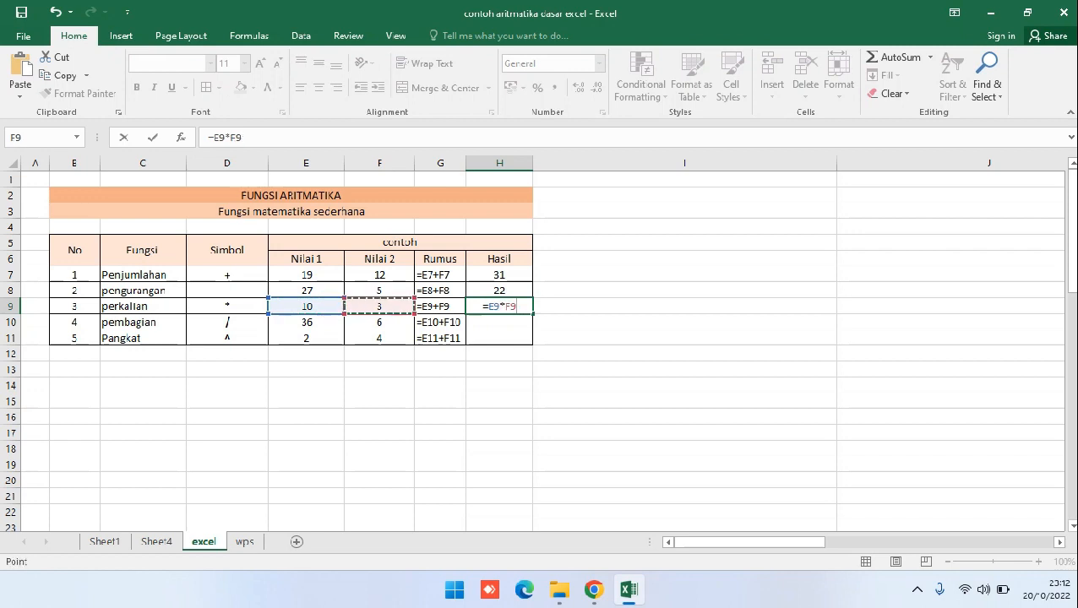
key("Return")
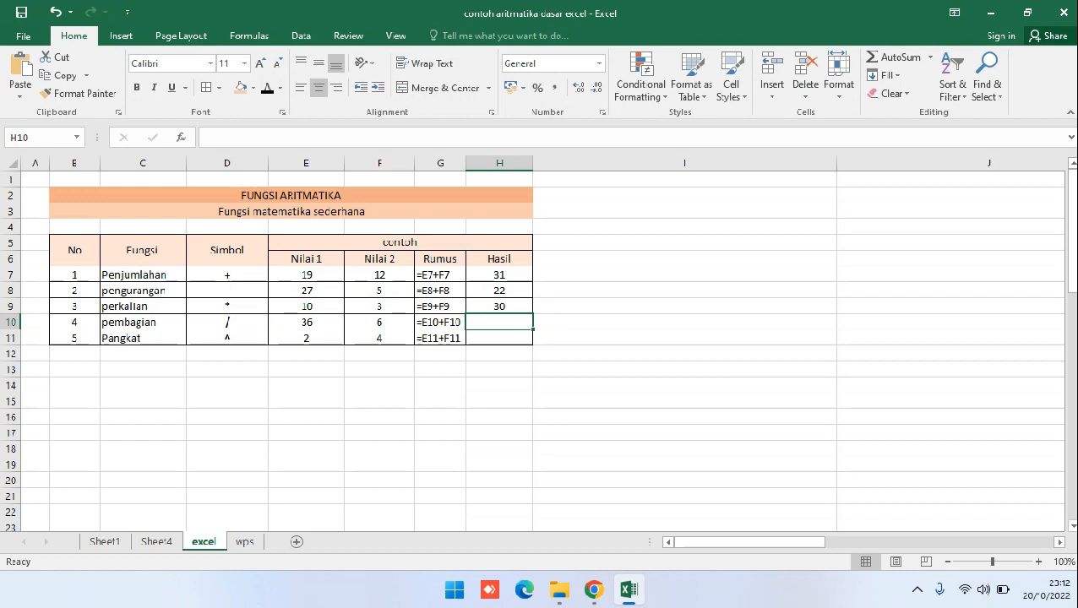
Step: Enter the division formula =E10/F10 in the Hasil cell H10 of the pembagian row
type("=")
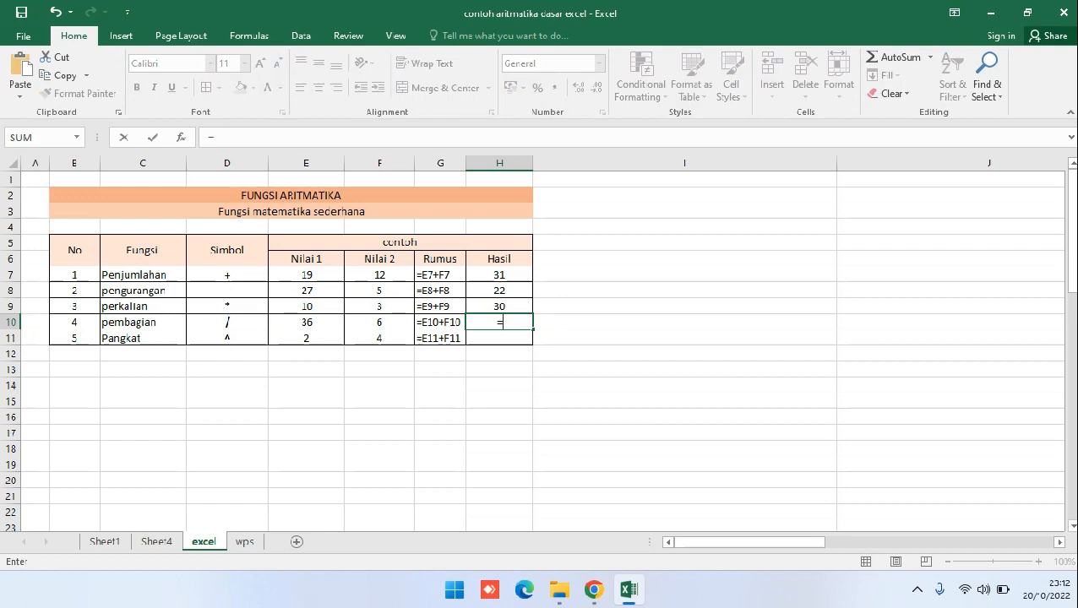
left_click(305, 322)
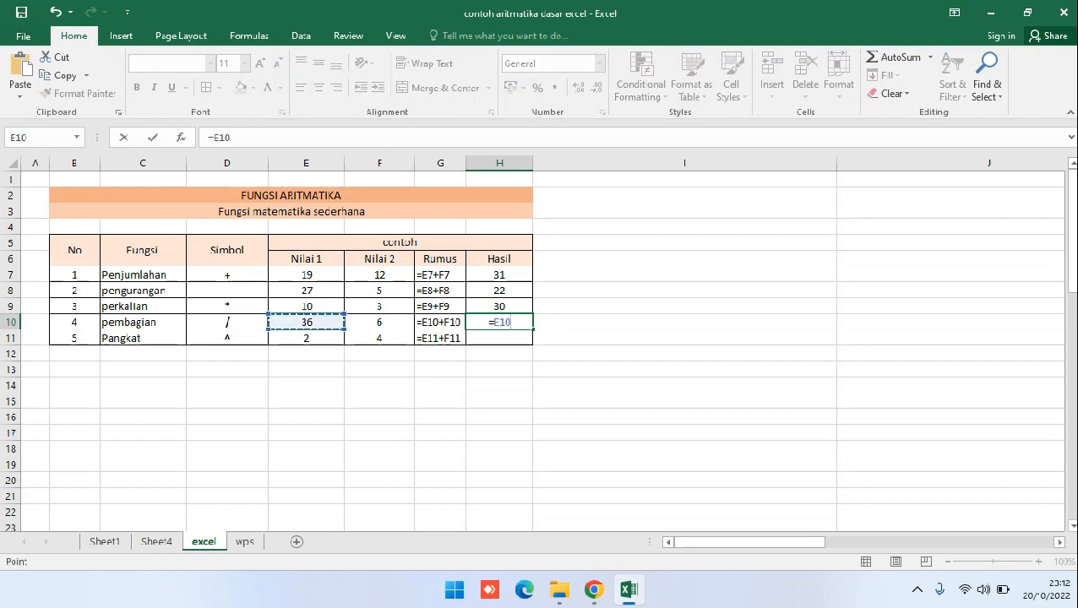
type("/")
left_click(380, 323)
key("Return")
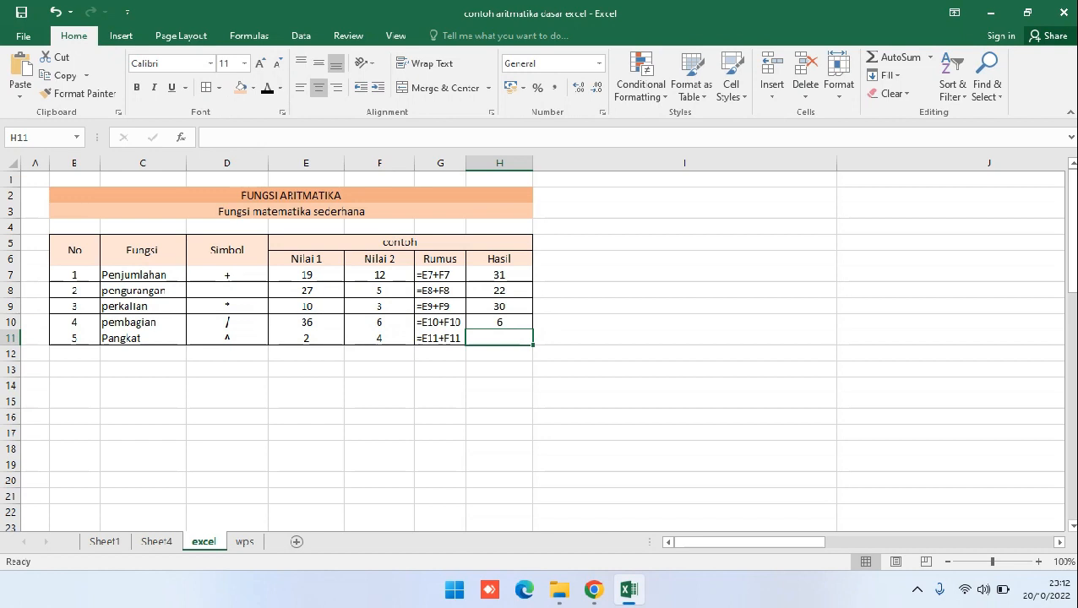
Step: Enter the exponent formula =E11^F11 in the Hasil cell H11 of the Pangkat row
type("=")
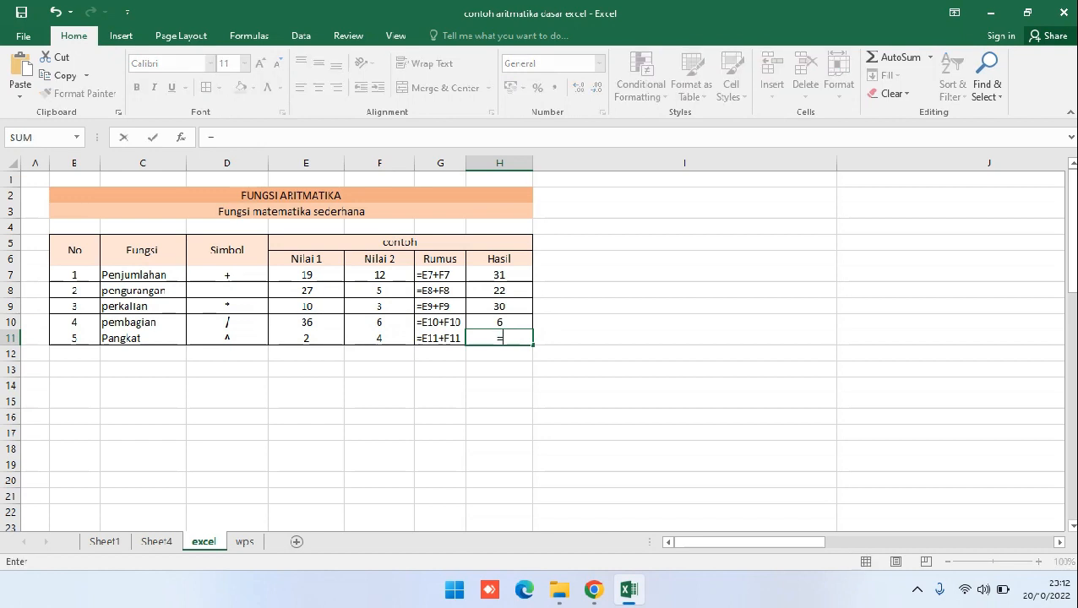
left_click(306, 338)
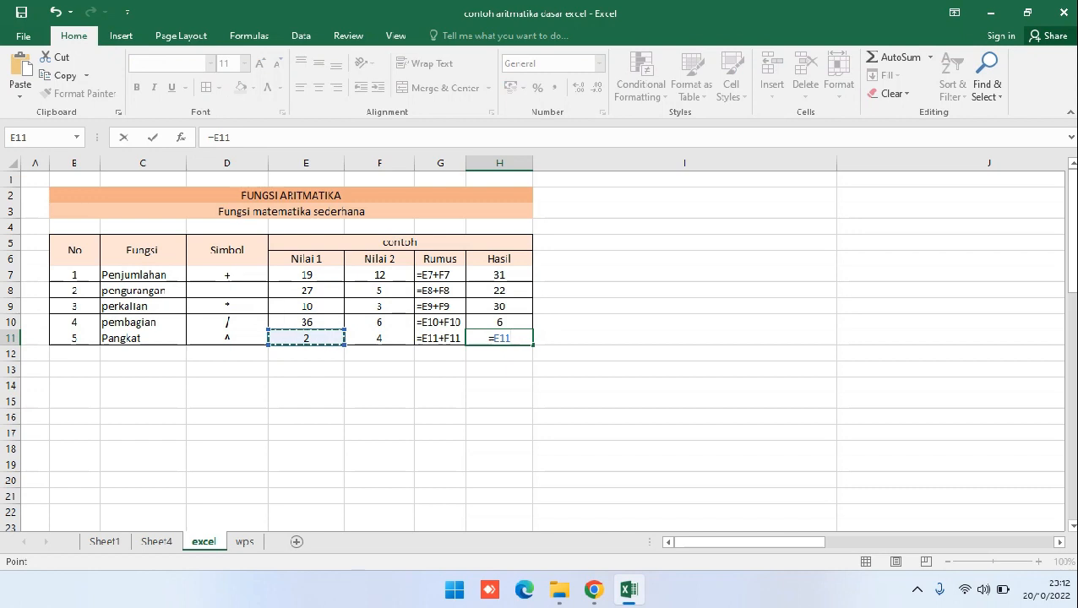
type("^")
left_click(379, 338)
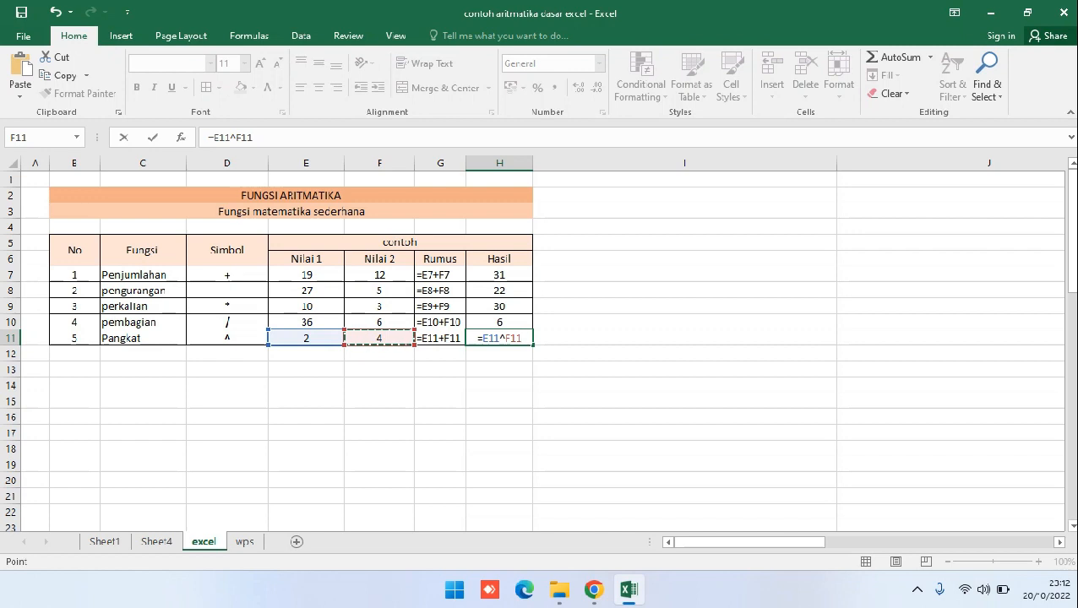
key("Return")
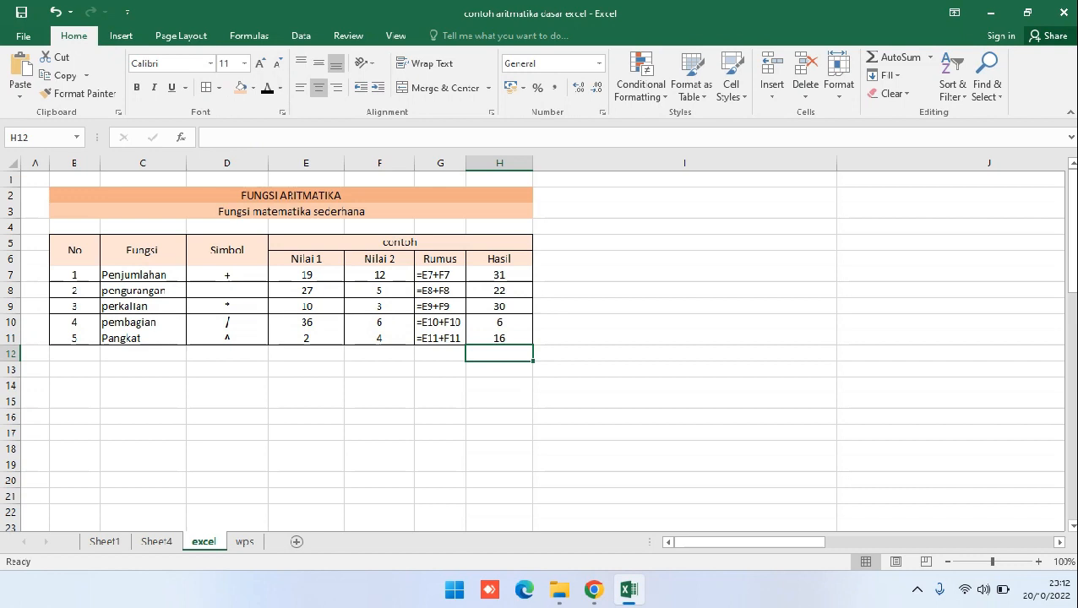
Step: Set the Nilai 1 value of the Penjumlahan row in E7 to 8 and check the formula result in H7
left_click(306, 274)
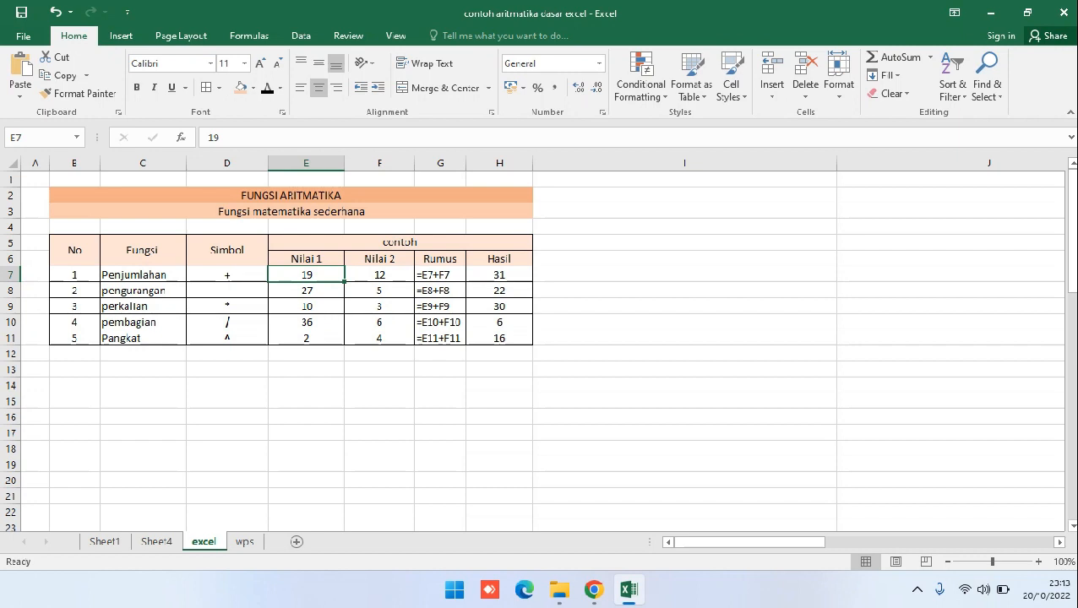
double_click(301, 275)
key("Delete")
key("Delete")
type("8")
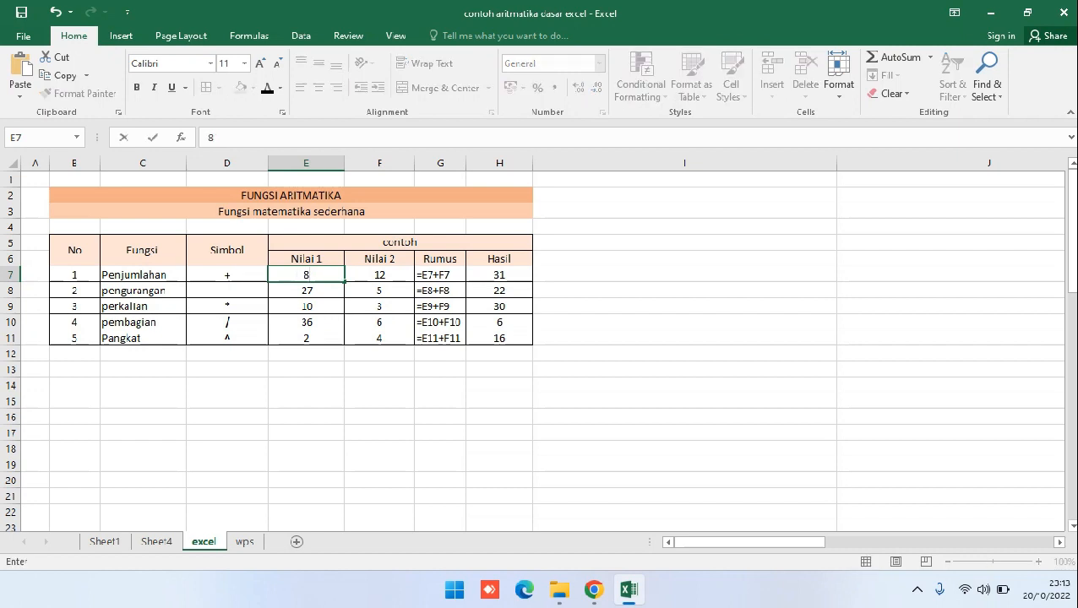
key("Return")
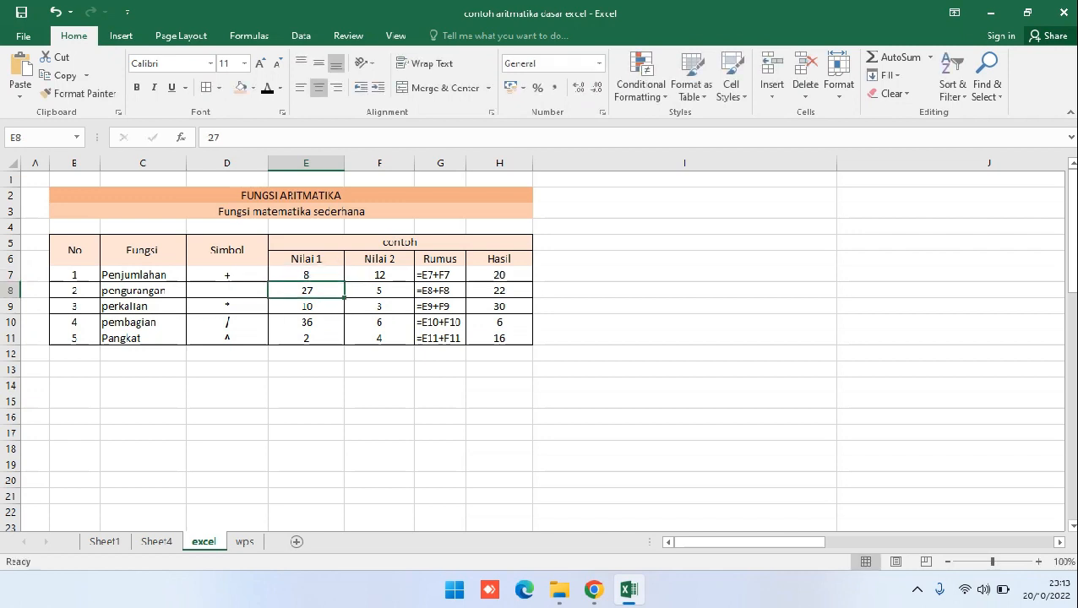
left_click(499, 274)
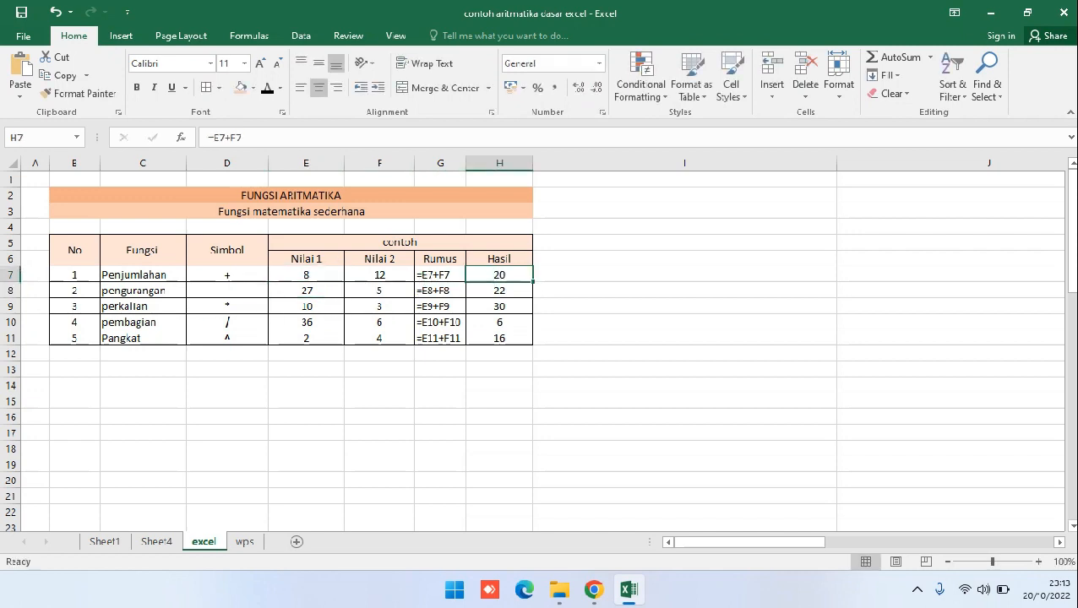
Step: Undo the last change to the Nilai 1 value in E7, leaving the empty cell F13 selected
left_click(305, 275)
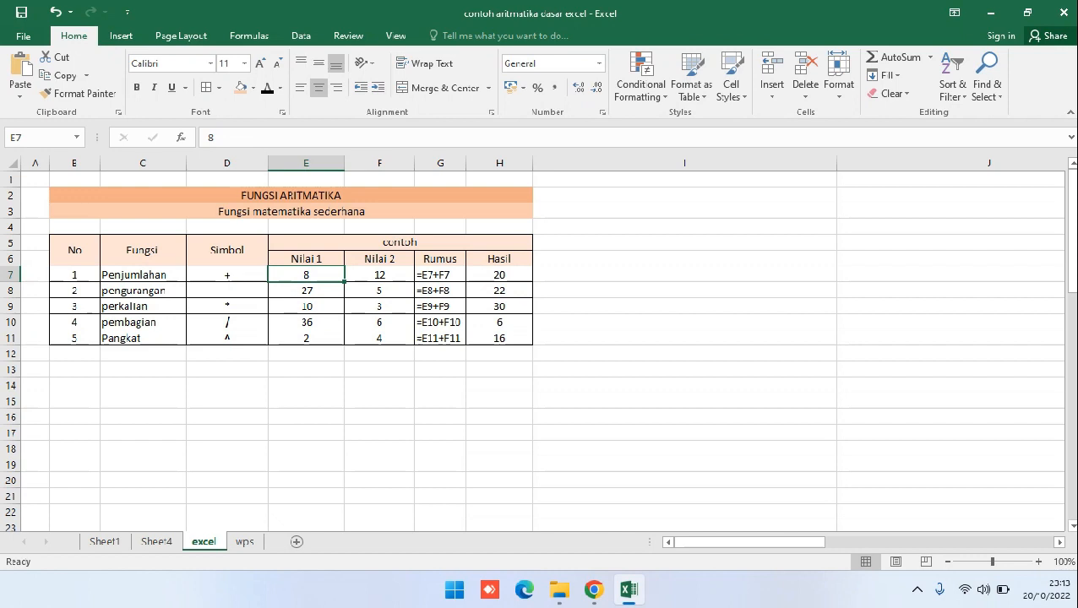
key("ctrl+z")
left_click(380, 370)
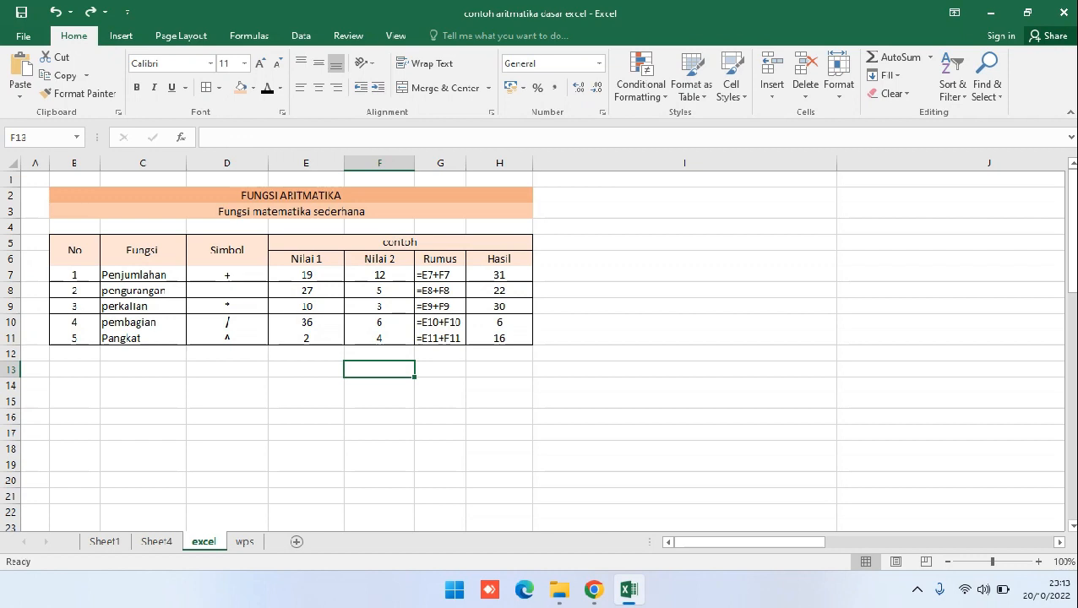
Step: Narrow the empty columns I and J between the FUNGSI ARITMATIKA and RUMUS DASAR EXCEL tables
left_click_drag(837, 163, 592, 164)
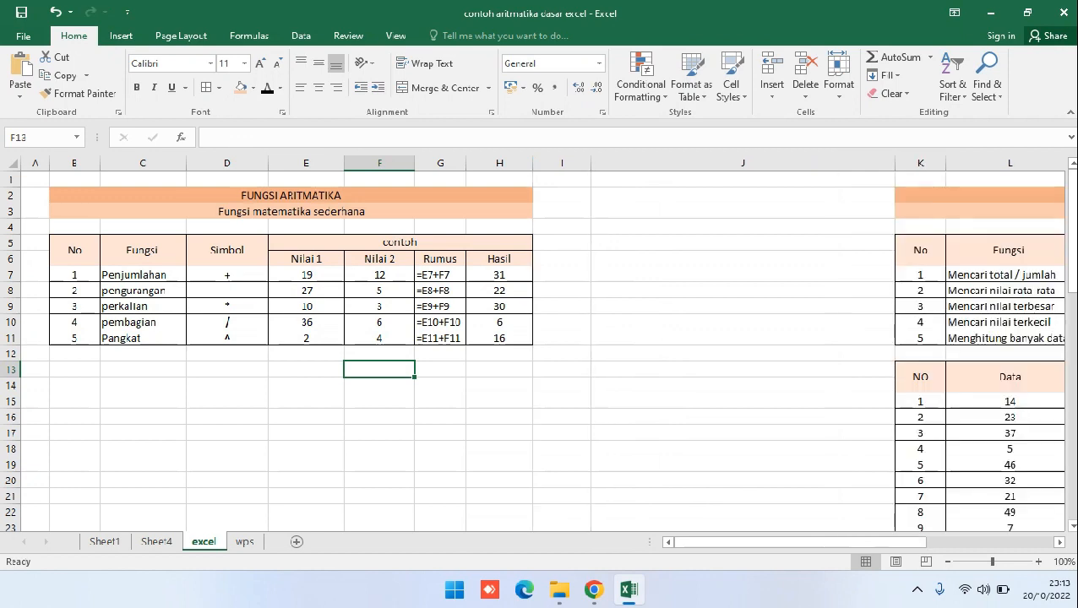
left_click_drag(895, 163, 631, 163)
left_click_drag(786, 541, 837, 542)
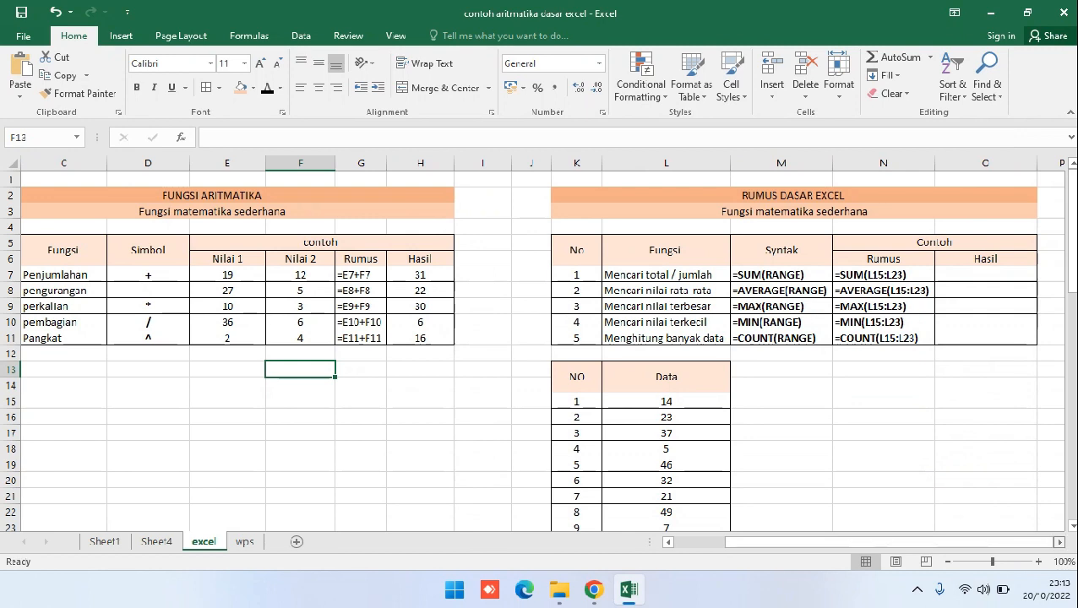
Step: Examine the RUMUS DASAR EXCEL table with its function syntax and the numbered Data list below it
left_click(1060, 543)
left_click(1060, 542)
left_click(1060, 542)
left_click(1059, 543)
left_click(1059, 543)
left_click(1060, 542)
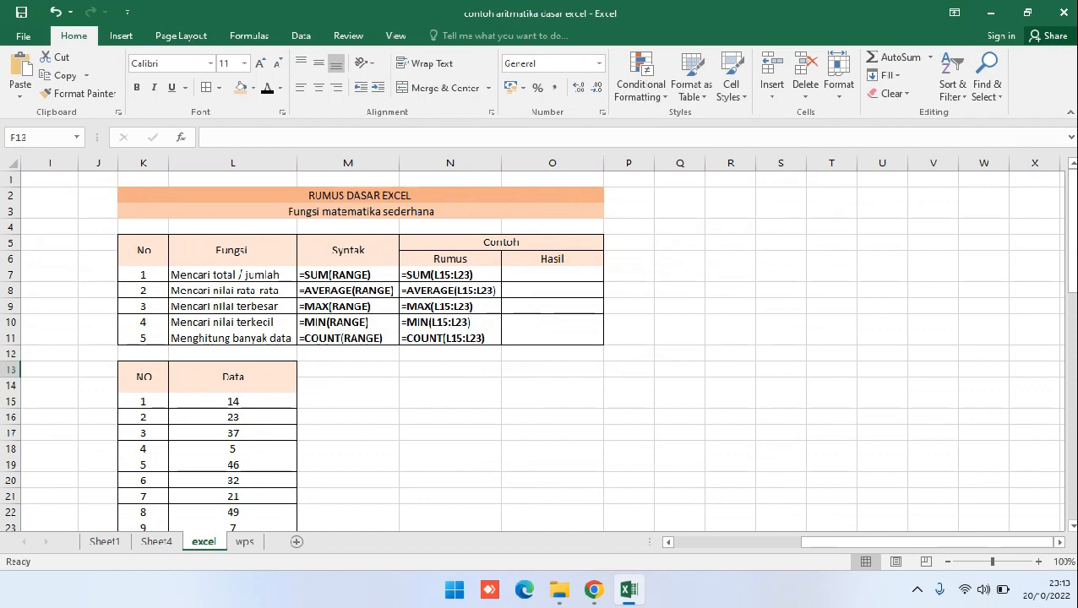
mouse_move(1072, 265)
left_mouse_down()
mouse_move(1072, 286)
mouse_move(1072, 264)
left_mouse_up()
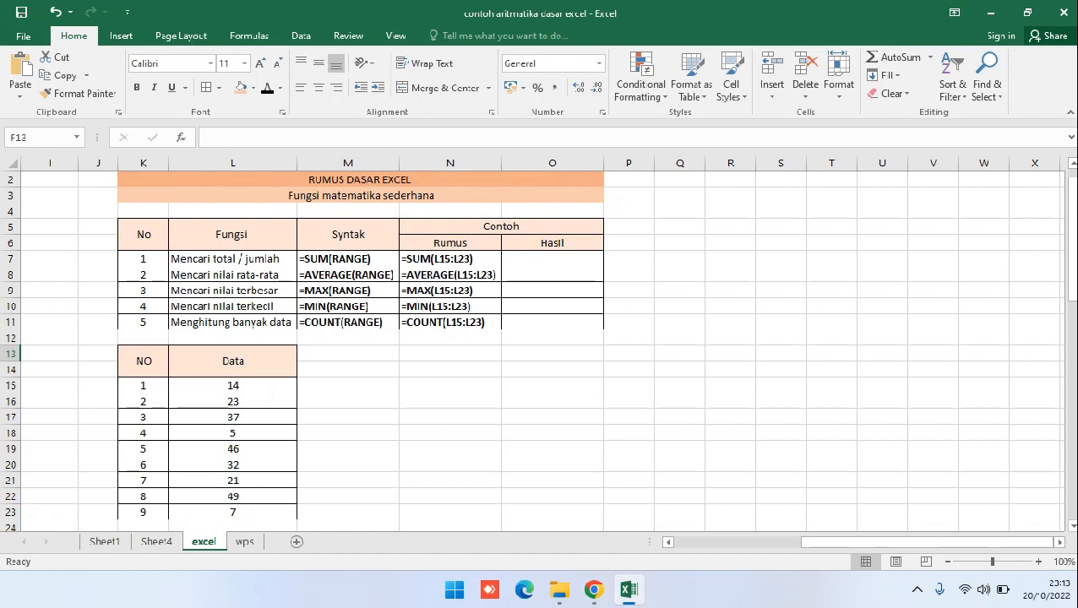
Step: Examine the Fungsi and Syntak entries from SUM to COUNT and the numbered Data list that serves as their example
left_click(233, 260)
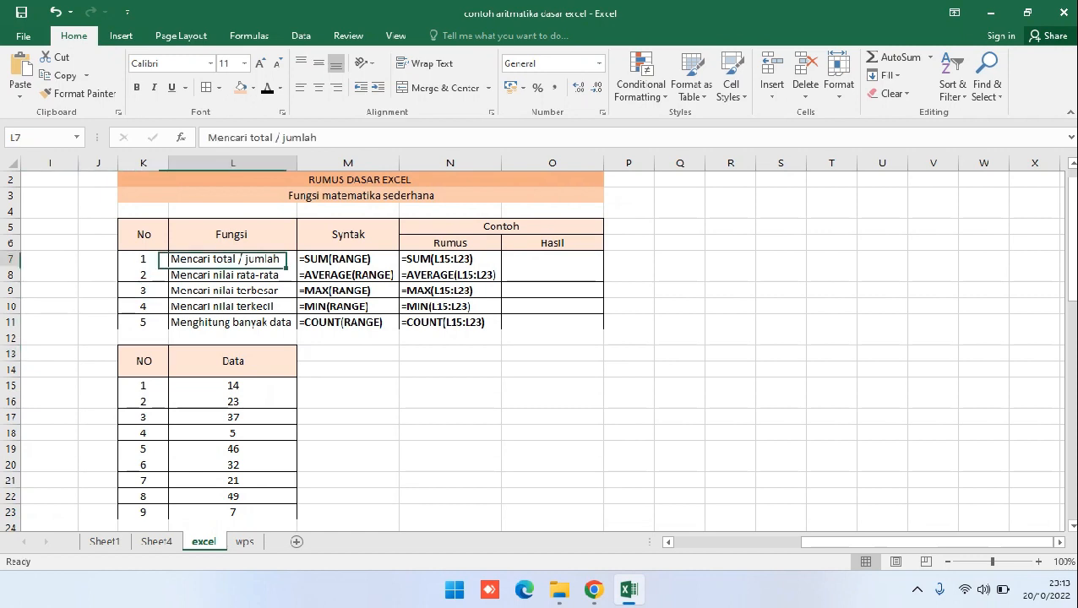
left_click(348, 260)
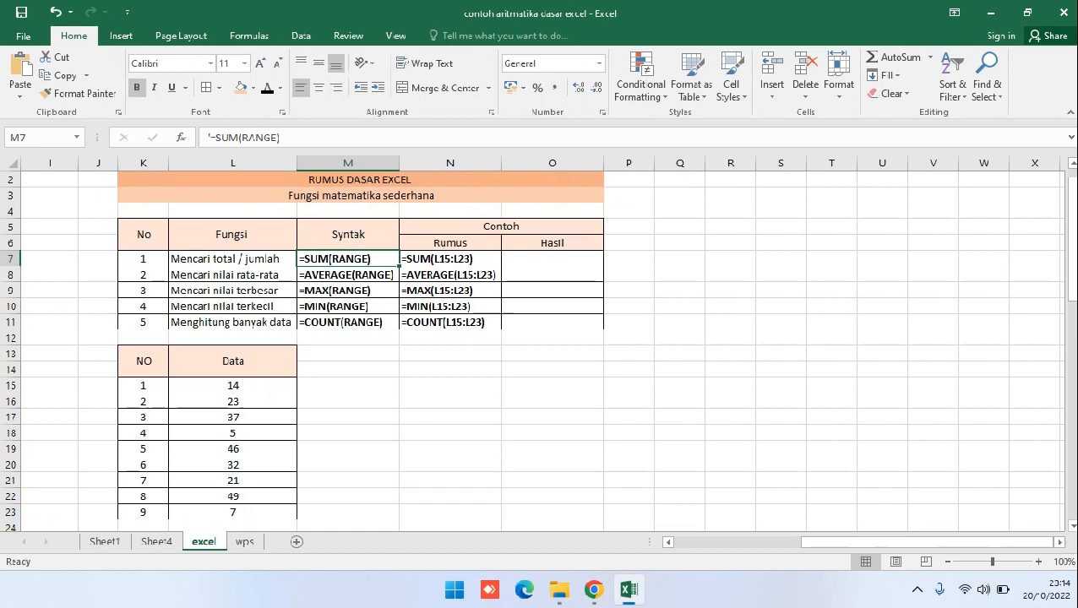
left_click(348, 323)
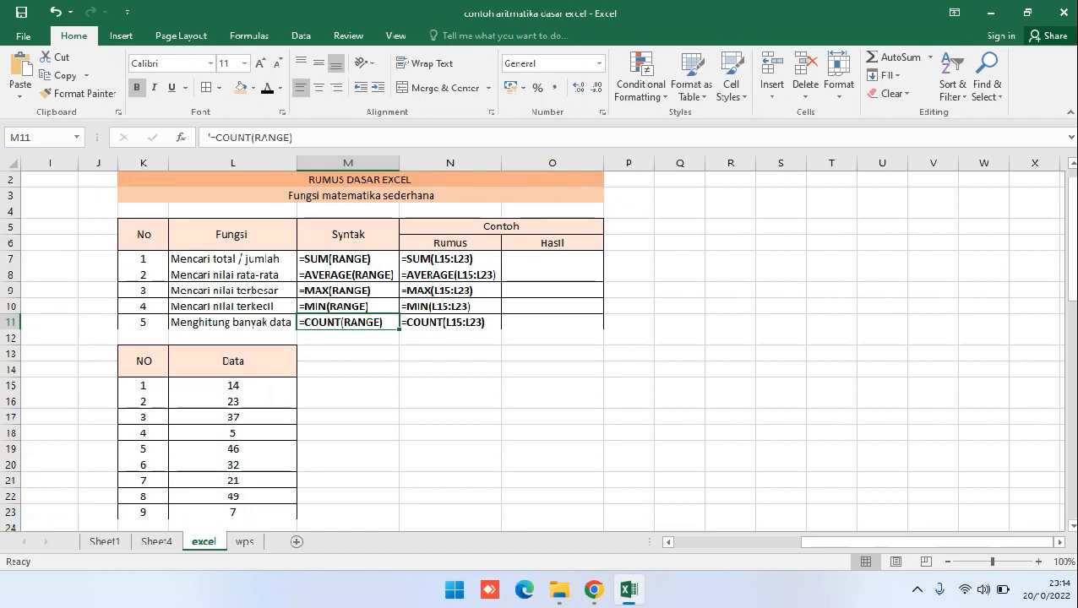
left_click_drag(143, 385, 143, 512)
left_click(233, 387)
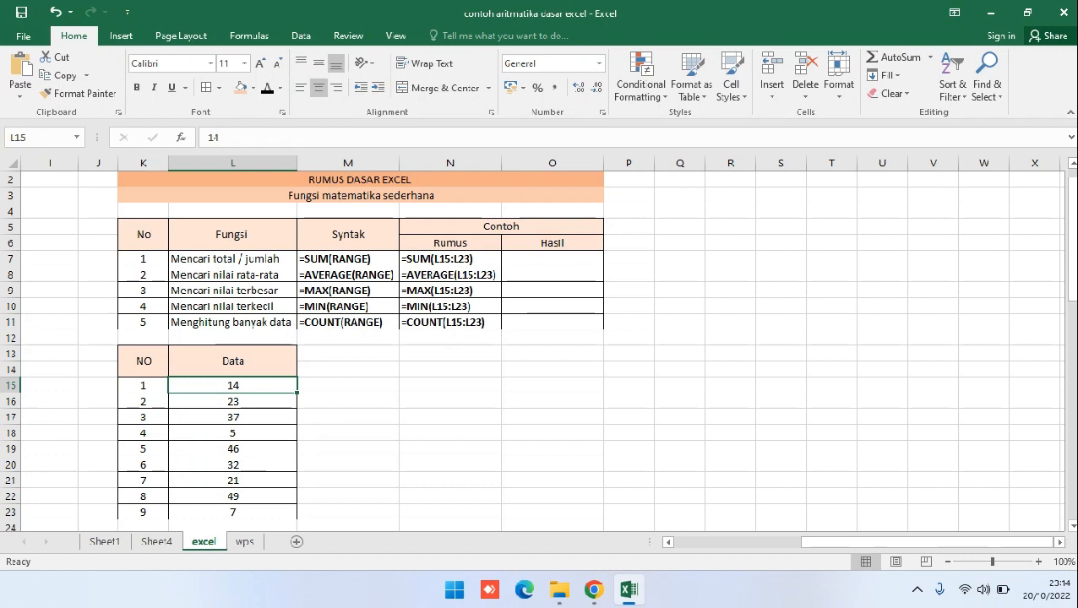
key("Down")
key("Down")
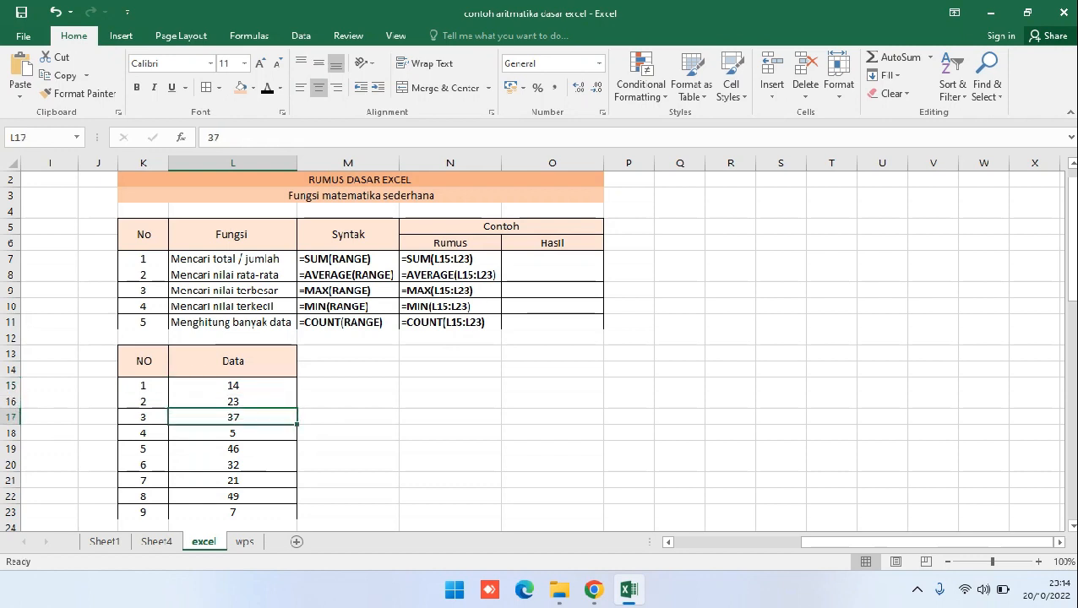
Step: Examine how the Data list's range is addressed by checking column L, its first cell L15, last cell L23 and the whole span L15:L23
left_click(232, 163)
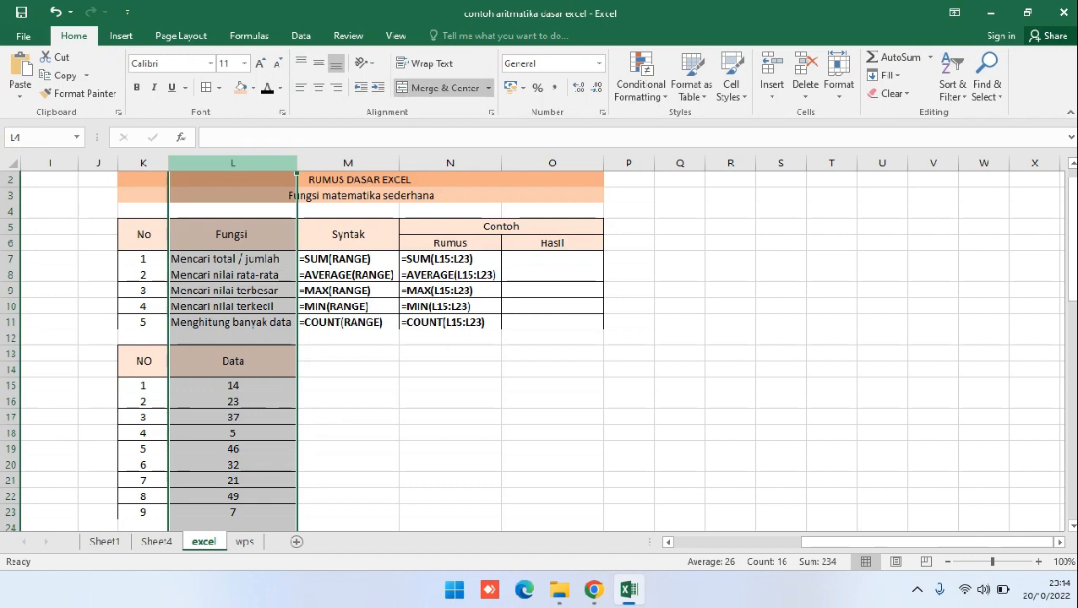
left_click(233, 163)
left_click(348, 402)
left_click(232, 386)
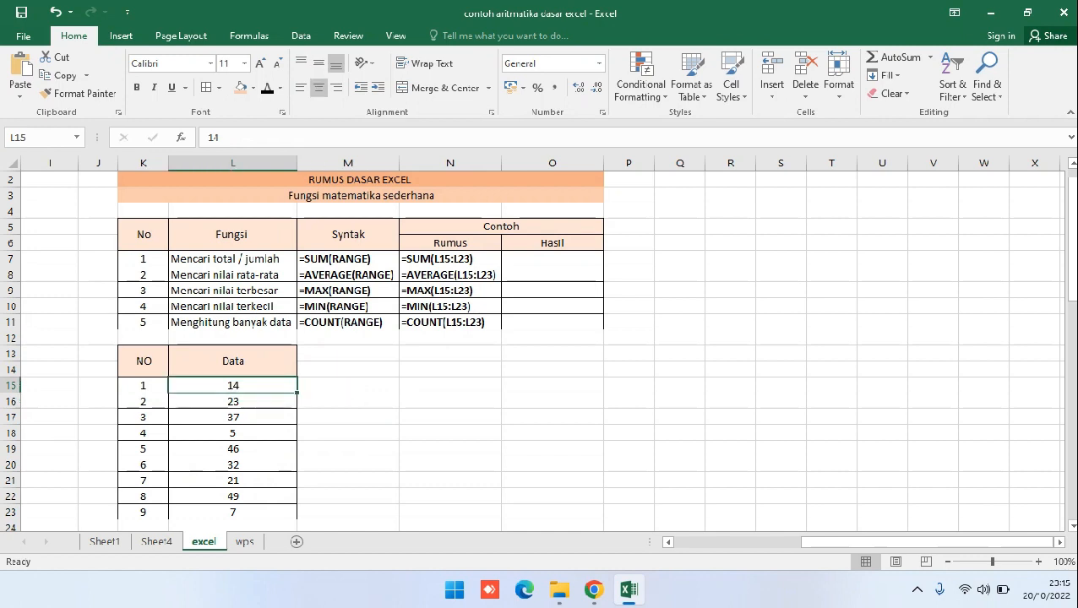
left_click(233, 163)
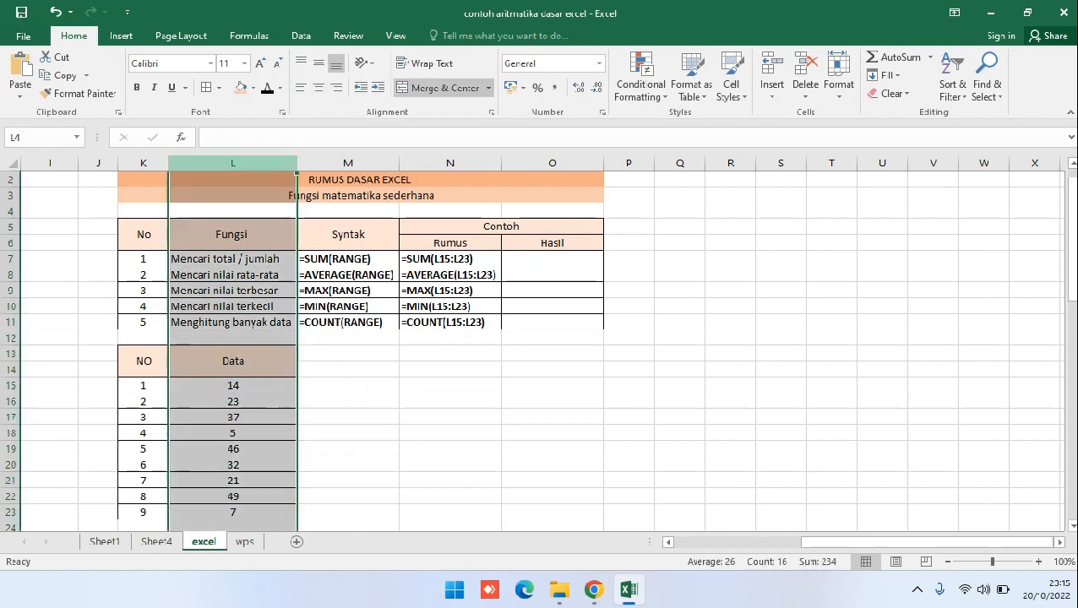
left_click(232, 386)
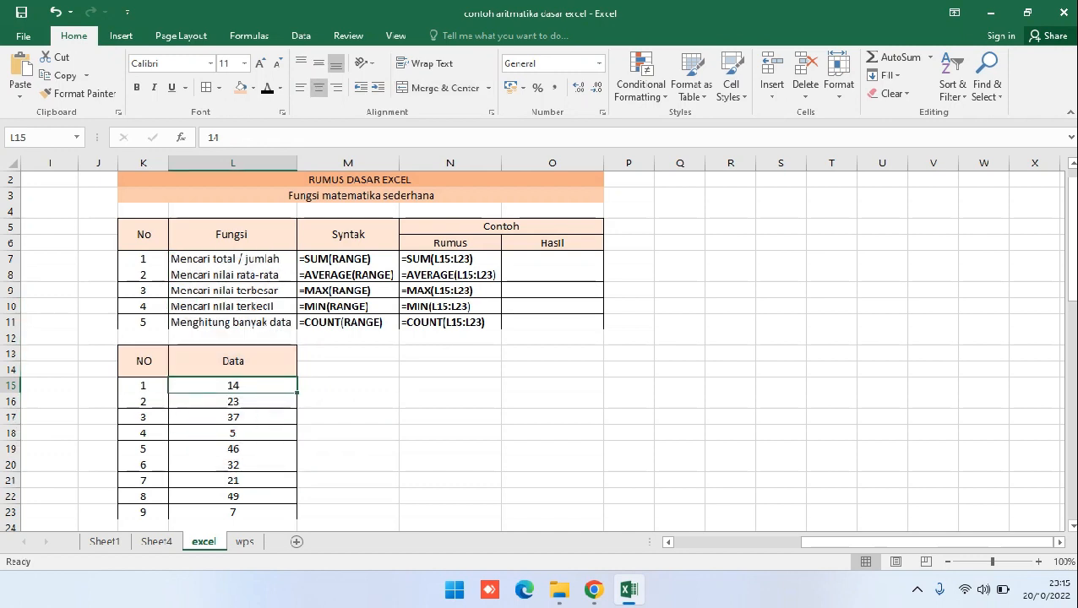
left_click(232, 513)
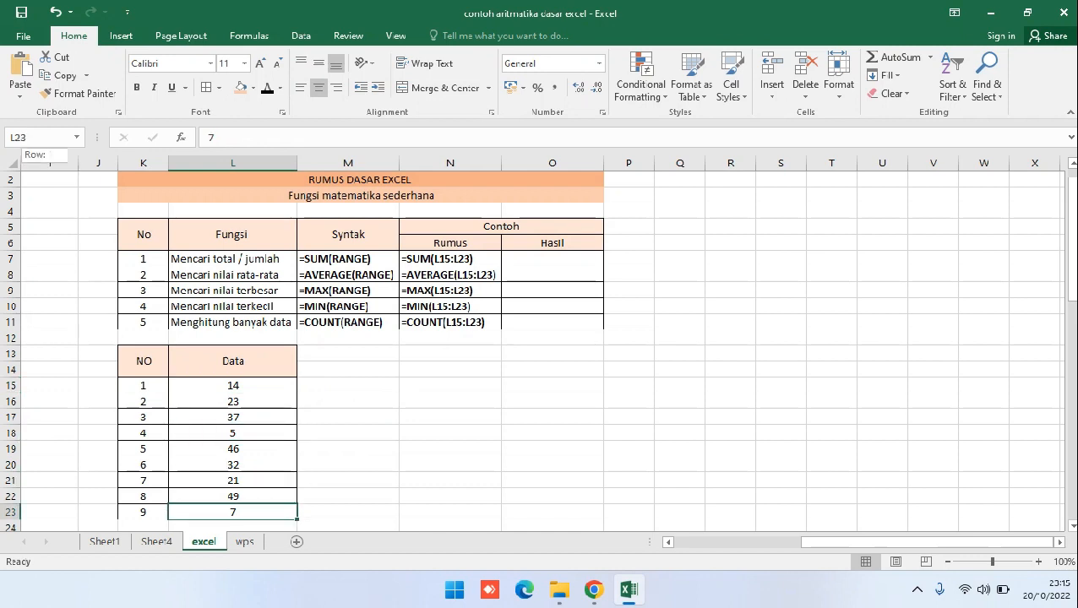
left_click(232, 386)
left_click_drag(233, 386, 233, 512)
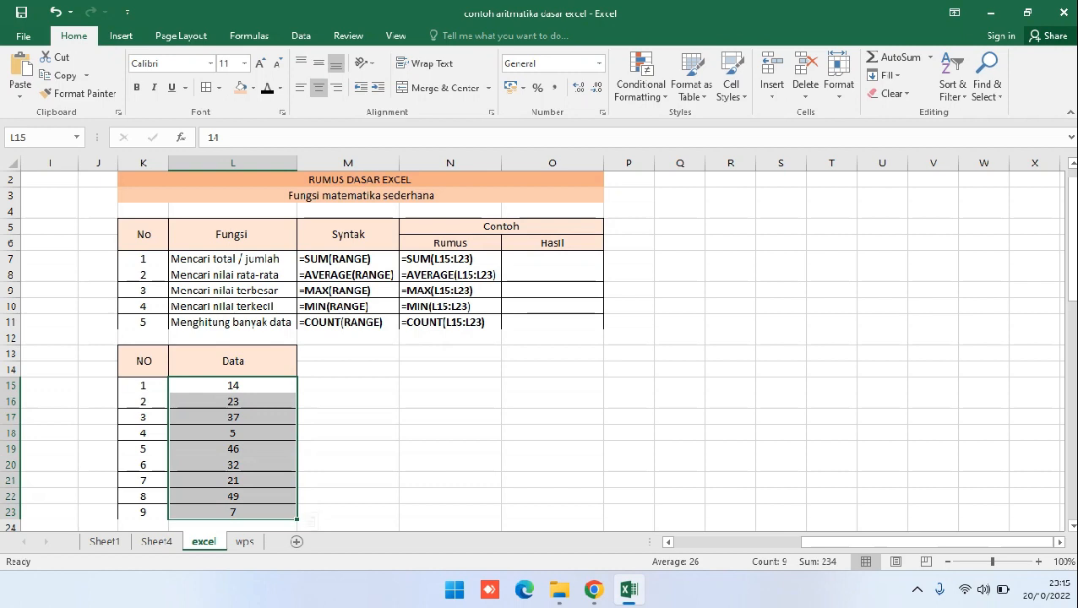
Step: Enter =SUM(L15:L23) in the Hasil cell O7 to total the Data list
left_click(450, 259)
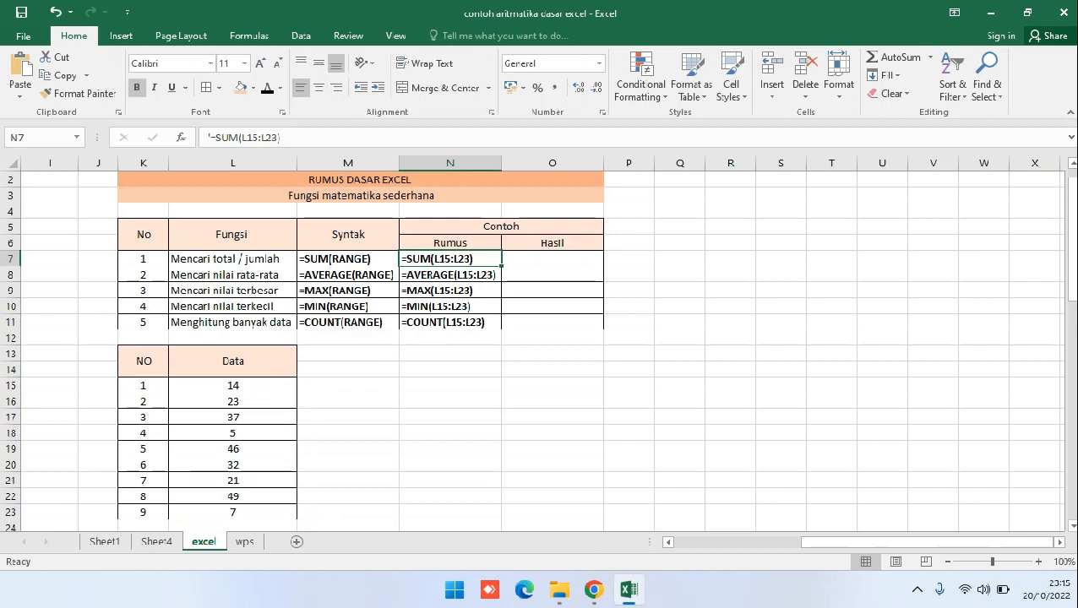
left_click(552, 259)
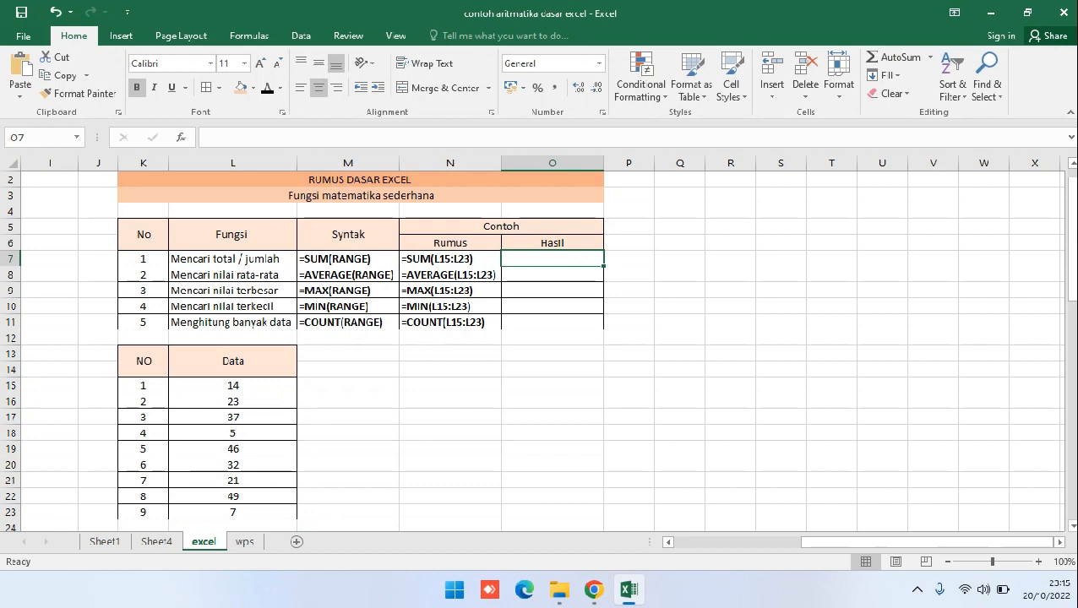
type("=")
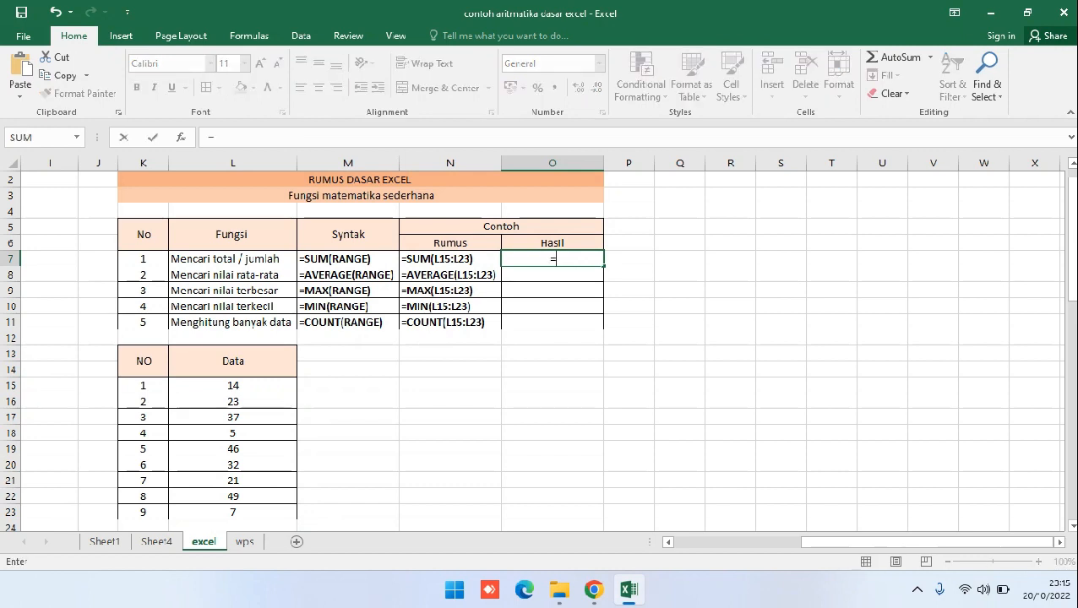
type("SUM")
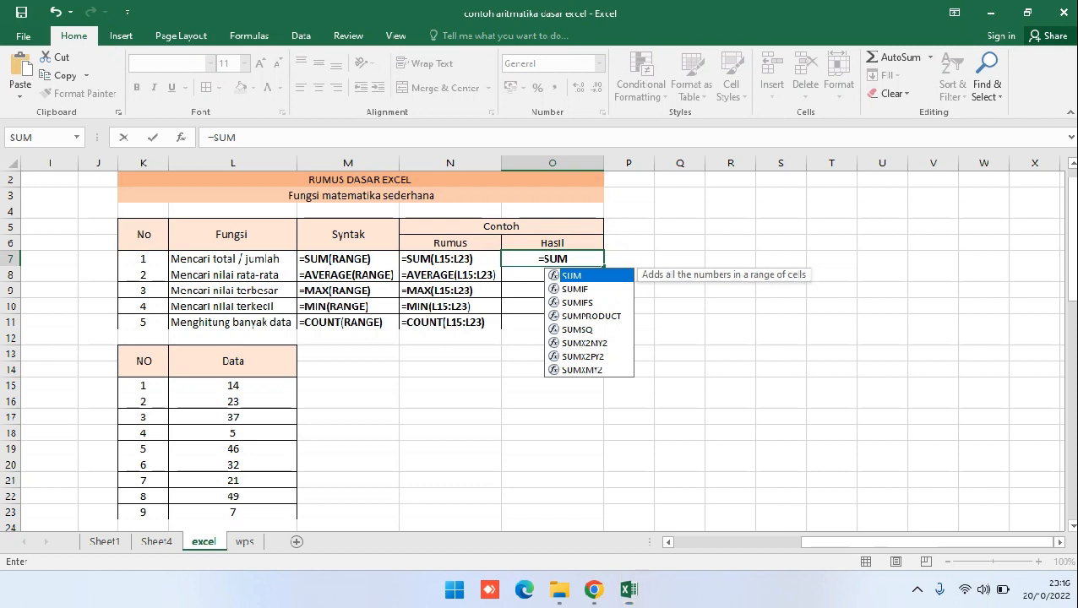
type("(")
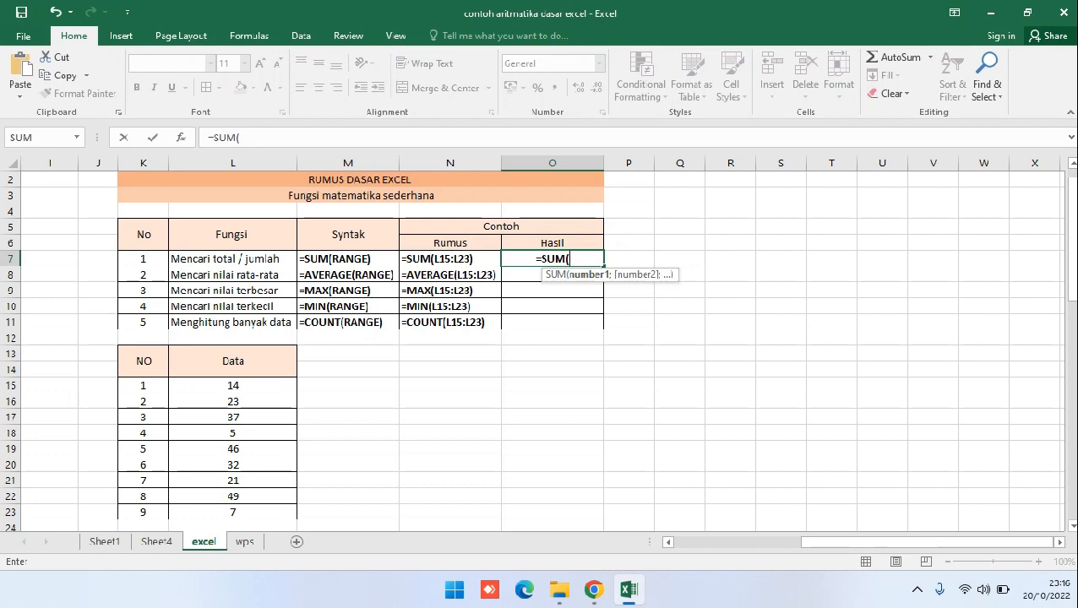
left_click(233, 386)
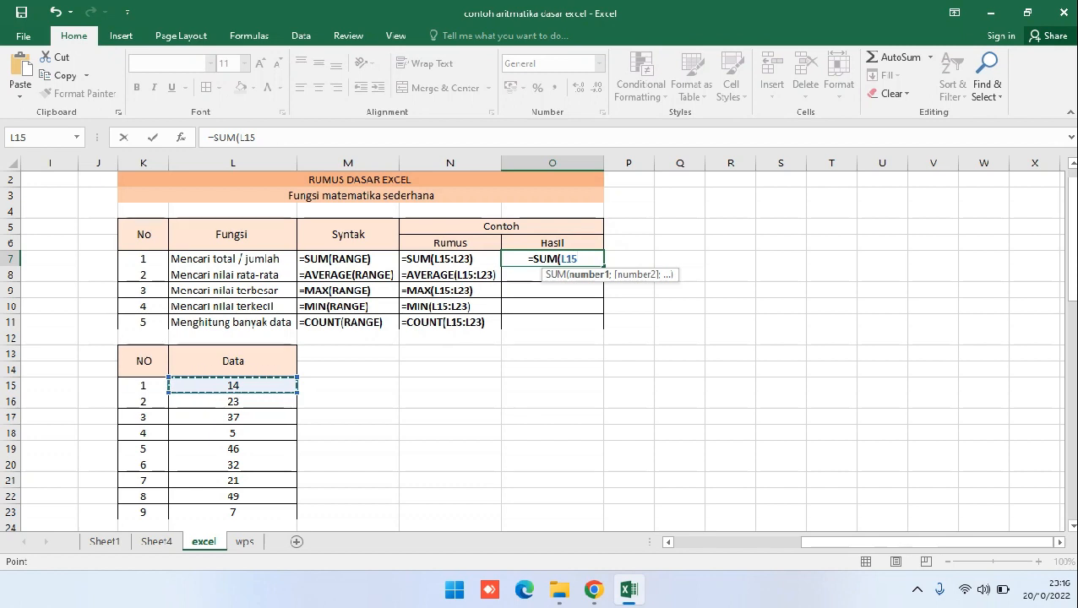
left_click_drag(233, 385, 237, 512)
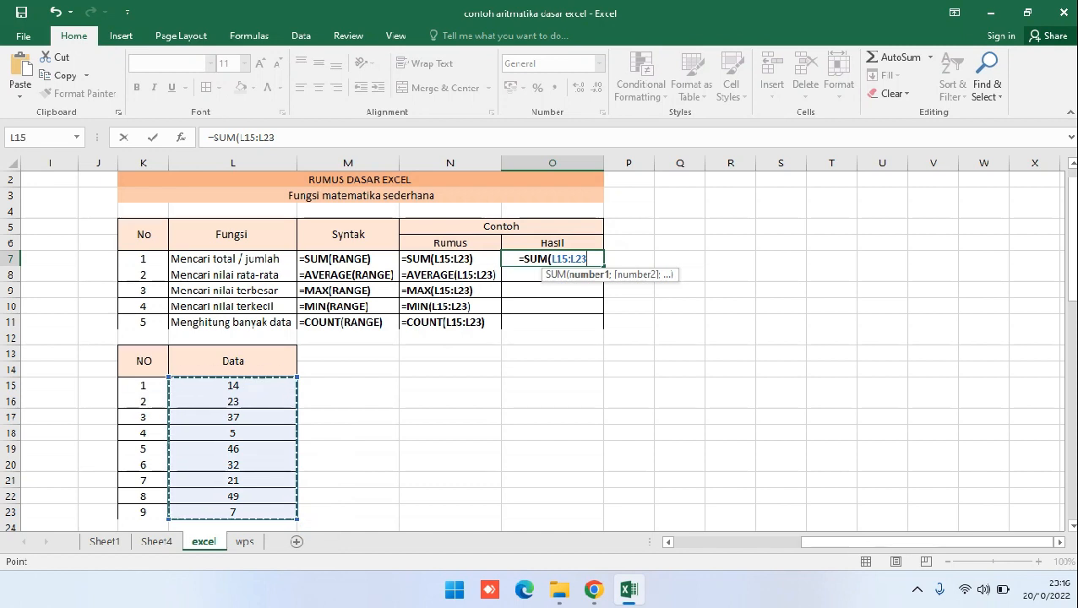
type(")")
key("Return")
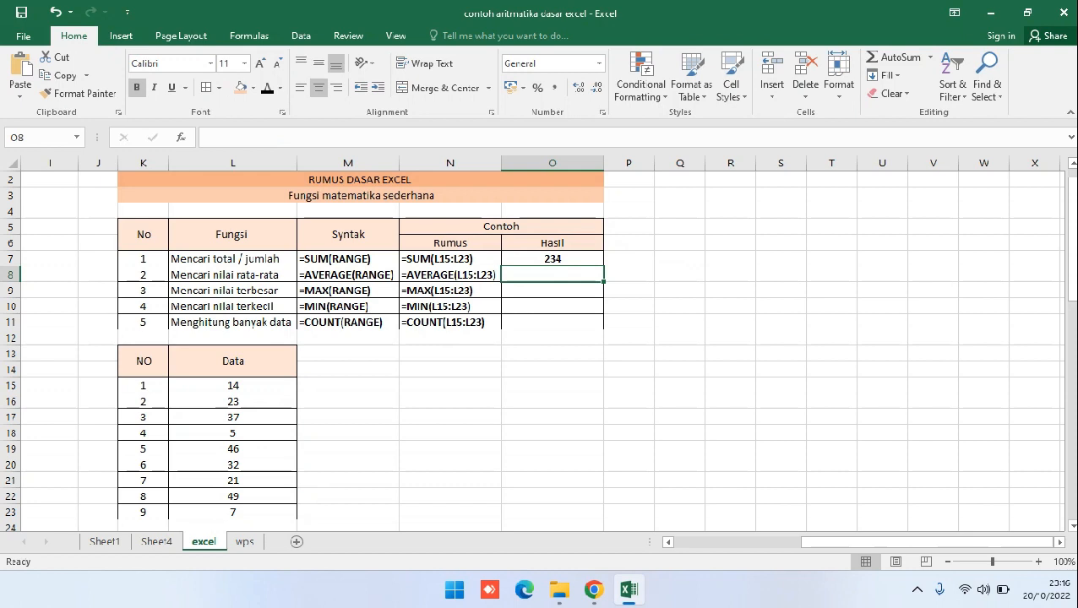
Step: Enter an AVERAGE formula over L15:L23 in the Hasil cell O8 of the Mencari nilai rata-rata row
left_click_drag(233, 385, 233, 512)
left_click(552, 354)
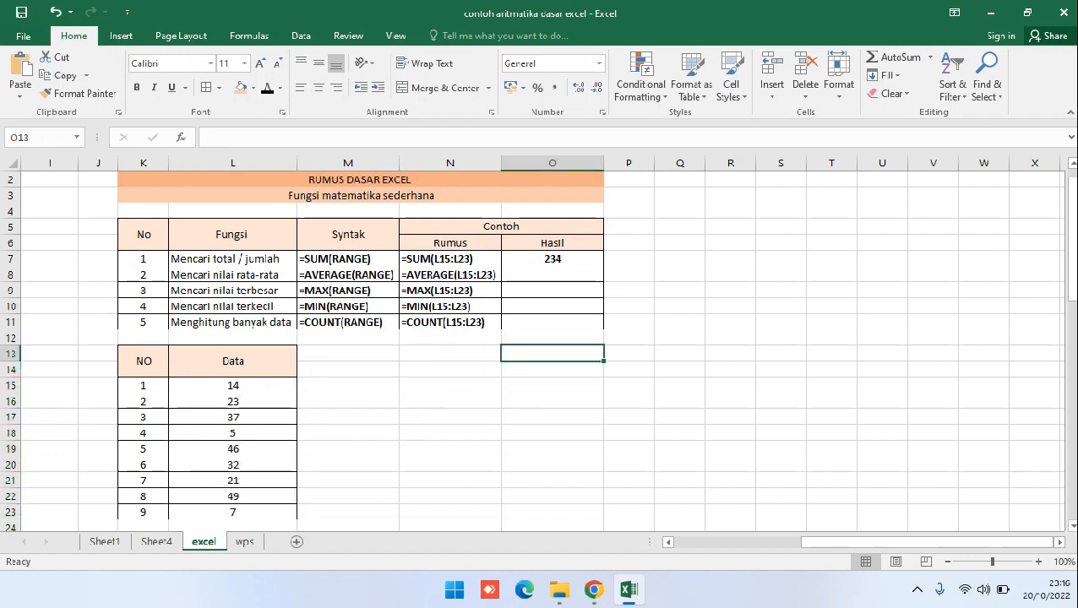
left_click(233, 385)
left_click_drag(233, 385, 233, 512)
left_click(552, 275)
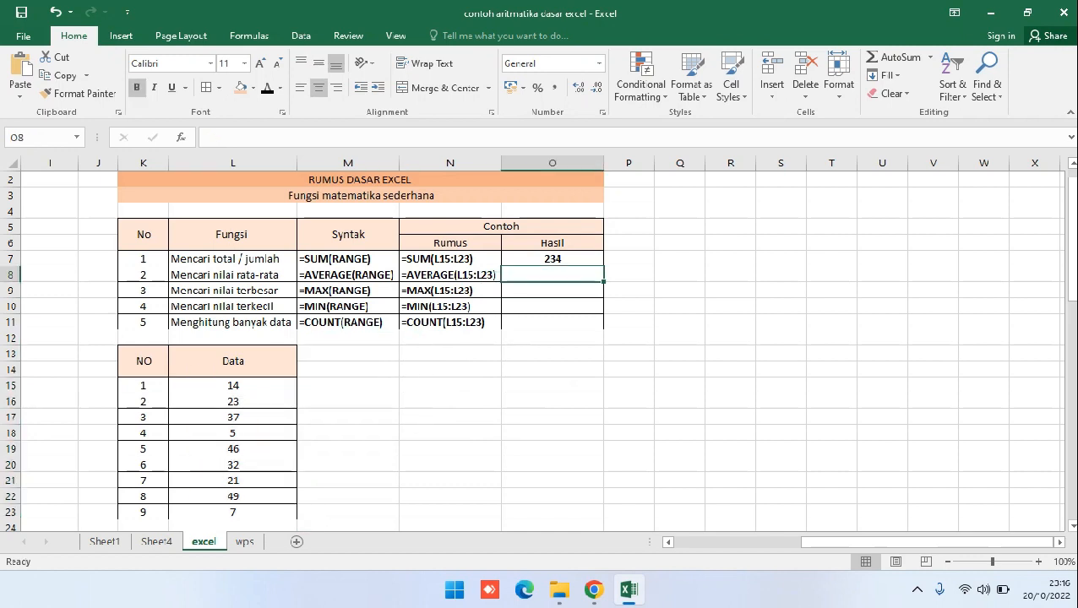
double_click(552, 274)
type("=AVERA")
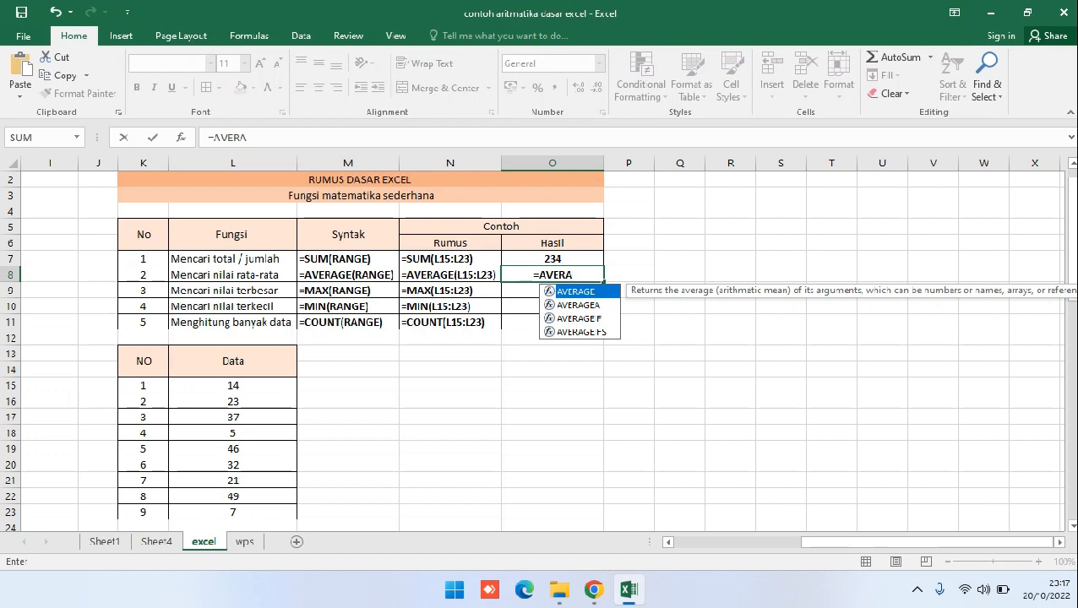
key("Tab")
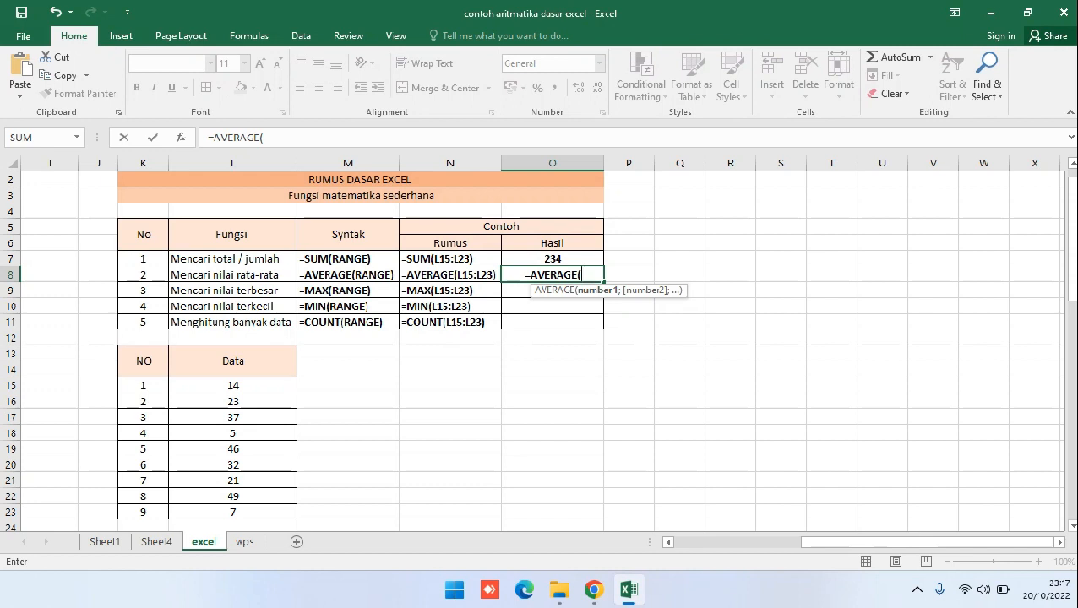
left_click(232, 386)
left_click_drag(232, 386, 288, 513)
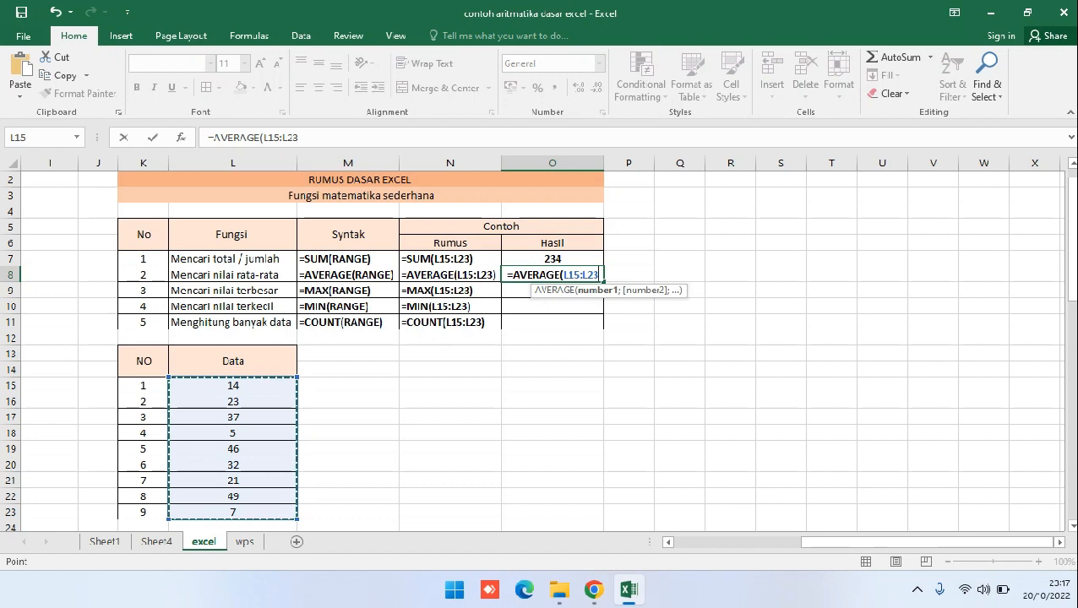
key("Return")
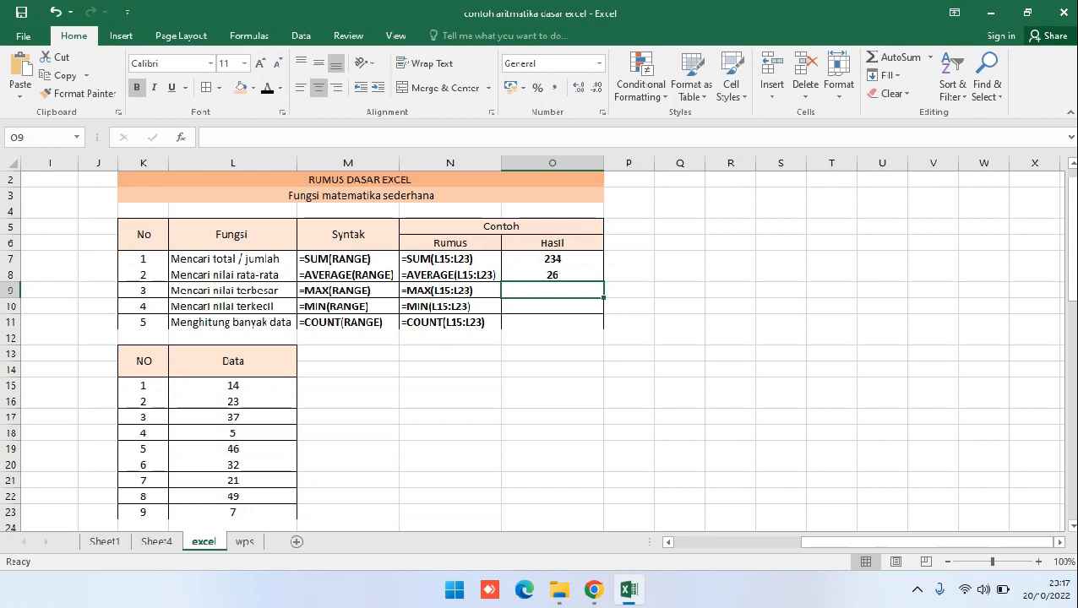
Step: Enter =MAX(L15:L23) in the Hasil cell O9 to find the largest value in the Data list
left_click(232, 386)
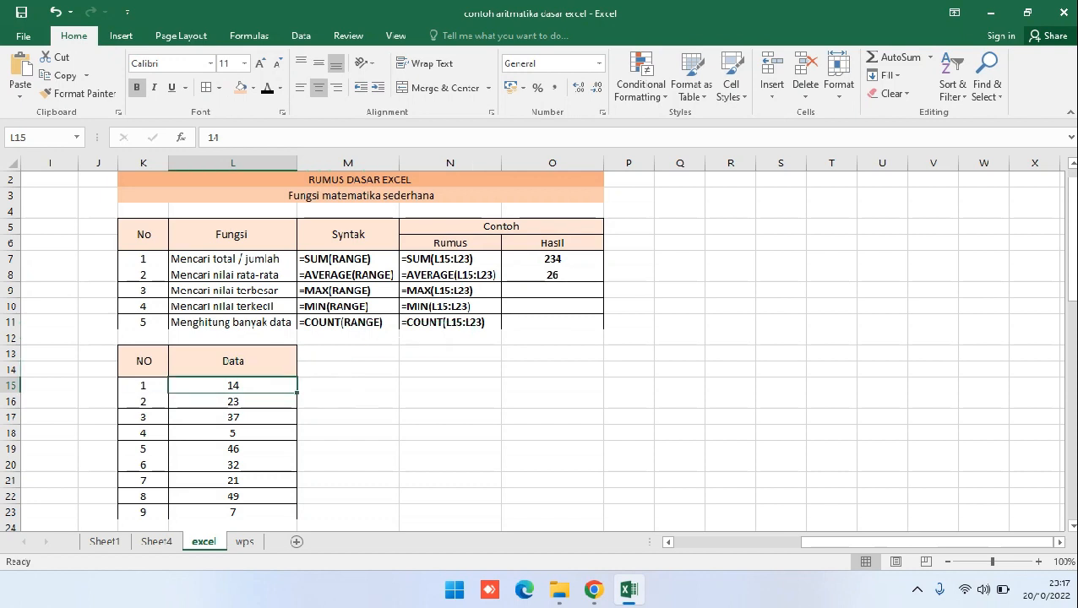
left_click_drag(233, 386, 232, 513)
left_click(552, 291)
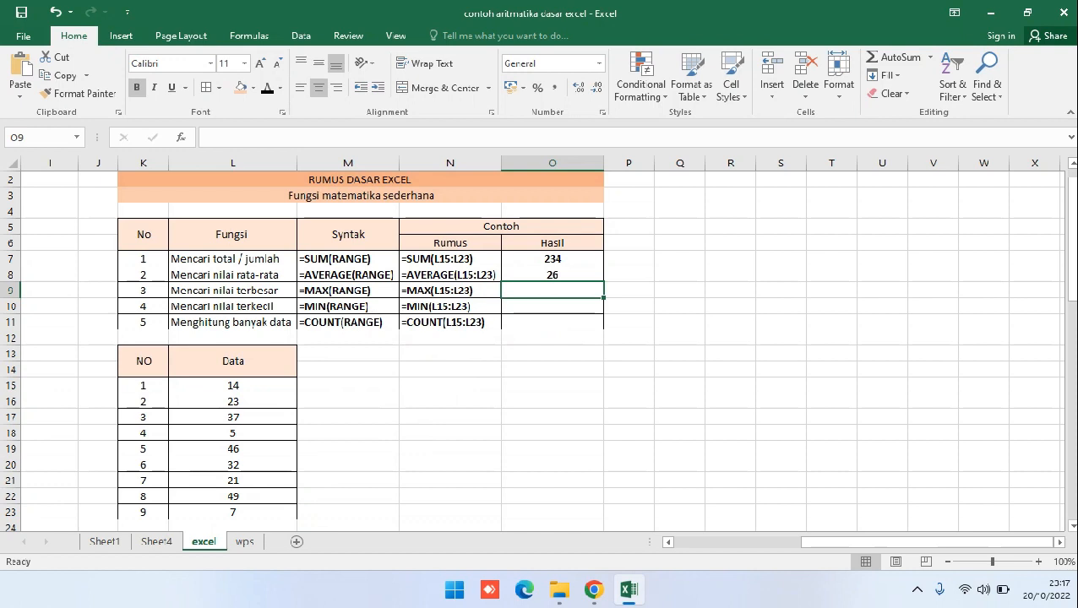
type("=")
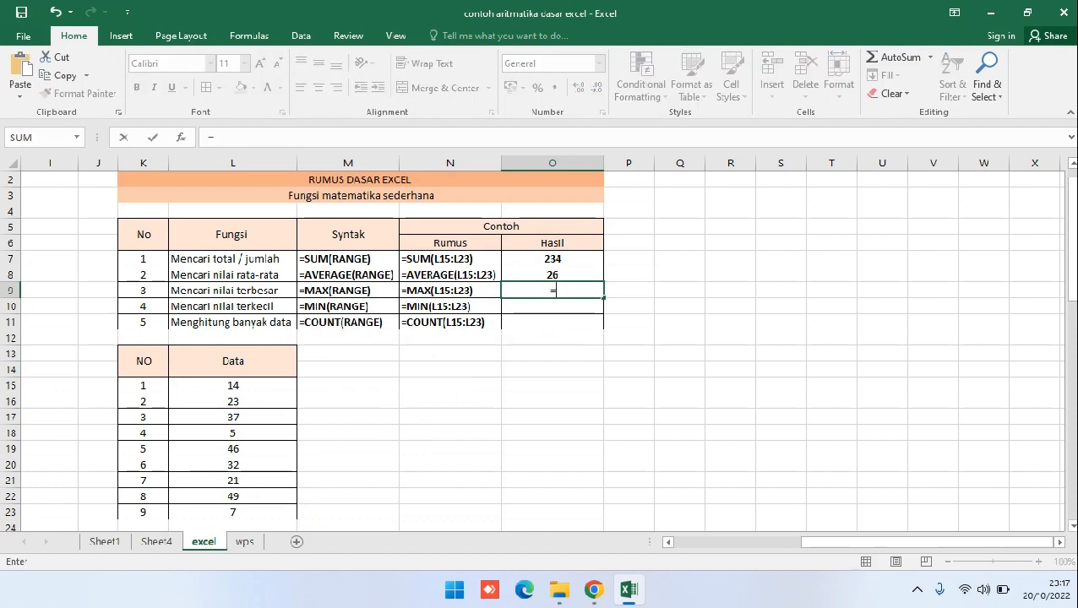
type("MAX")
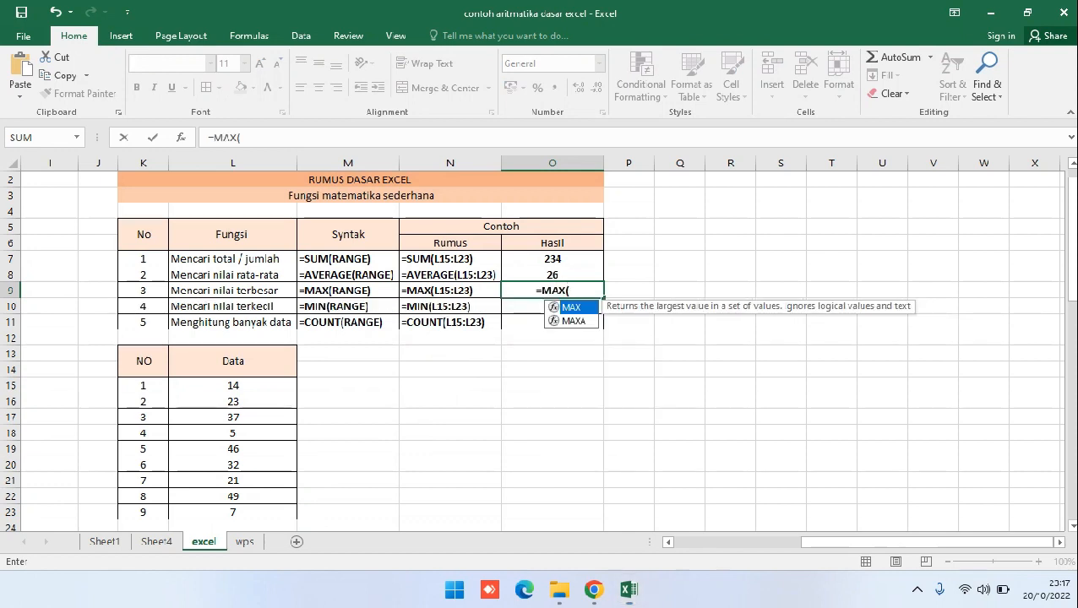
type("(")
left_click_drag(287, 385, 292, 512)
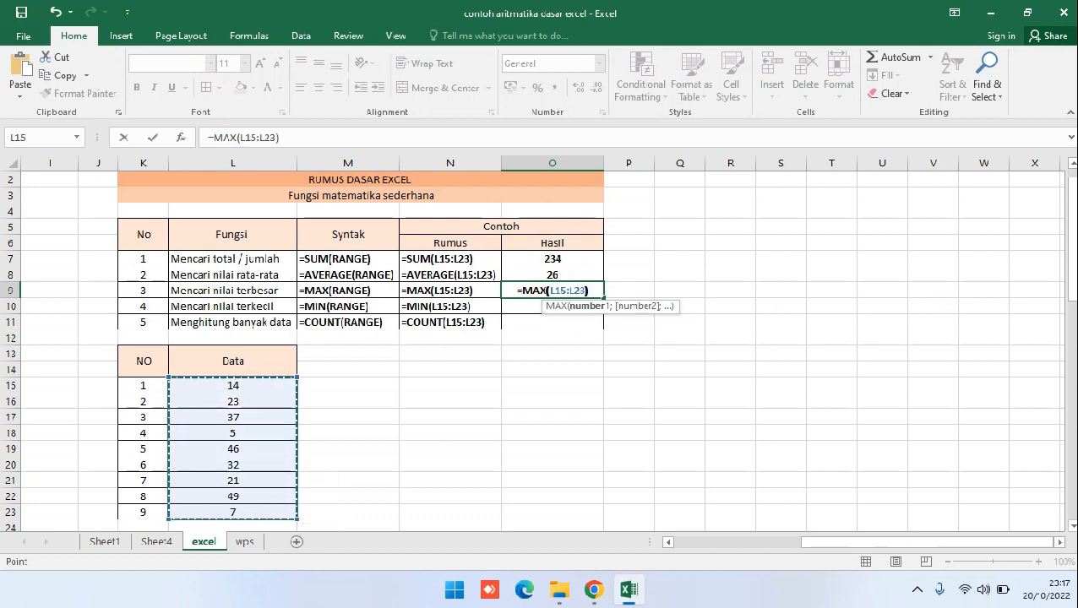
key("Return")
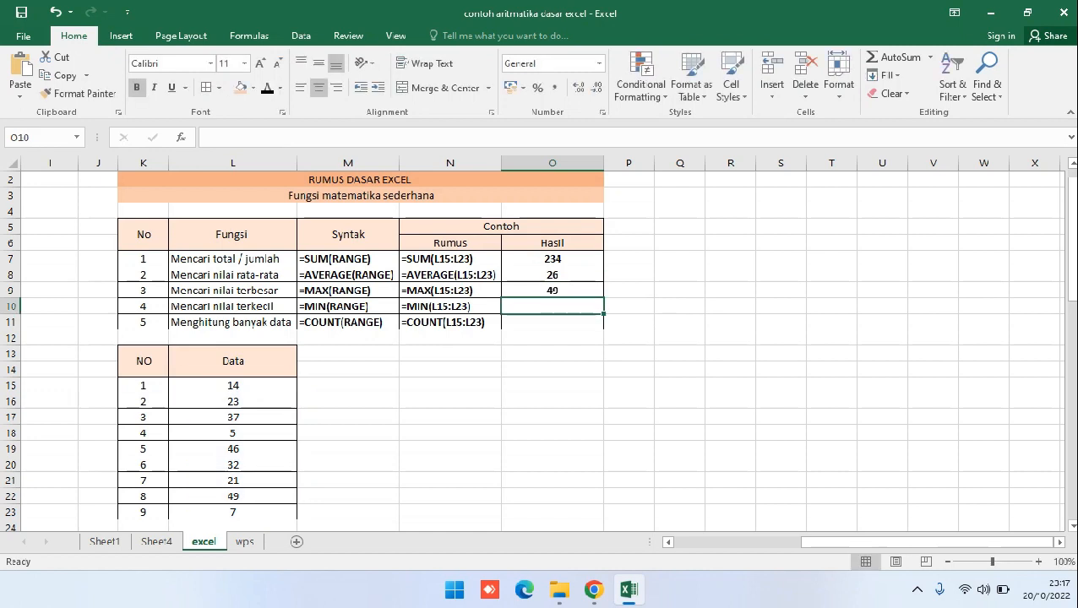
Step: Enter a MIN formula over L15:L23 in the Hasil cell O10 to find the smallest value in the Data list
left_click_drag(233, 385, 233, 512)
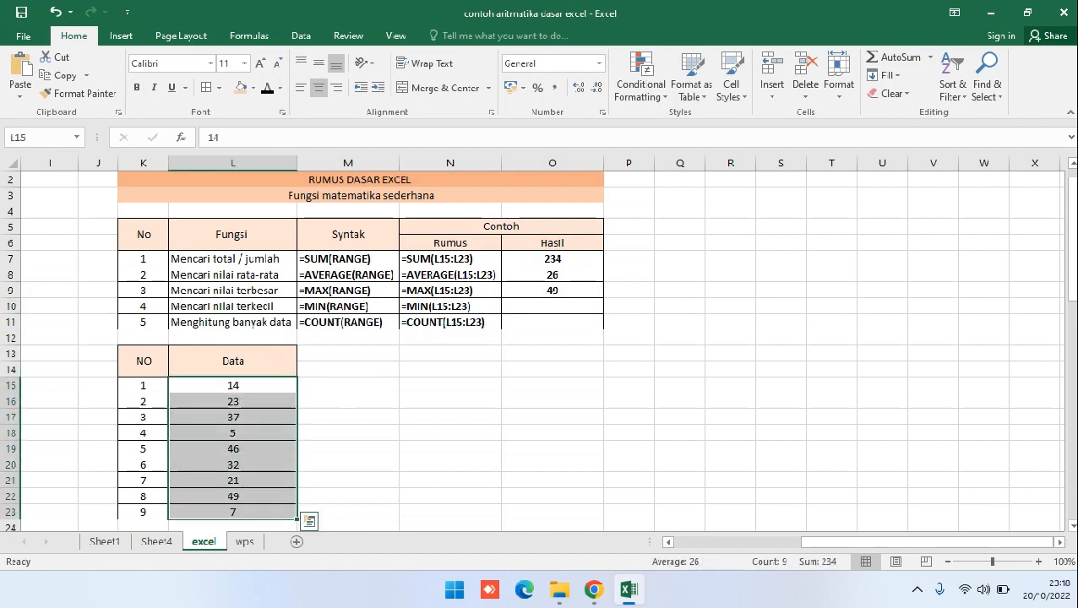
left_click(552, 307)
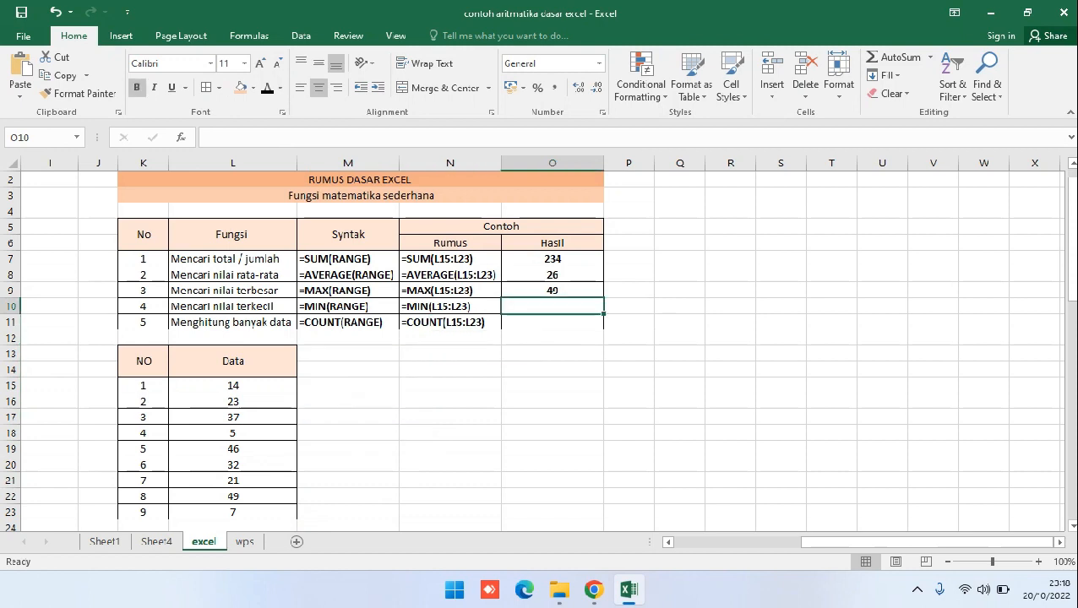
type("=MIN")
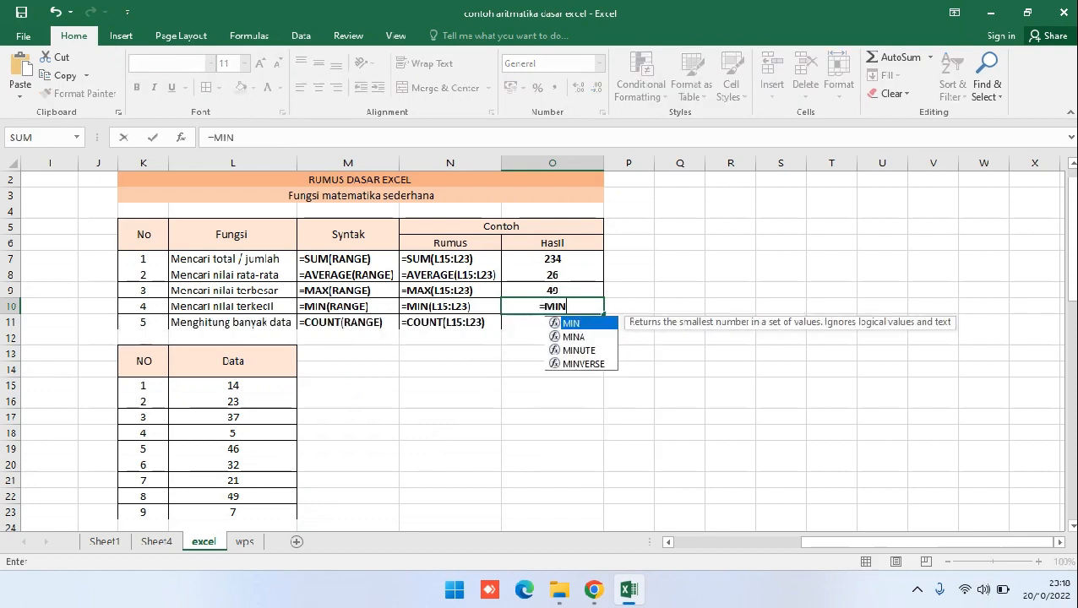
type("(")
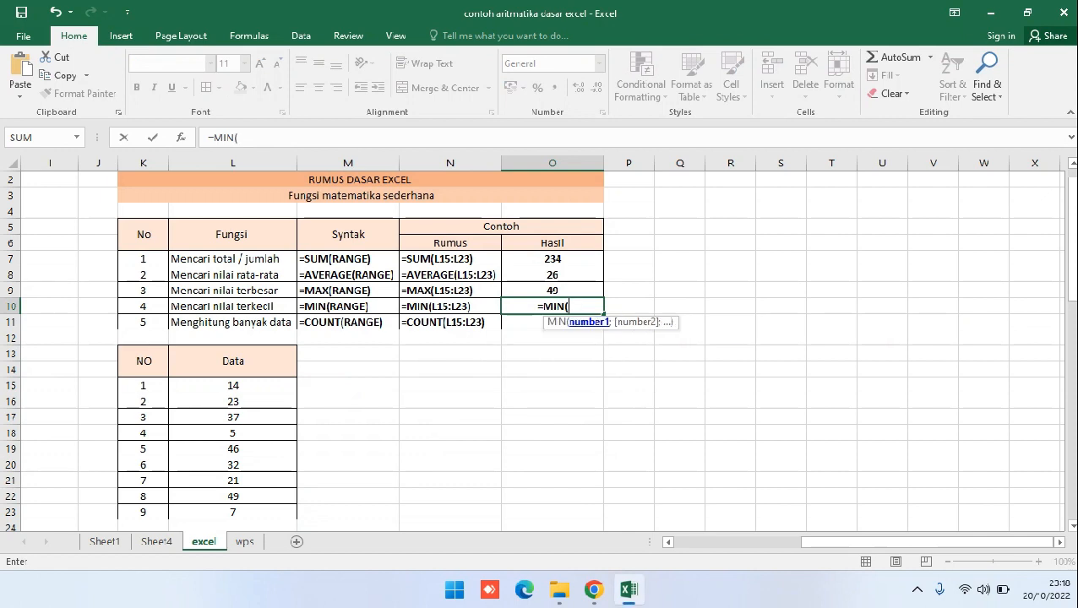
left_click_drag(232, 386, 287, 512)
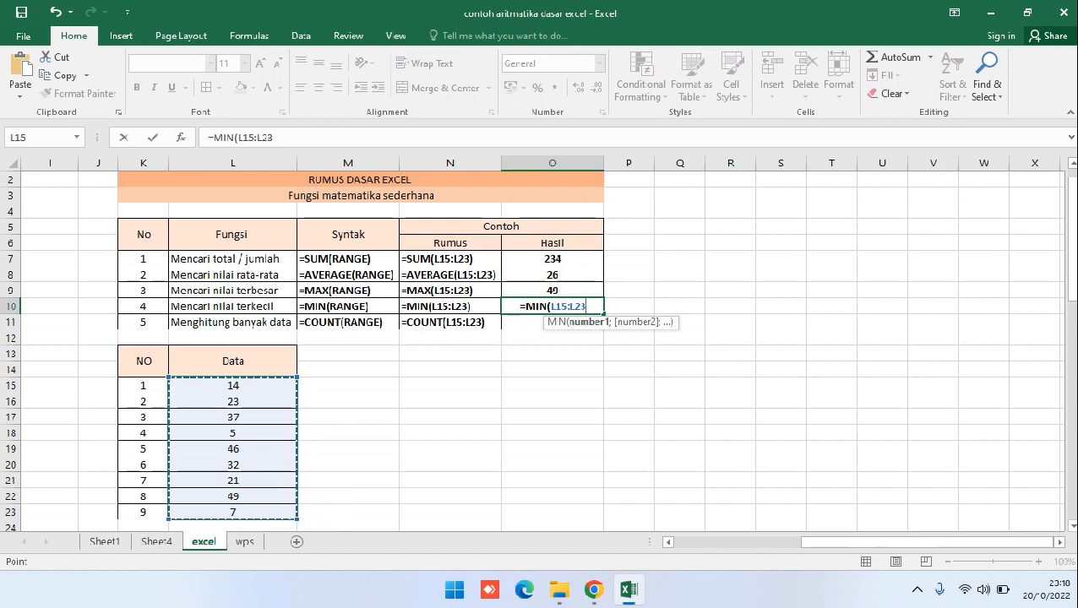
key("Return")
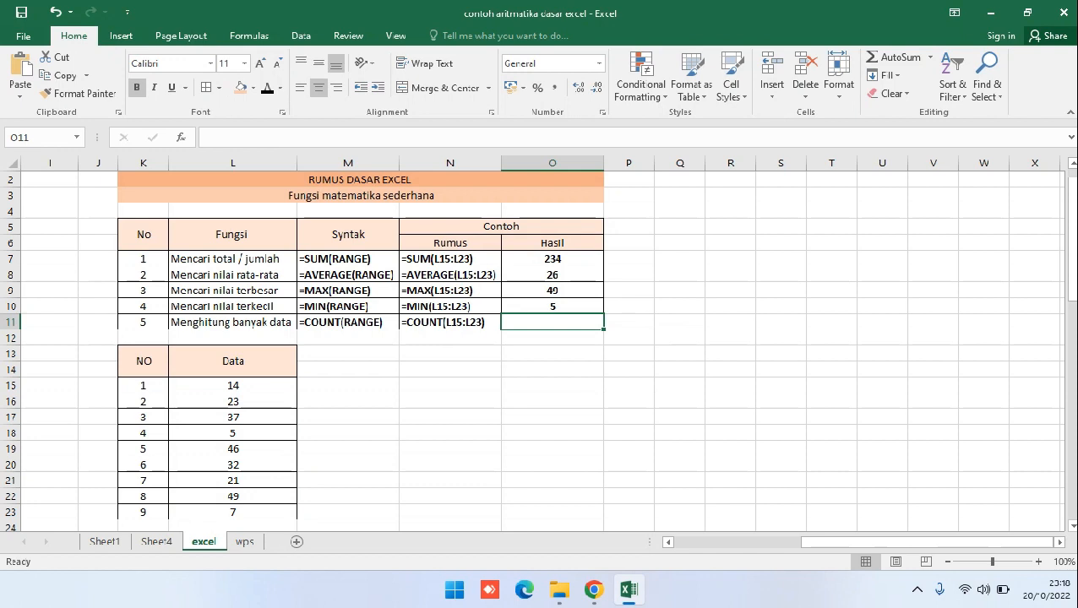
Step: Enter =COUNT(L15:L23) in the Hasil cell O11 and check the result against the NO column numbering in K15:K23
left_click_drag(232, 386, 232, 512)
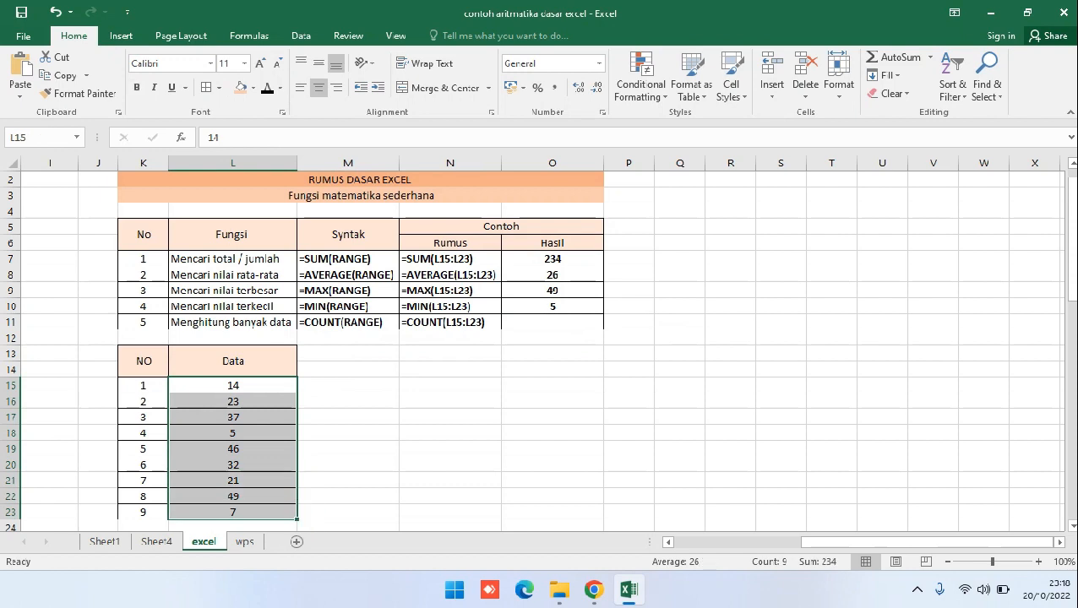
left_click(232, 385)
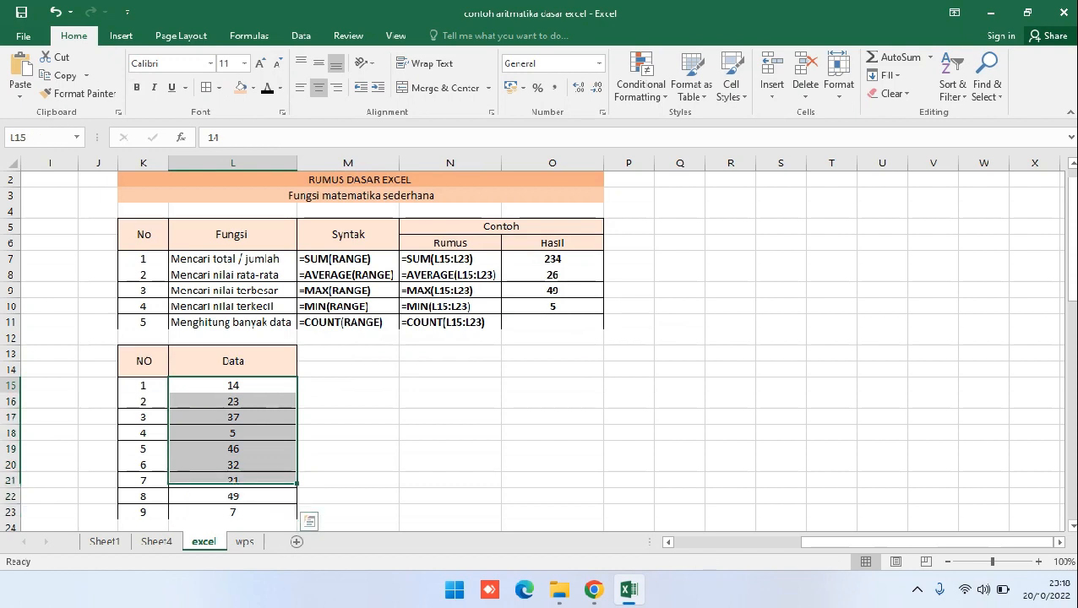
left_click_drag(233, 385, 233, 417)
left_click(232, 386)
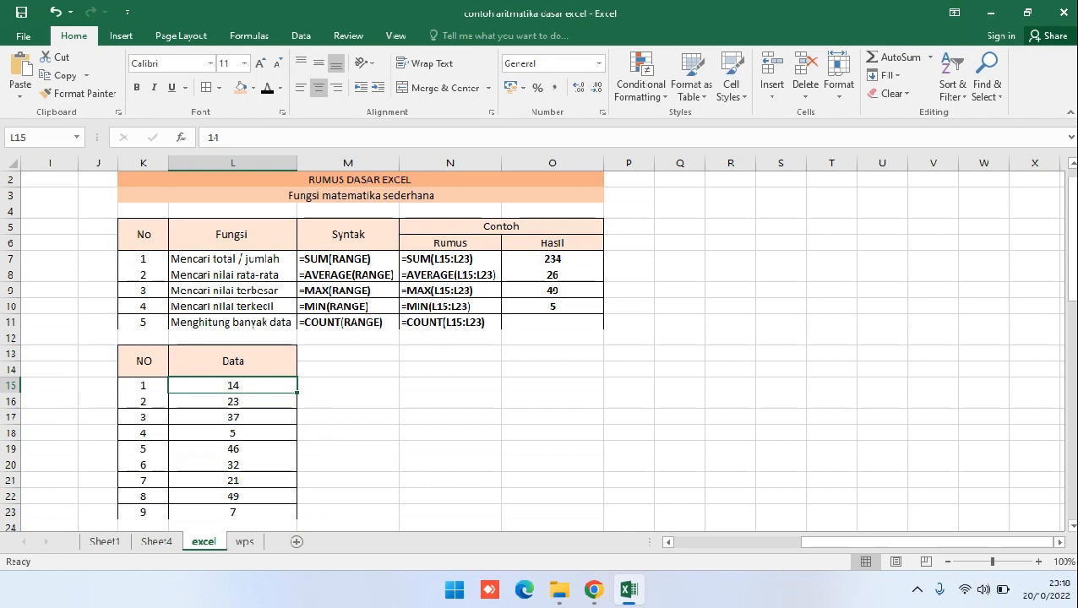
left_click(553, 322)
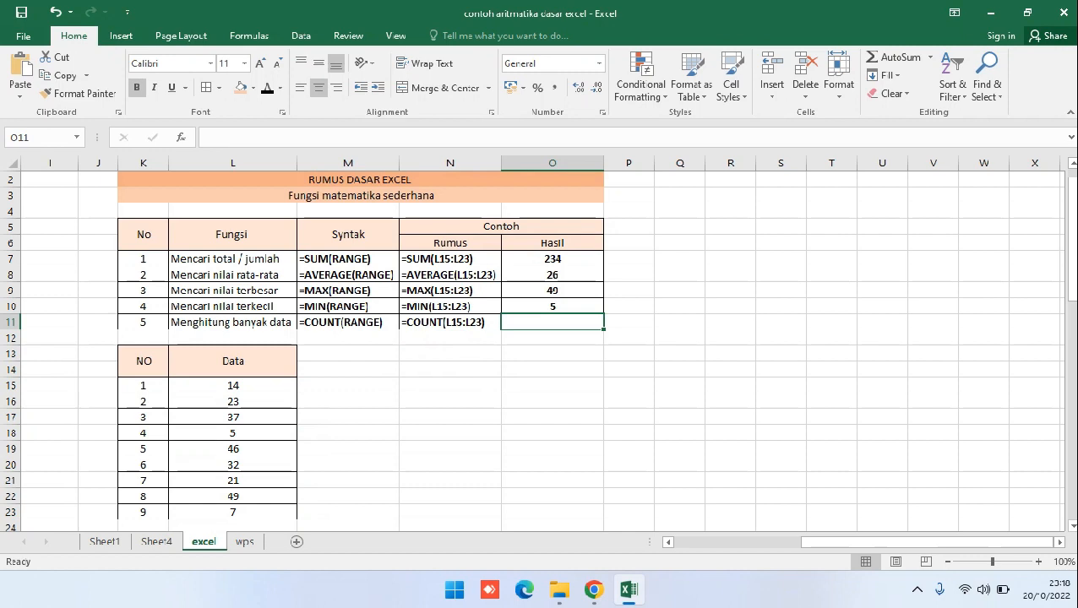
double_click(553, 322)
type("=")
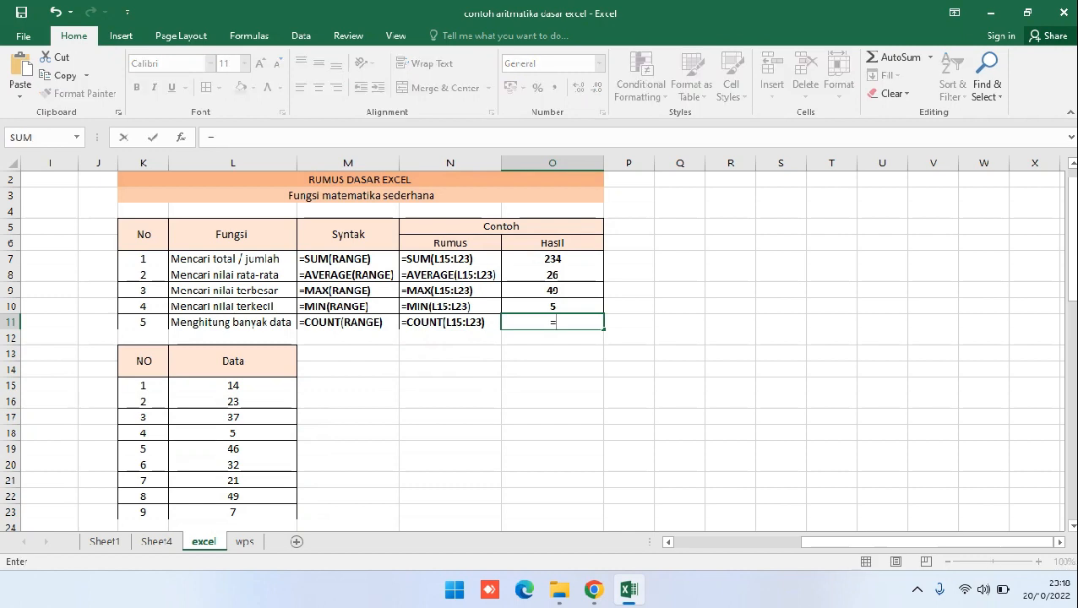
type("COUNT")
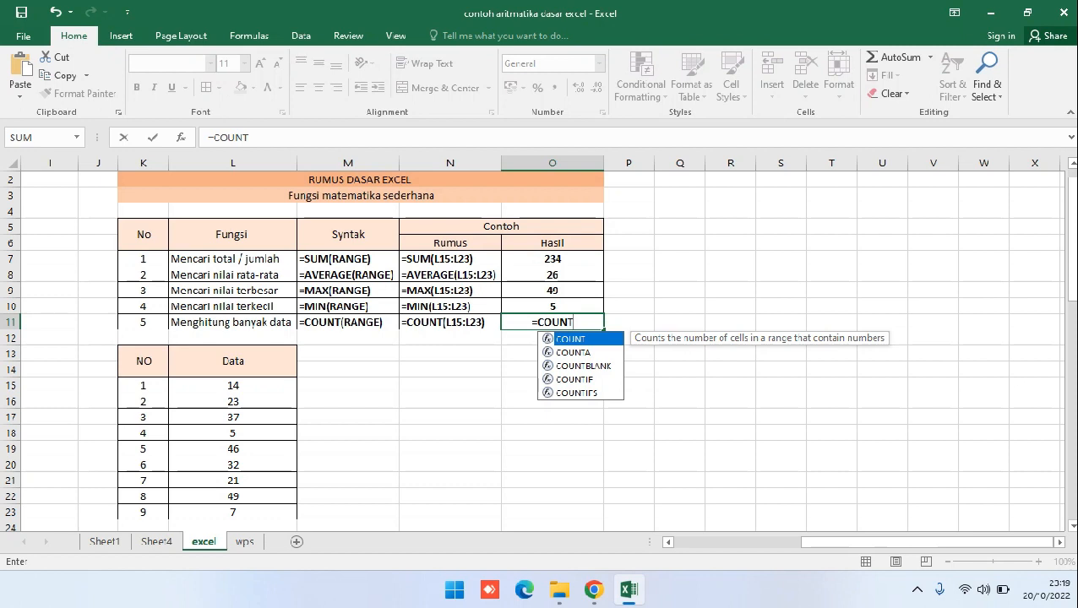
type("(")
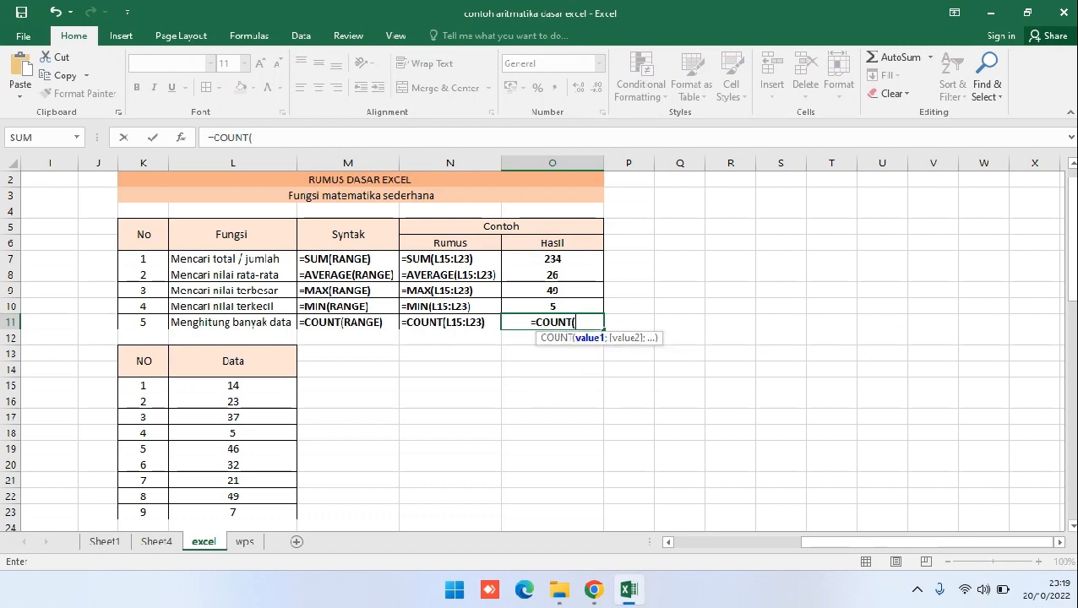
left_click_drag(220, 387, 272, 512)
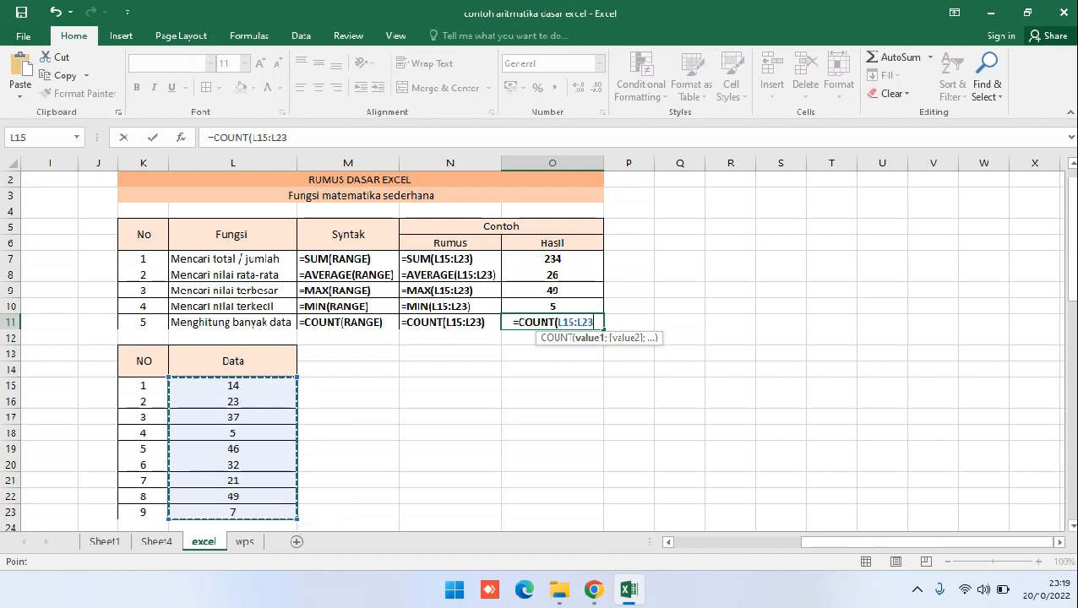
type(")")
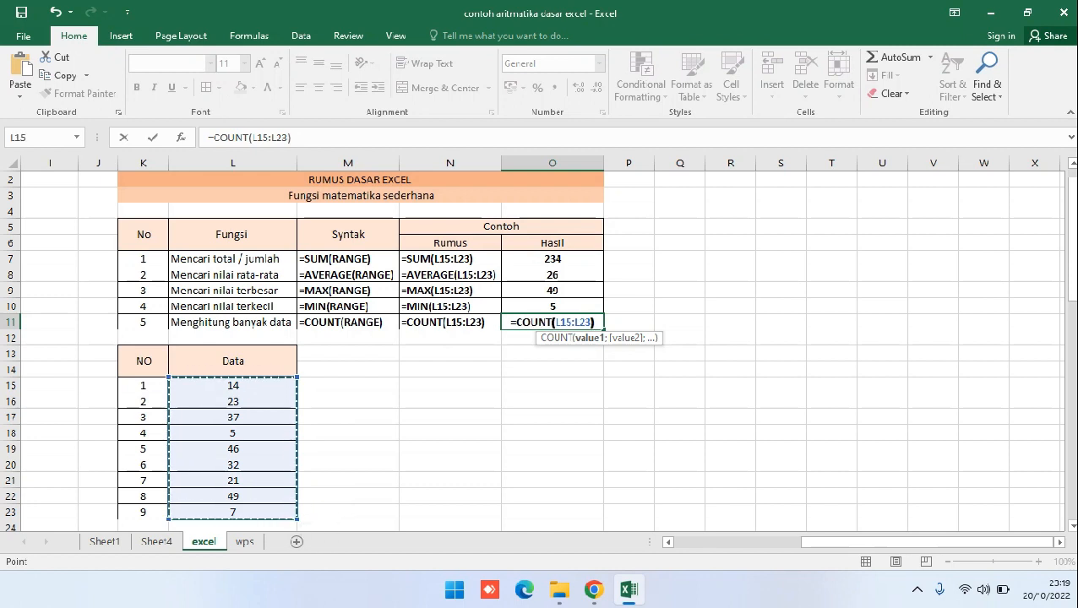
key("Return")
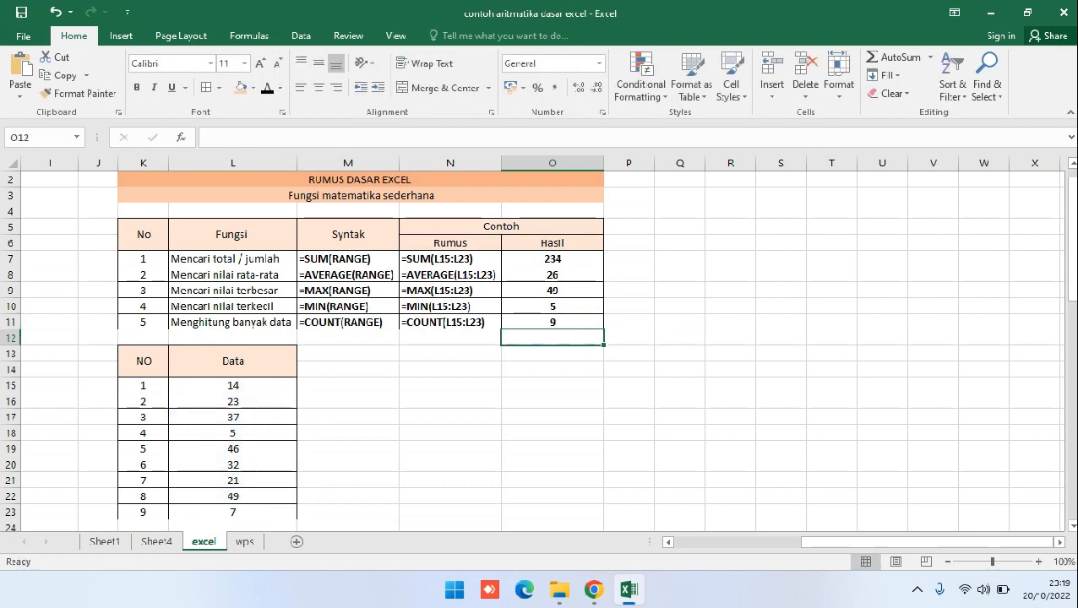
left_click(142, 386)
left_click_drag(143, 386, 143, 512)
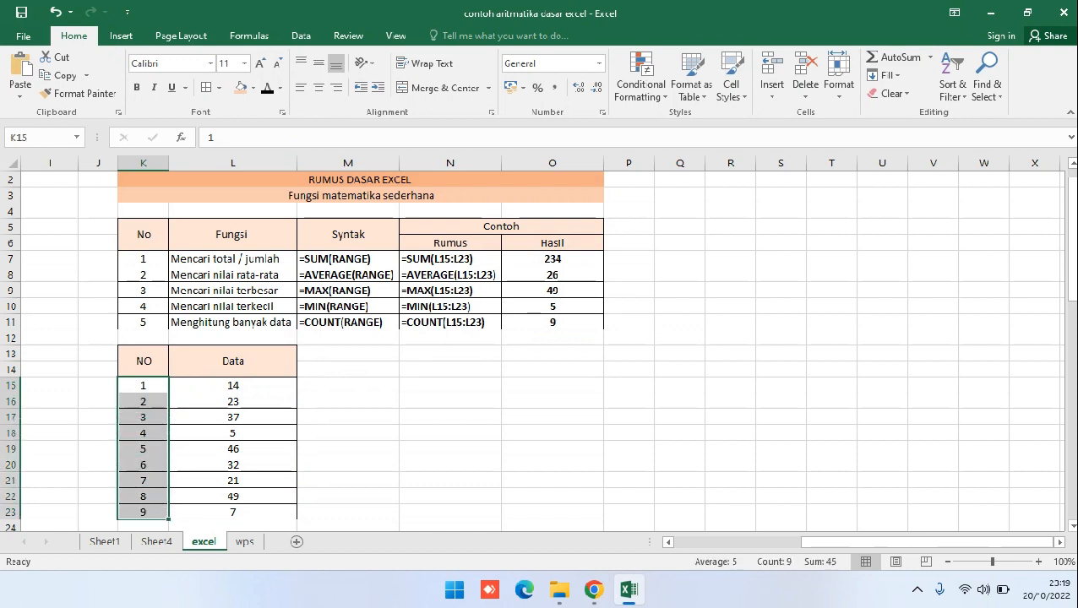
left_click(450, 416)
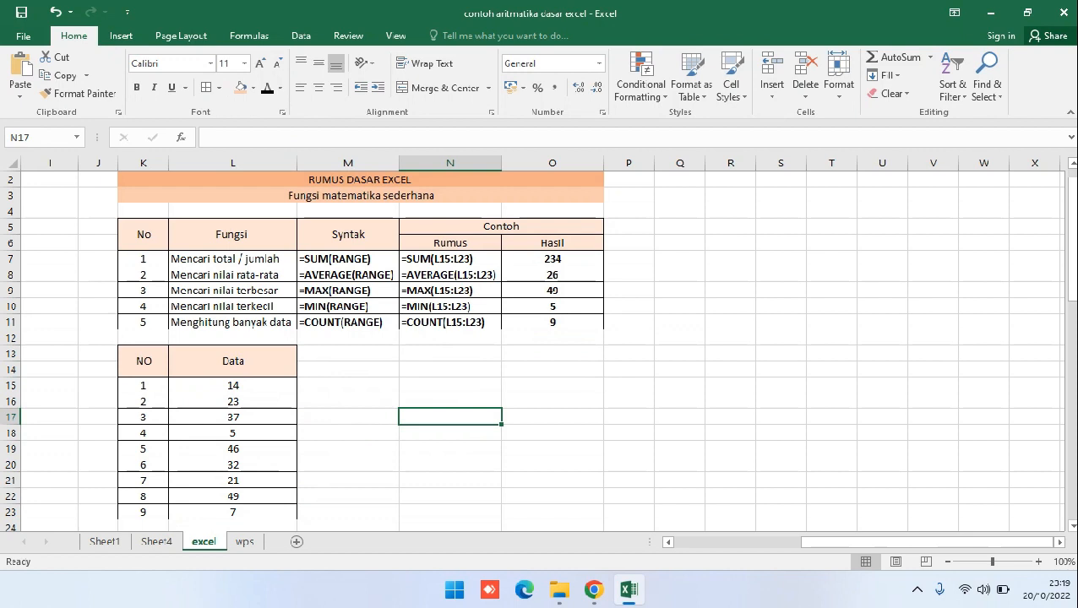
Step: Try clearing the Data values in L15 and L16 to test the formulas, and undo both deletions
left_click(232, 386)
key("Delete")
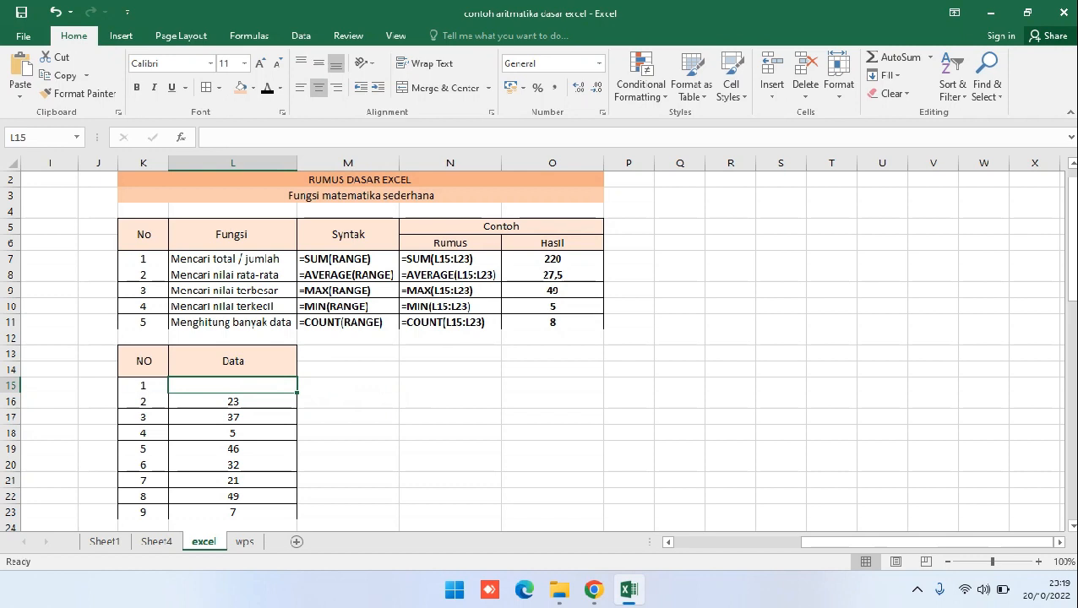
left_click(233, 401)
key("Delete")
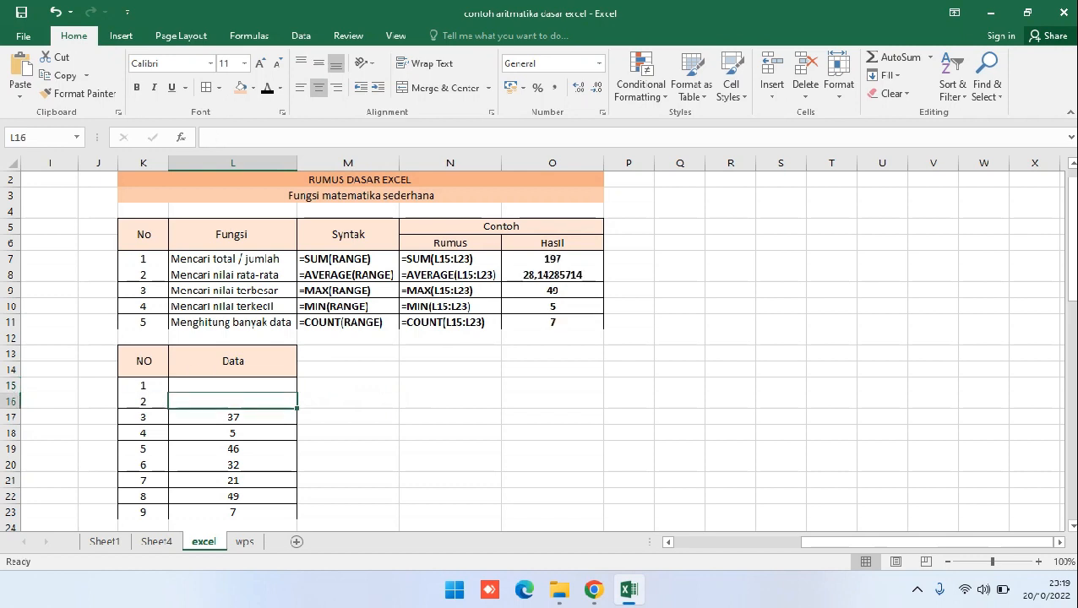
type("23")
key("ctrl+Return")
key("ctrl+z")
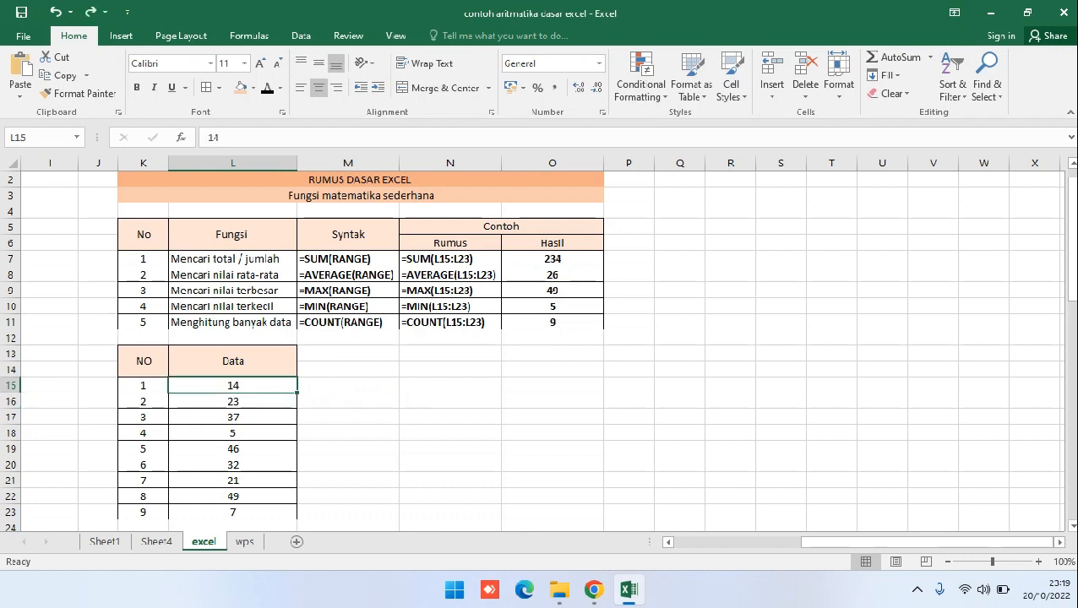
left_click(680, 370)
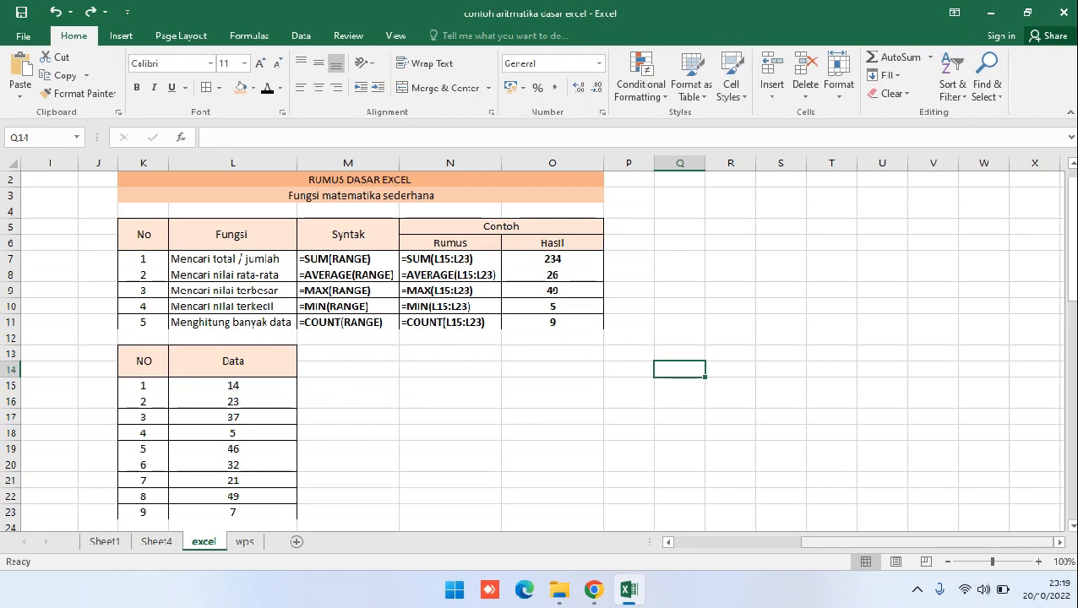
Step: Examine the LATIHAN SOAL exercise table, checking its Nilai 1 and Nilai 2 columns and their first cells C29 and D29
left_click_drag(927, 543, 800, 542)
left_click_drag(1073, 195, 1073, 216)
left_click_drag(1073, 378, 1073, 381)
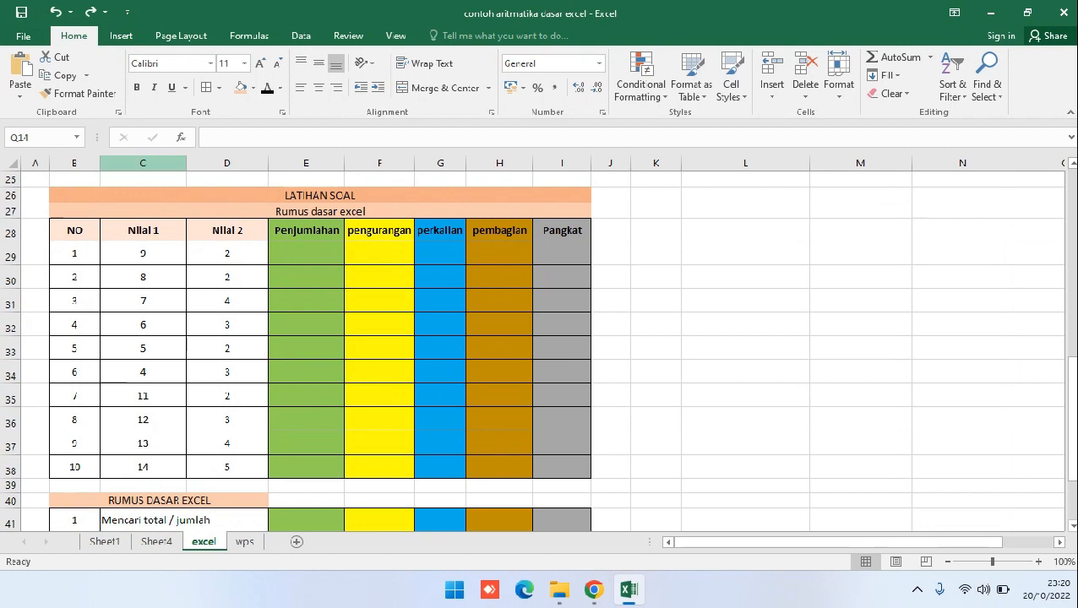
left_click(143, 163)
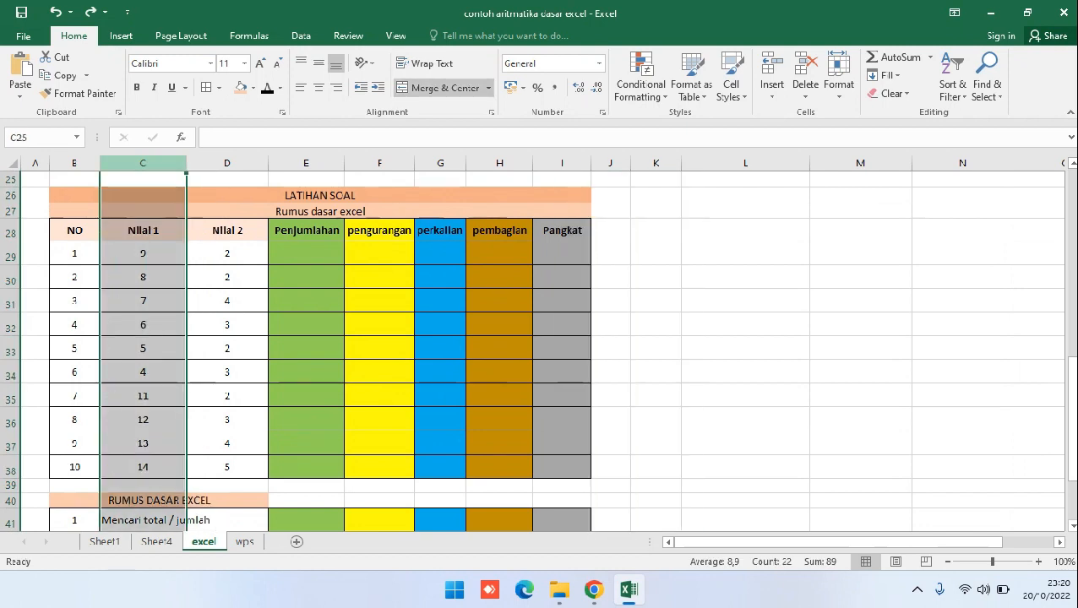
left_click(143, 253)
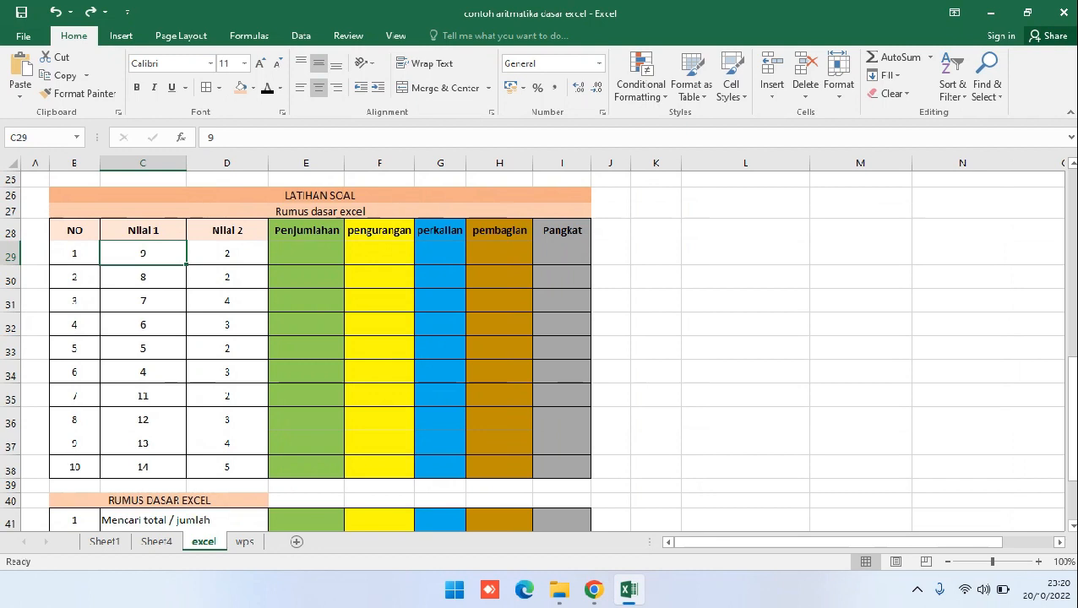
left_click(226, 163)
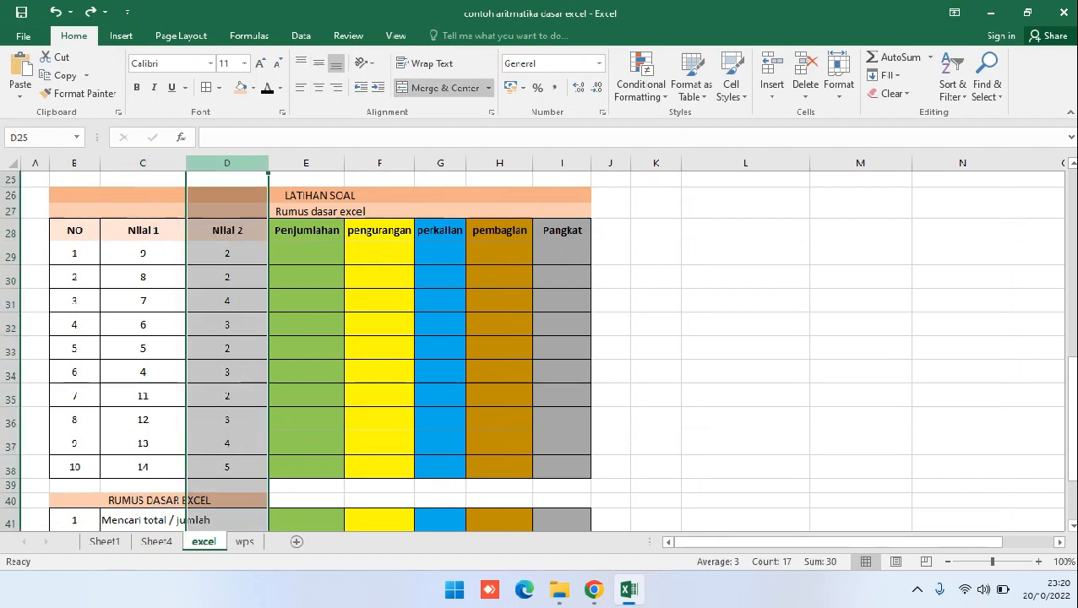
left_click(226, 253)
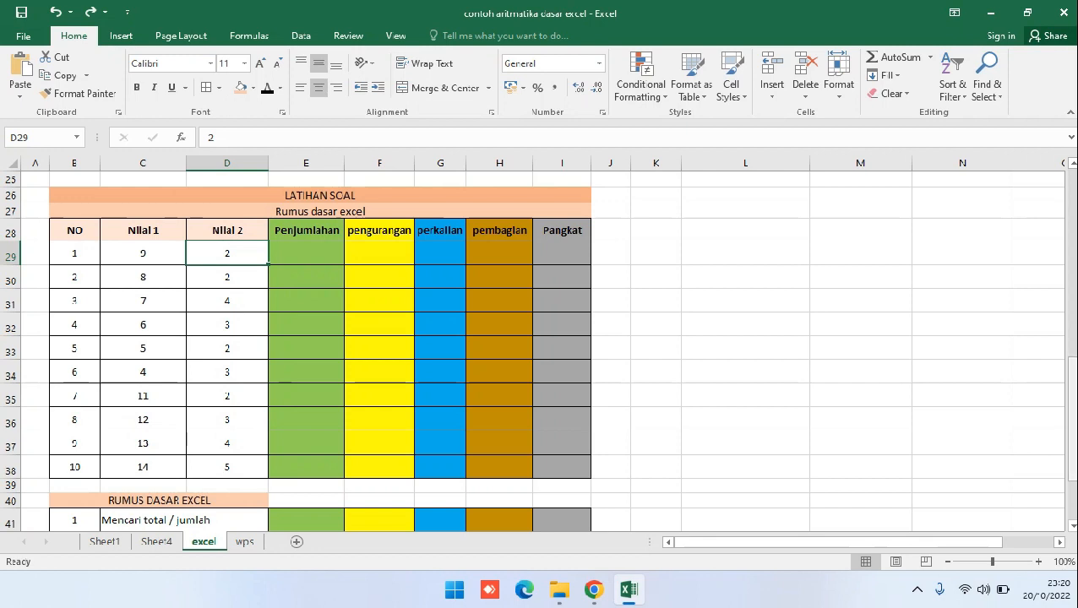
left_click(948, 562)
left_click_drag(1071, 387, 1071, 392)
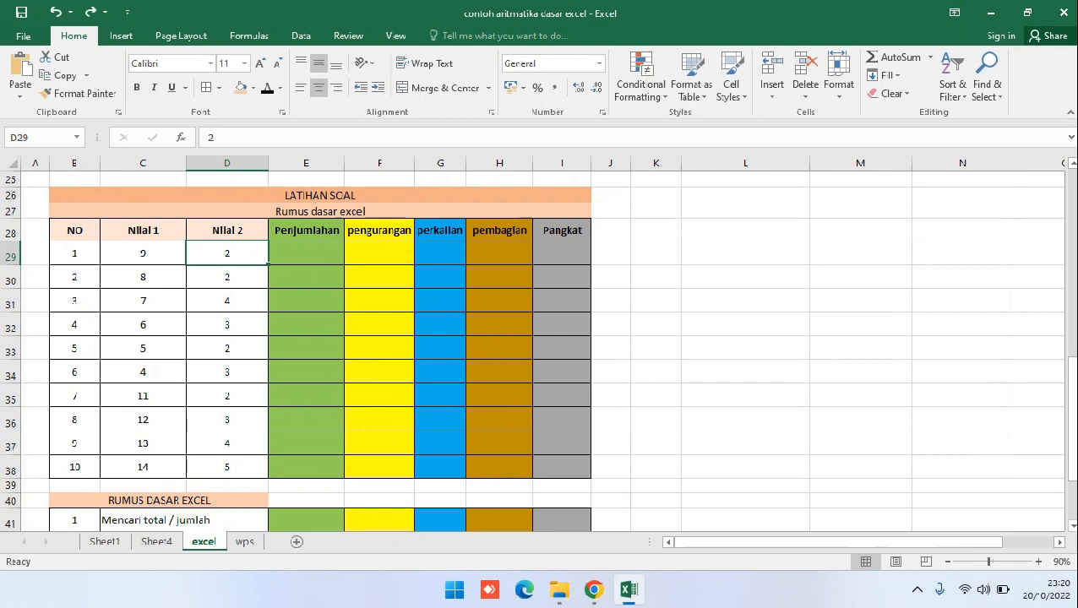
Step: Enter =C29+D29 in the Penjumlahan cell E29 to add Nilai 1 and Nilai 2 of the first row
left_click(305, 254)
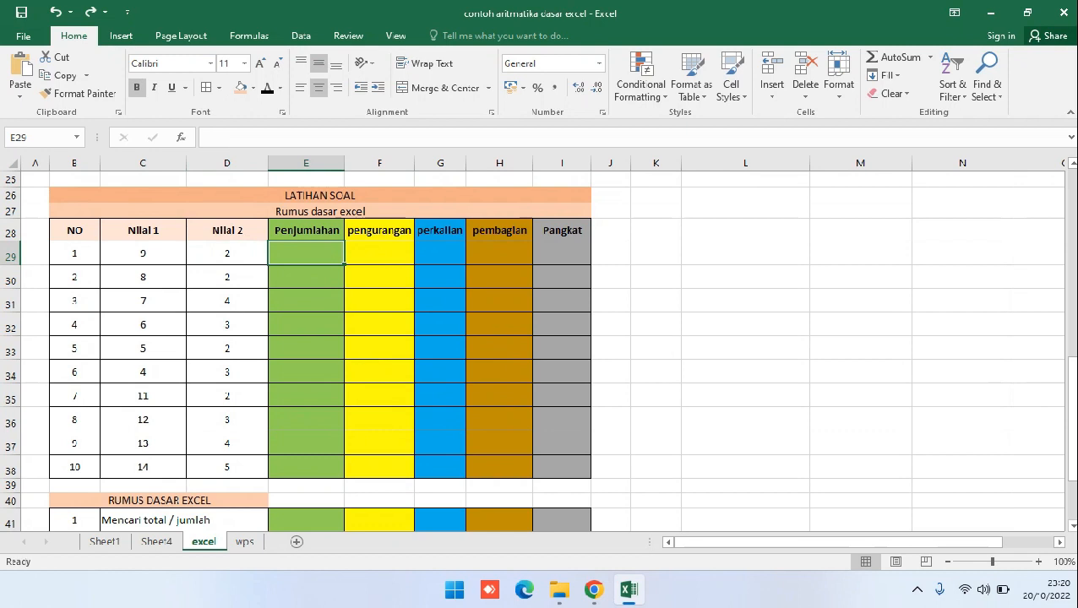
type("=")
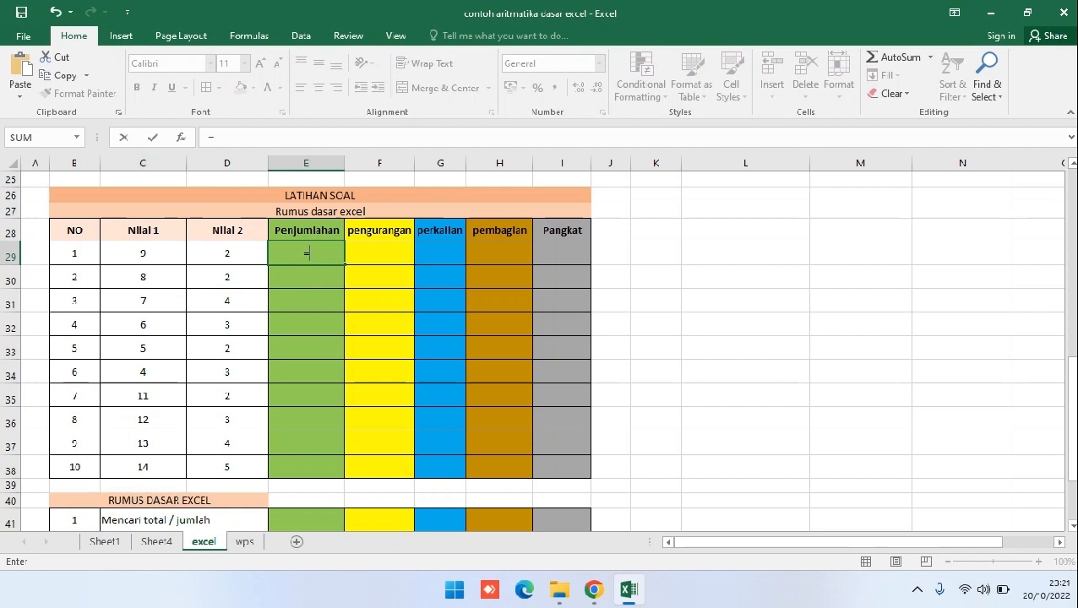
left_click(143, 254)
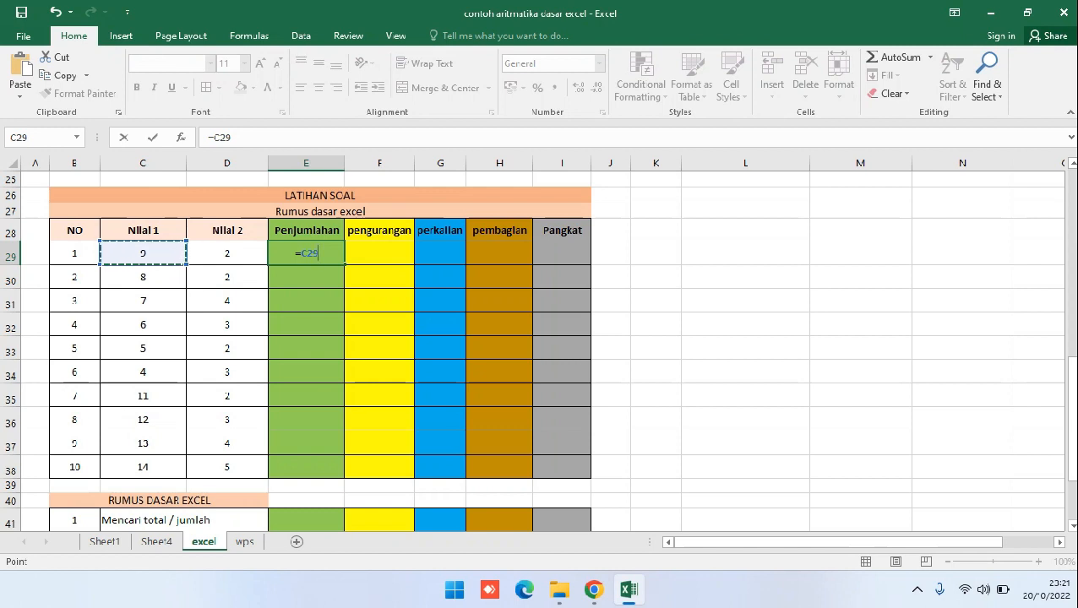
type("+")
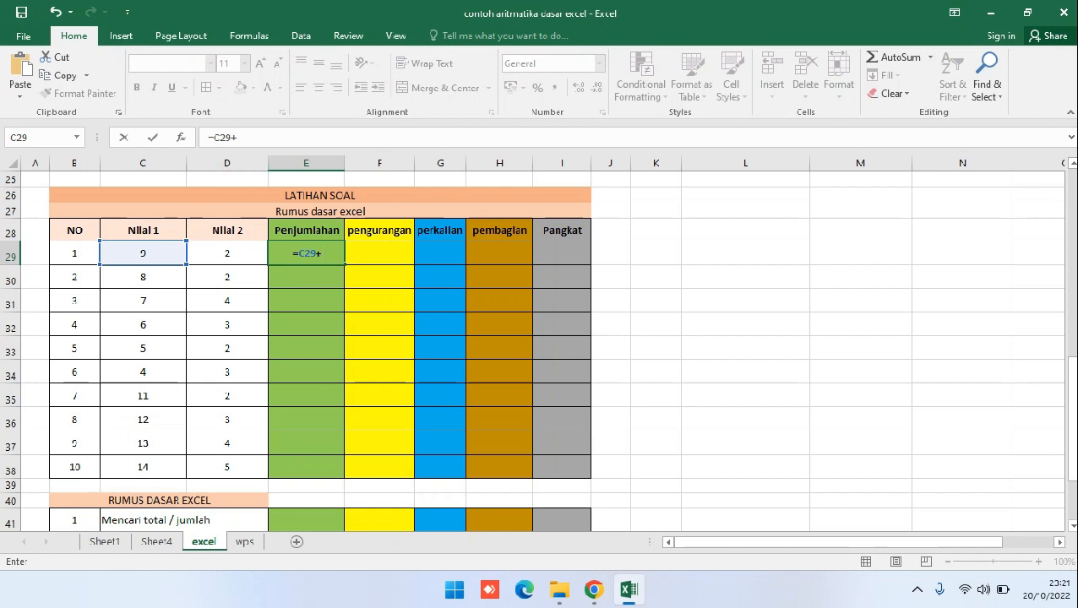
left_click(226, 253)
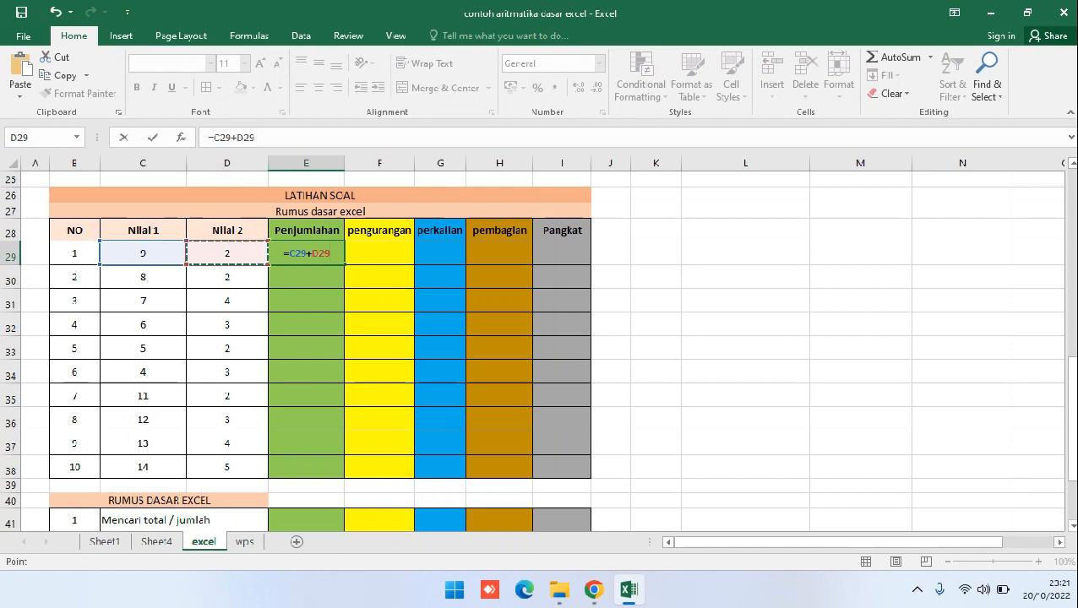
key("Return")
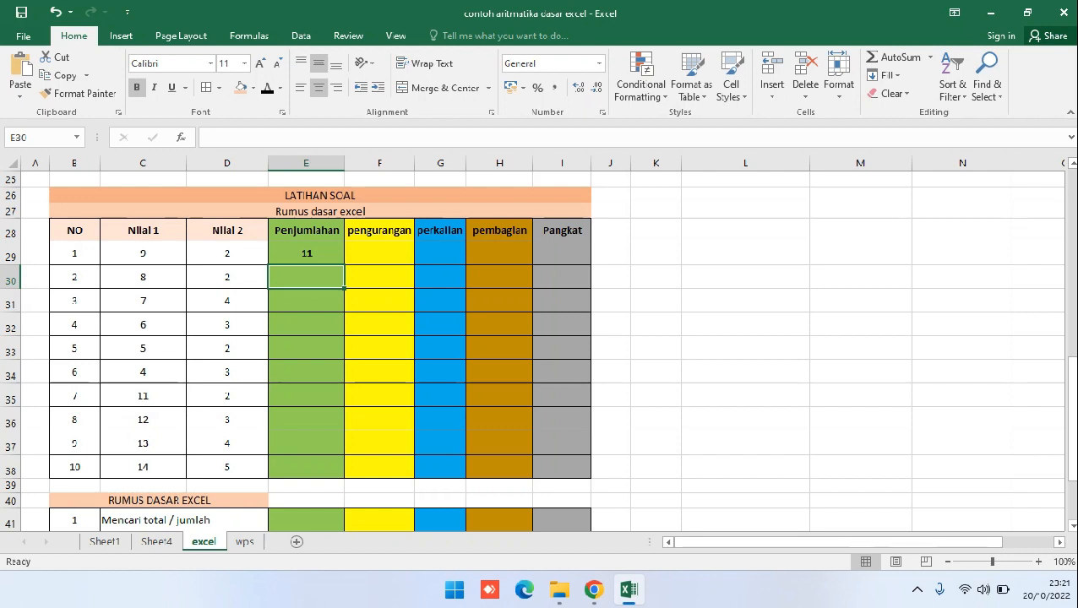
key("Down")
key("Down")
key("Down")
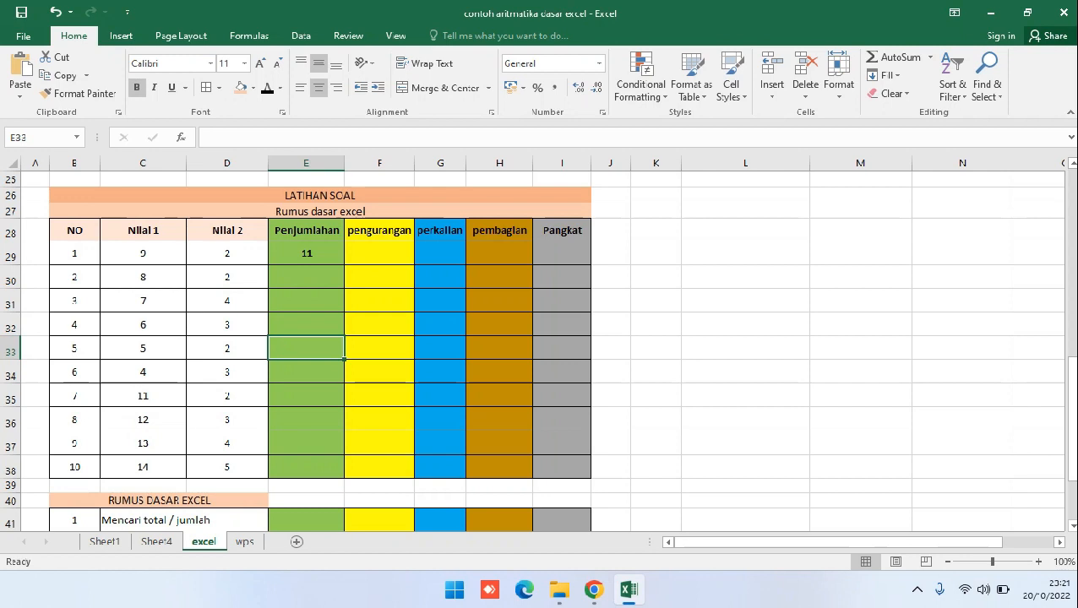
Step: Copy the Penjumlahan formula from E29 down through E38 for all ten rows
key("Up")
key("Up")
key("Up")
key("Up")
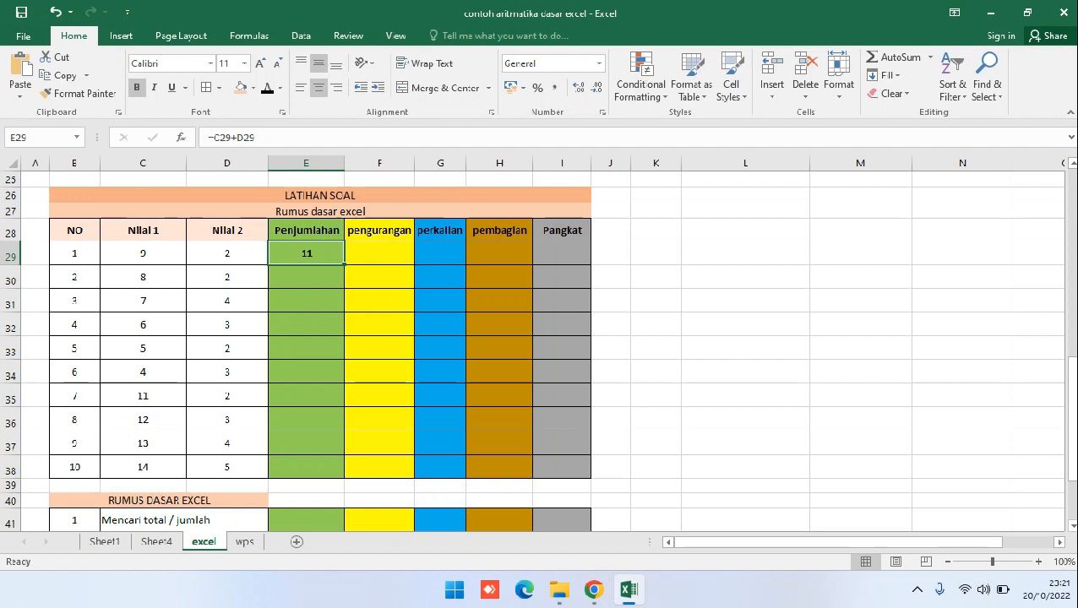
left_click_drag(344, 265, 343, 476)
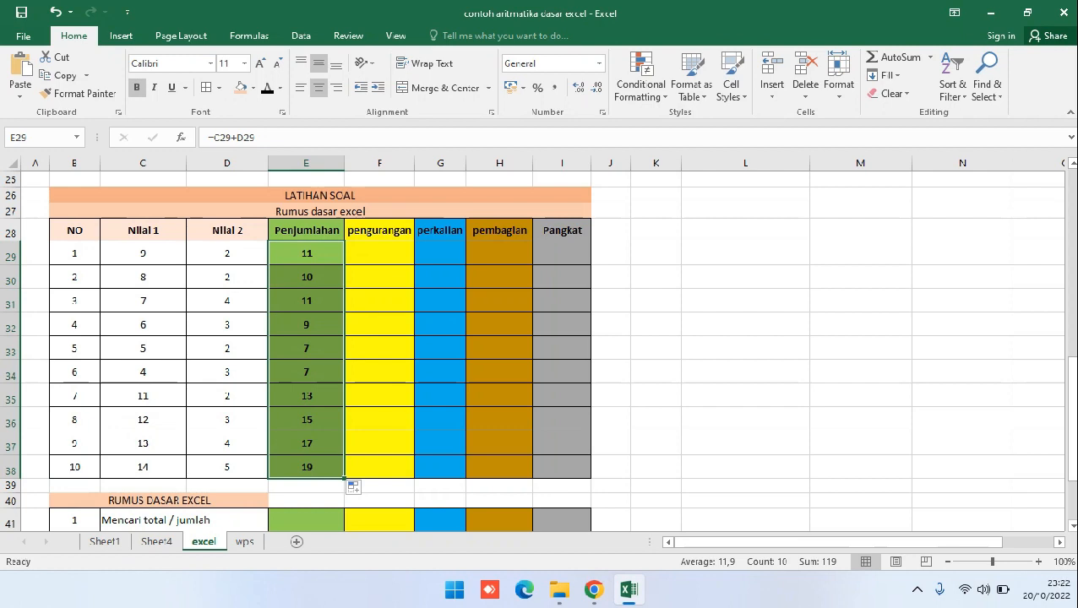
Step: Check the copied Penjumlahan formulas cell by cell from E29 to E38 for their row references
left_click(306, 326)
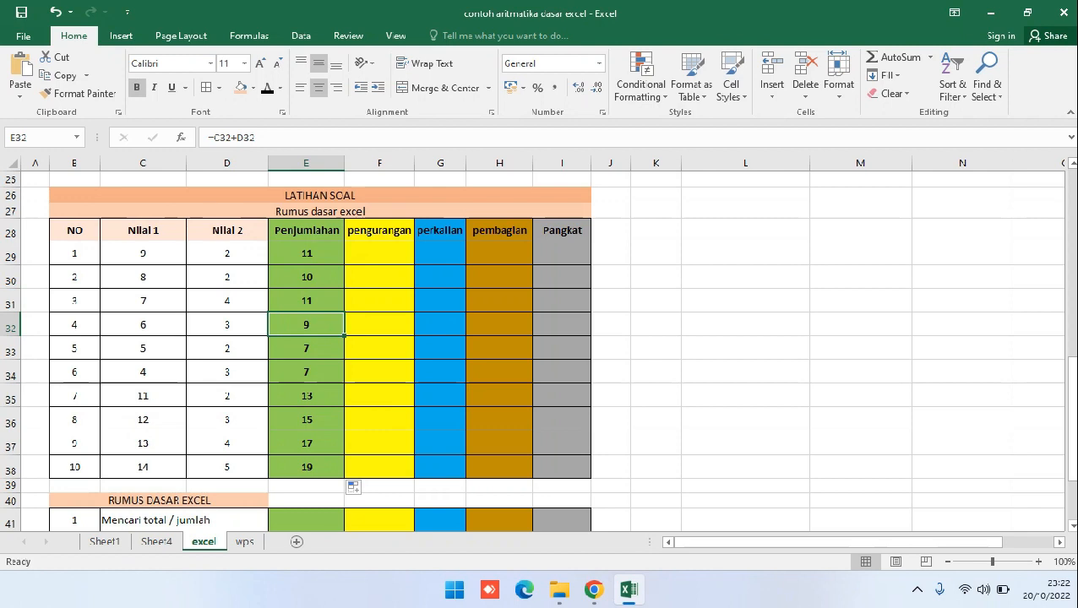
key("Up")
key("Up")
key("Up")
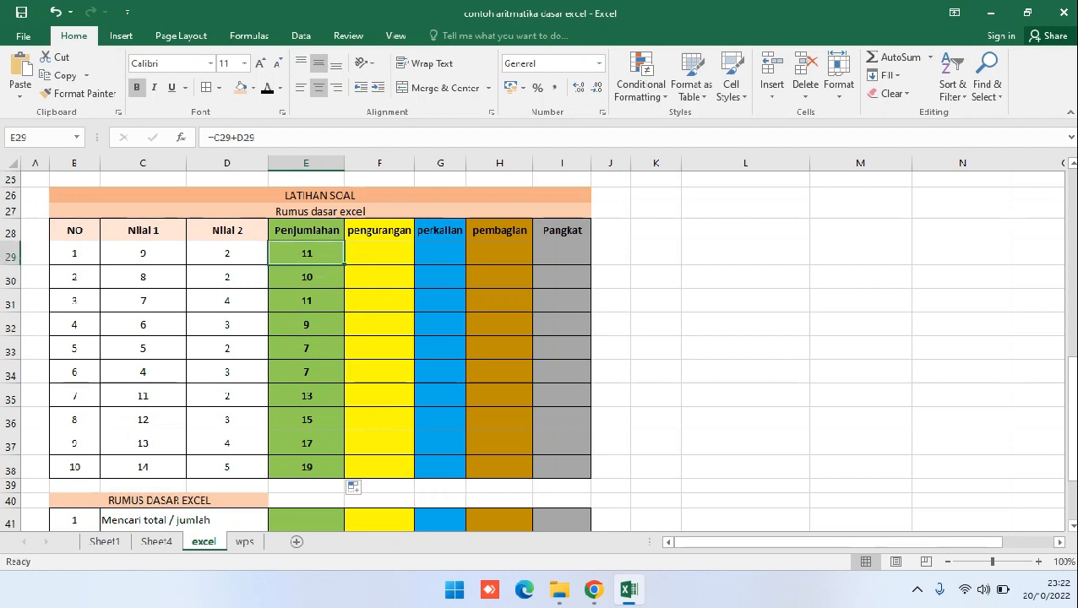
key("Down")
key("Down")
key("Down")
key("Down")
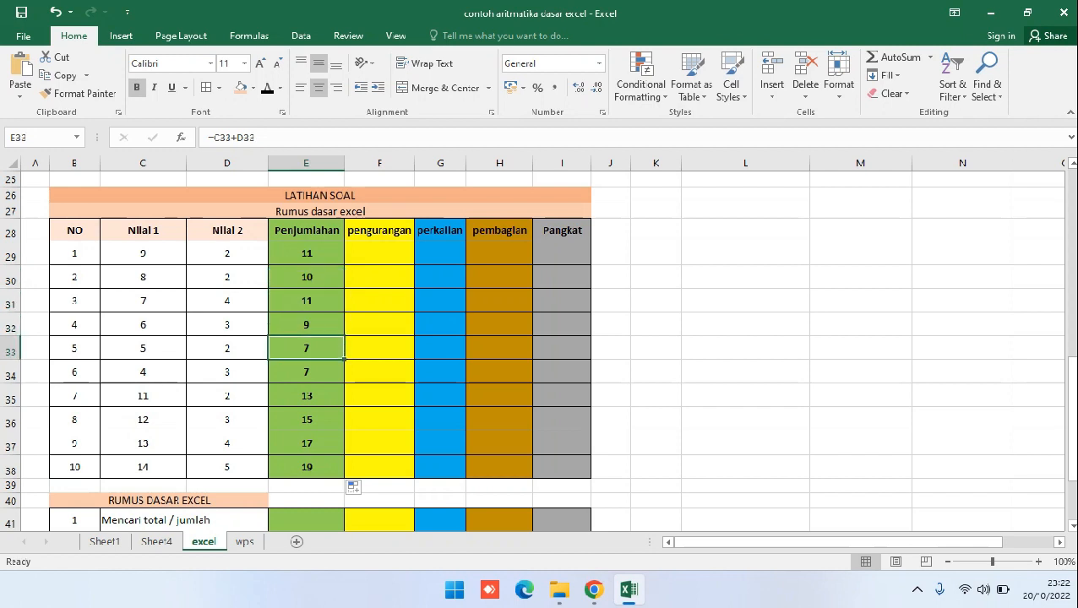
key("Down")
key("Down")
key("Down")
key("Down")
key("Down")
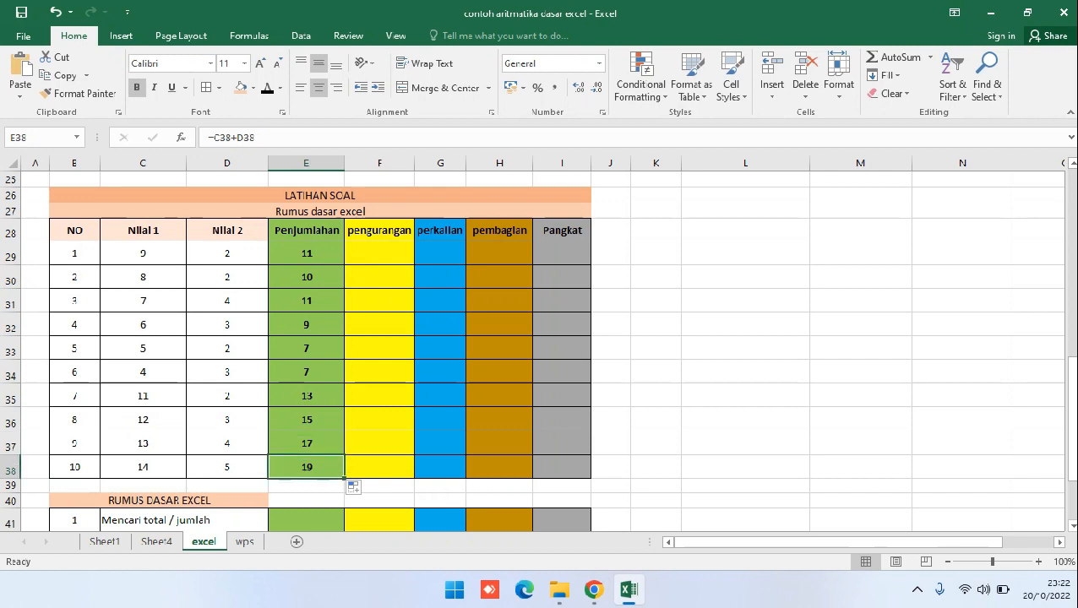
Step: Enter =C29-D29 in the pengurangan cell F29 and fill the formula down through F38
left_click(380, 253)
type("=")
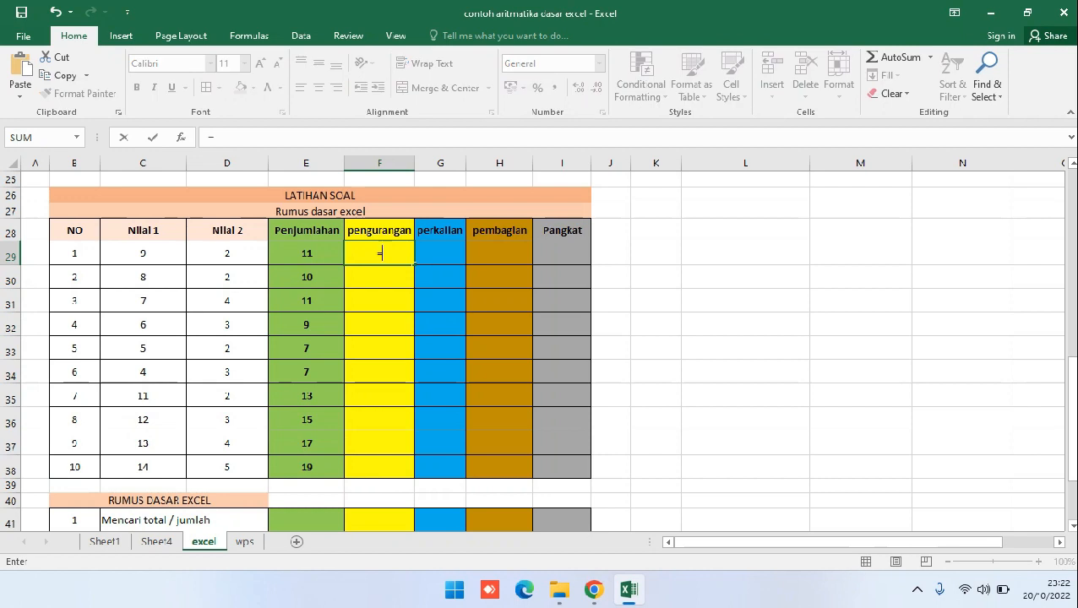
left_click(143, 253)
type("-")
left_click(226, 254)
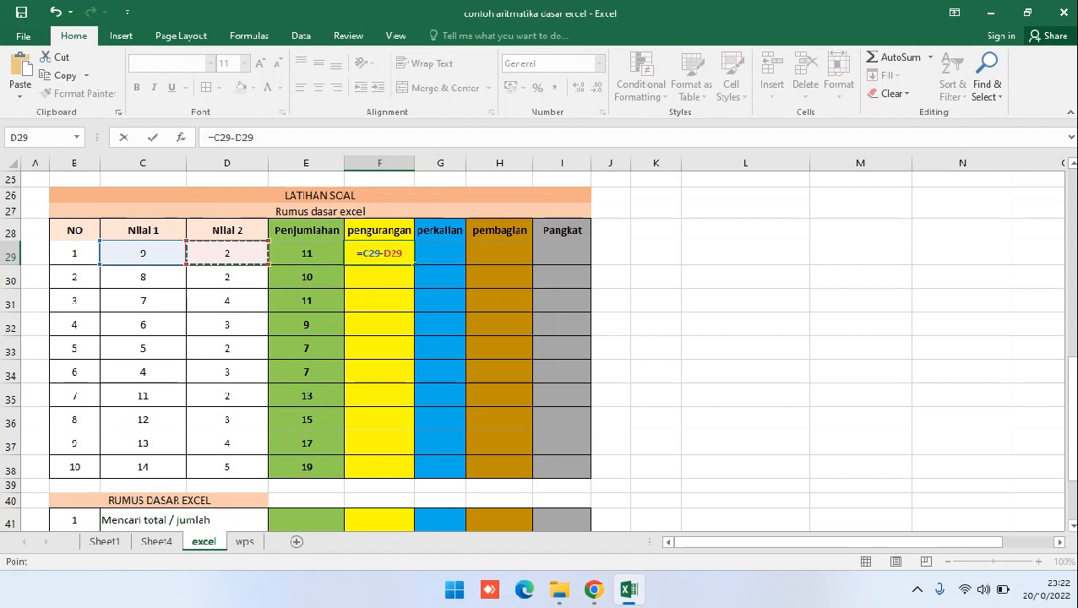
key("Return")
left_click(379, 254)
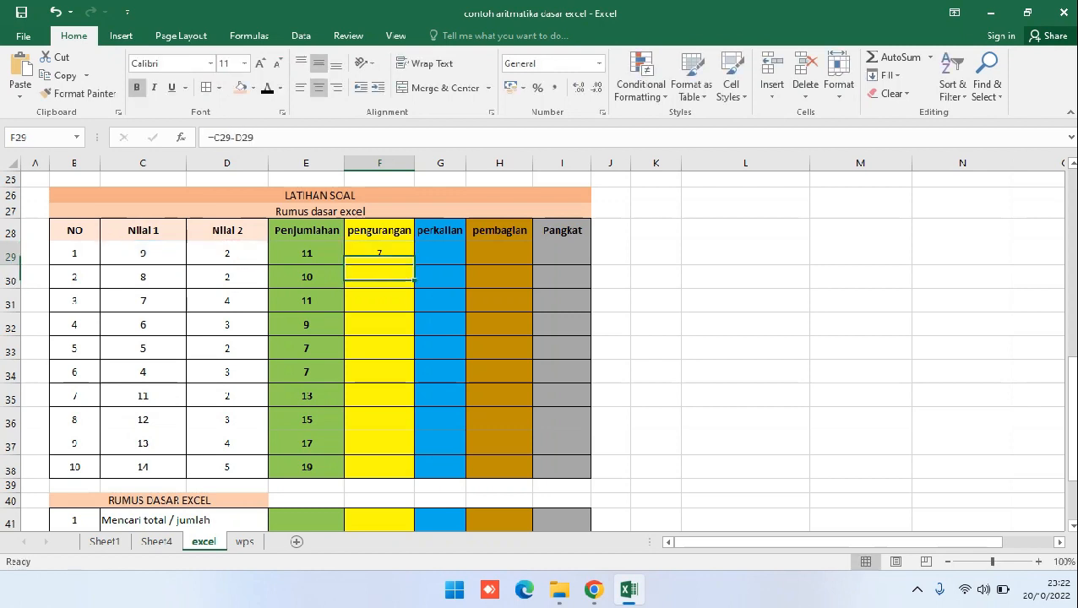
left_click_drag(414, 264, 414, 479)
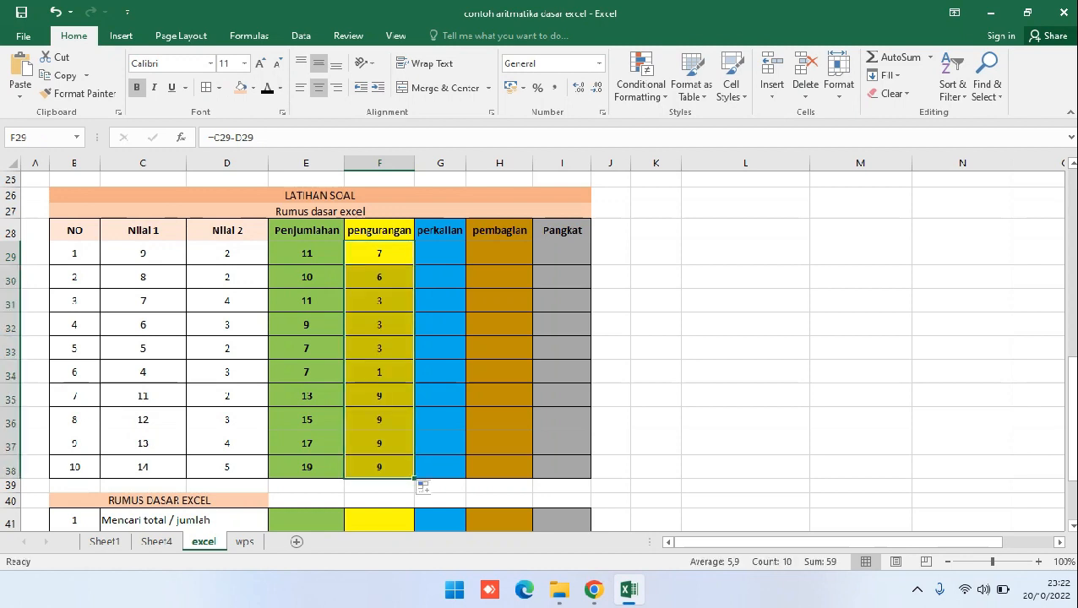
Step: Enter =C29*D29 in the perkalian cell G29 and fill the formula down through G38
left_click(440, 253)
type("=")
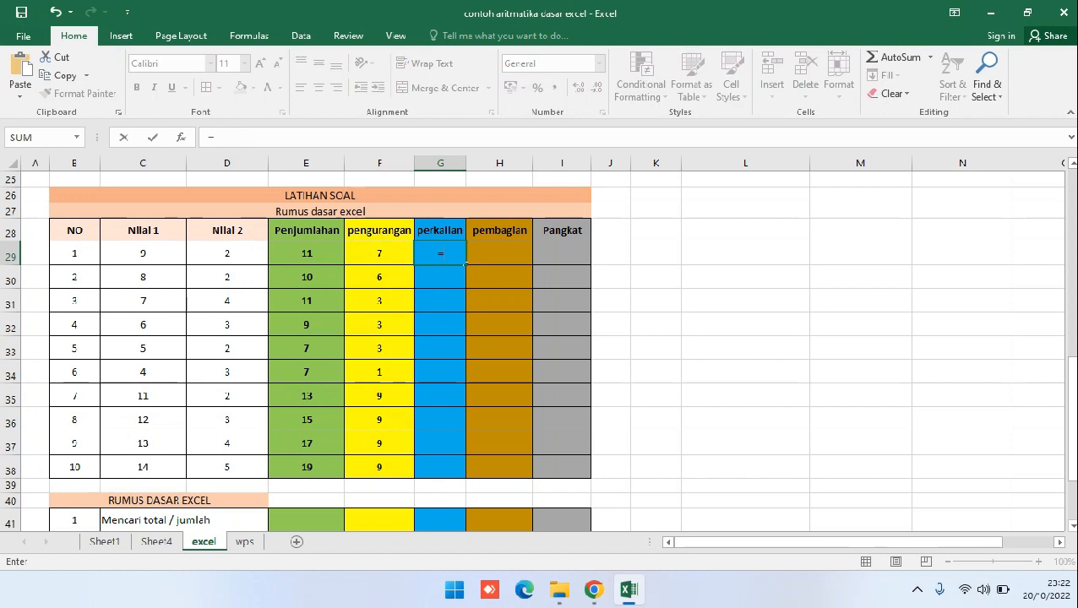
left_click(142, 254)
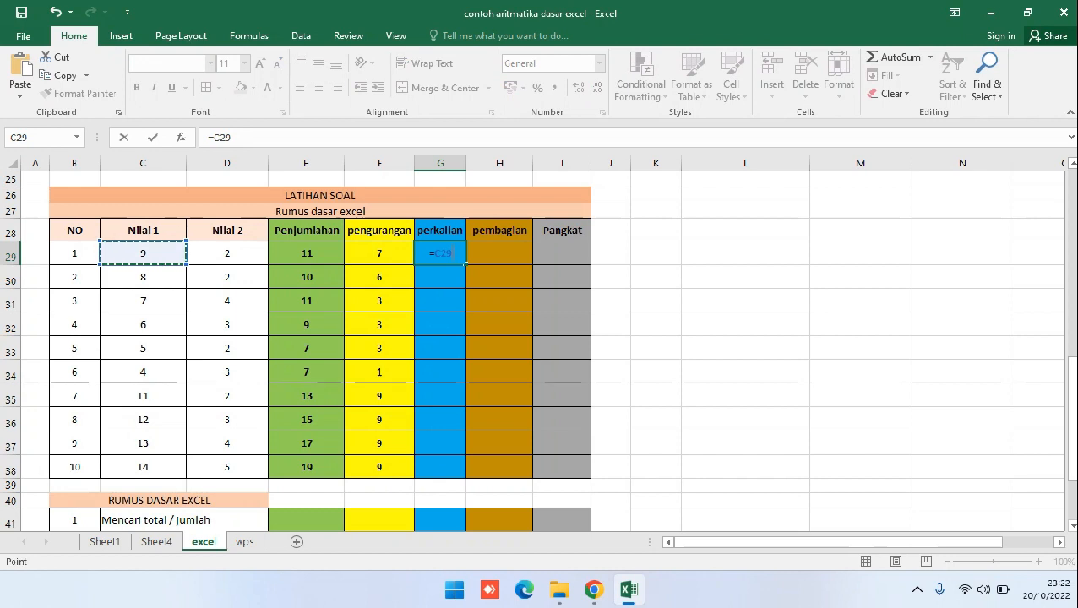
type("*")
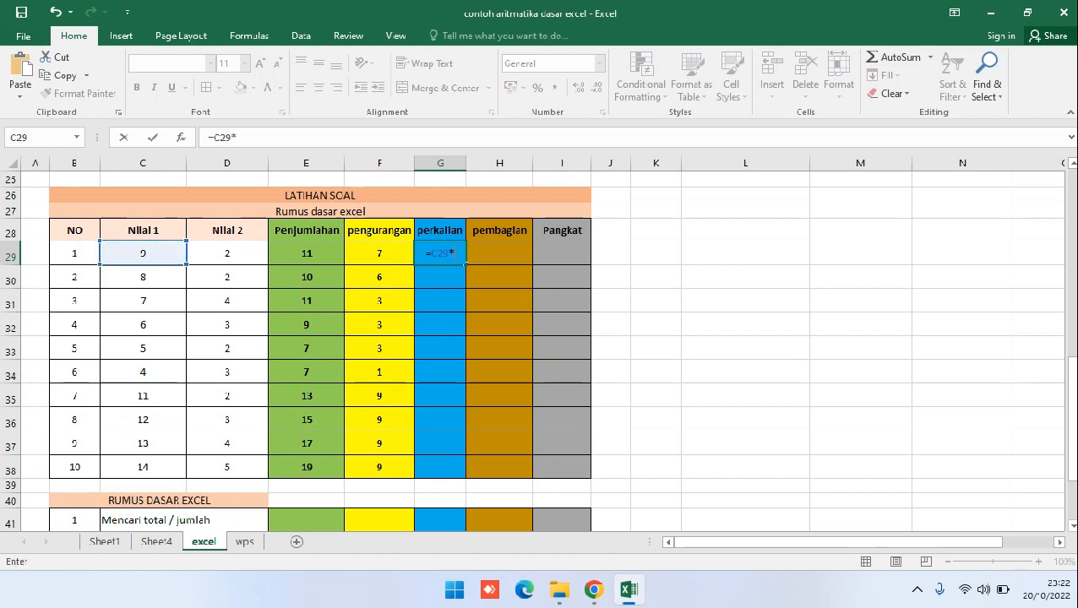
left_click(227, 253)
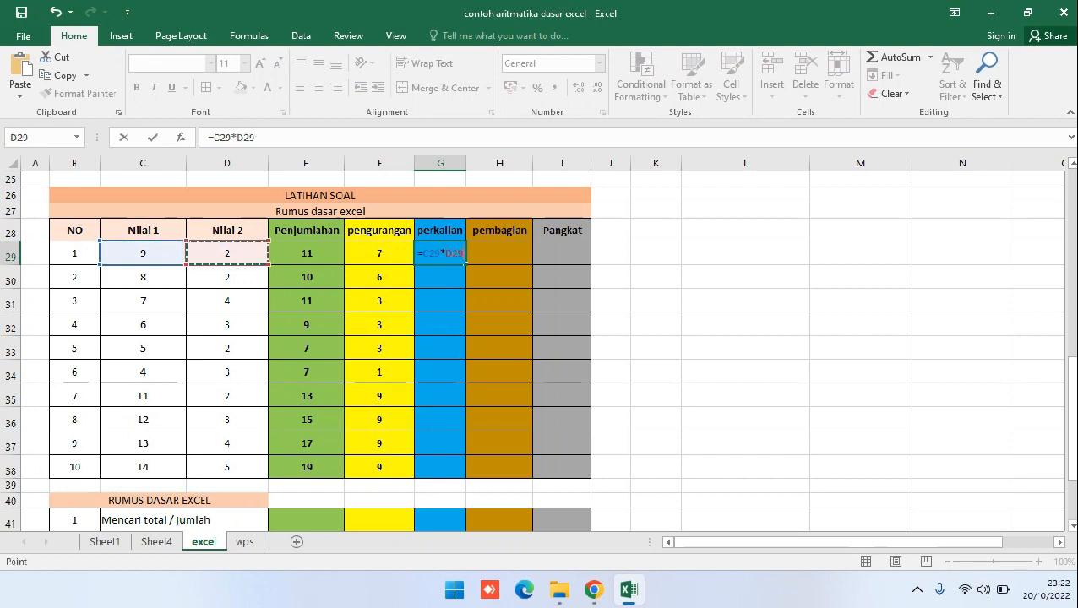
key("Return")
left_click(440, 254)
left_click_drag(465, 265, 465, 478)
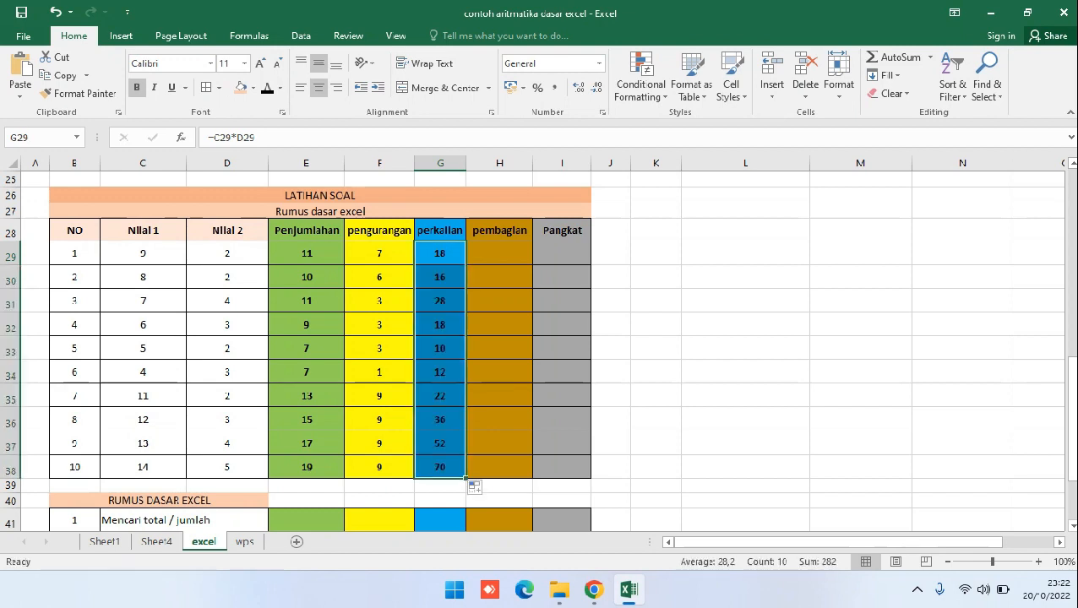
Step: Enter =C29/D29 in the pembagian cell H29 and fill the formula down through H38
left_click(499, 253)
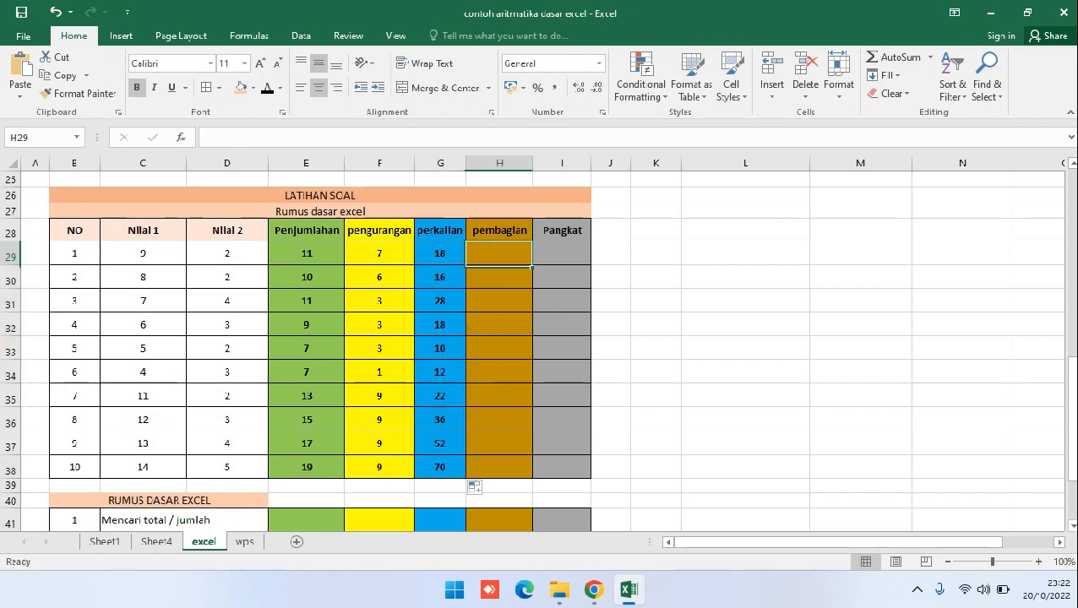
type("=")
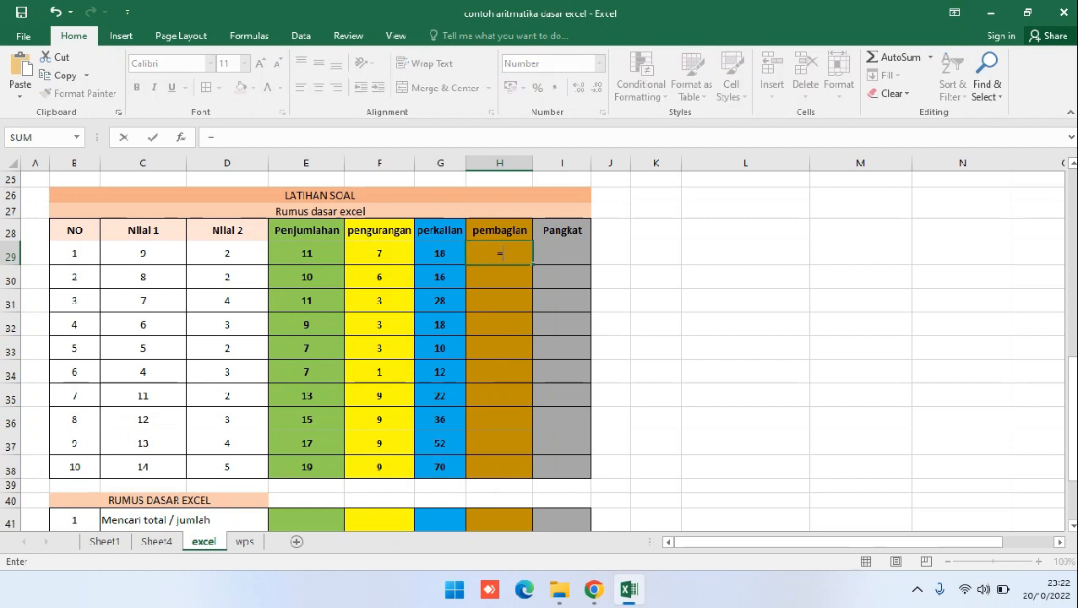
left_click(143, 254)
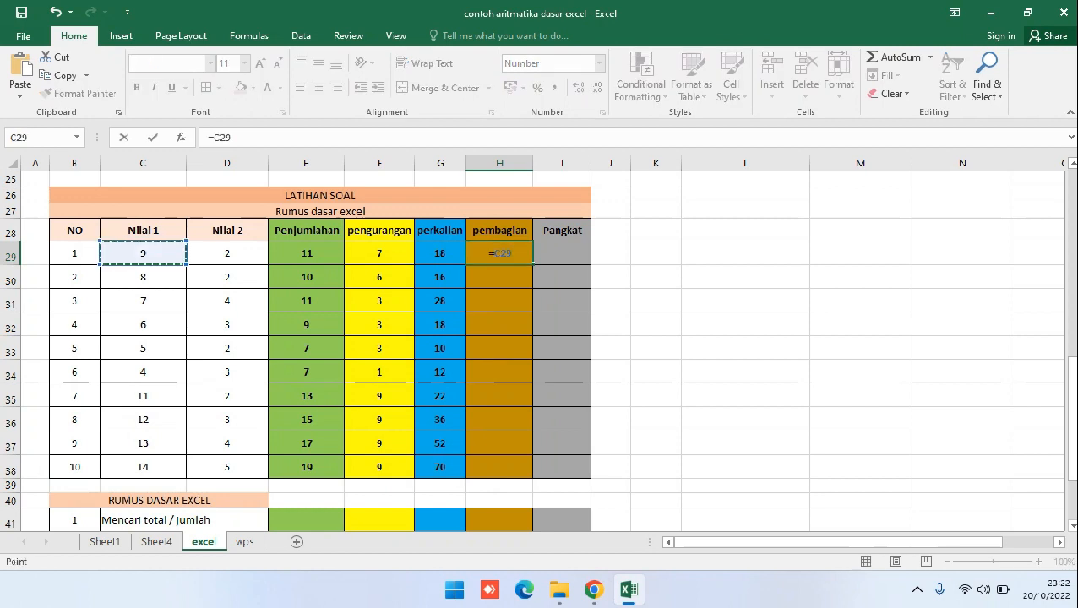
type("/")
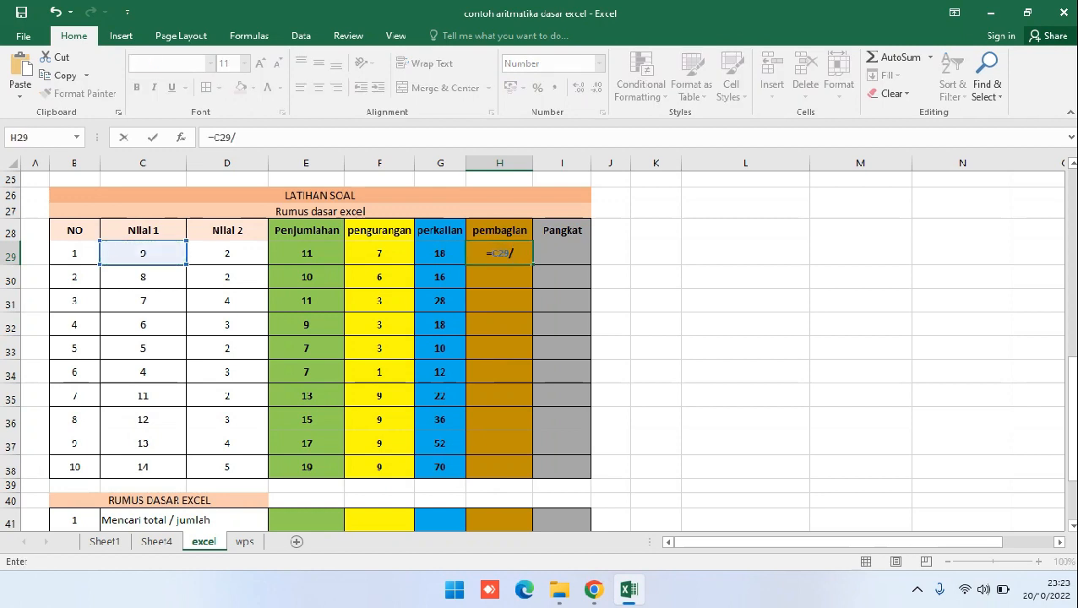
left_click(227, 253)
key("Return")
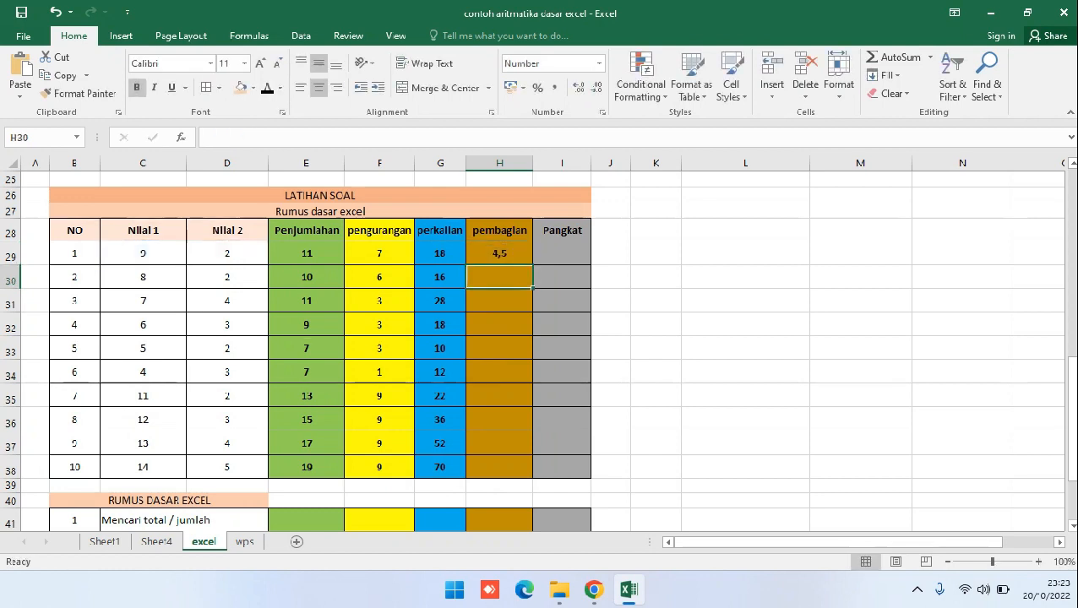
left_click(499, 254)
left_click_drag(533, 265, 534, 478)
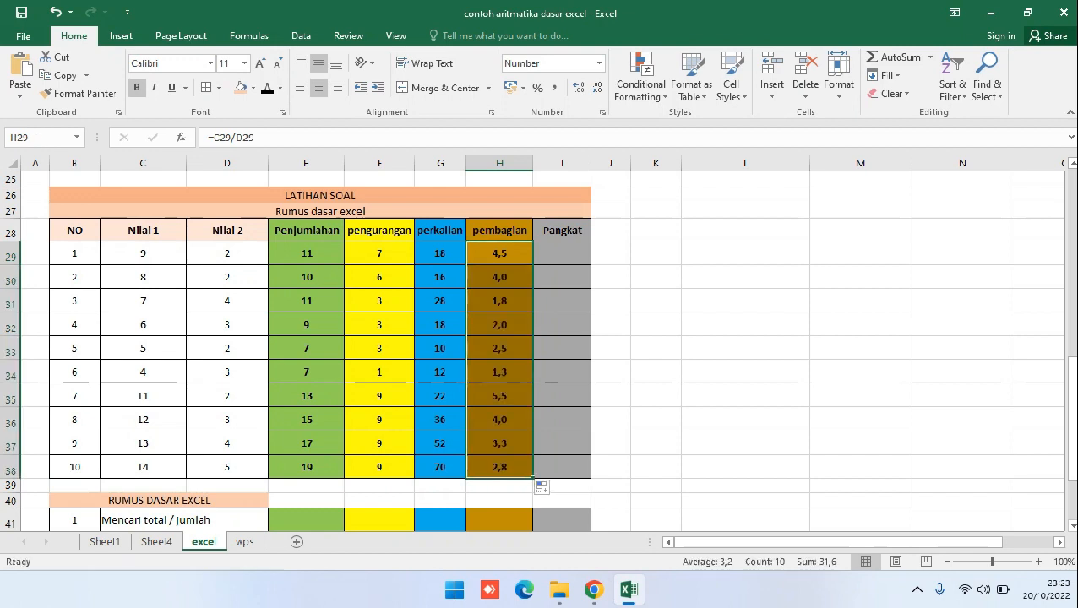
Step: Enter =C29^D29 in the Pangkat cell I29 and fill the formula down through I38
left_click(562, 254)
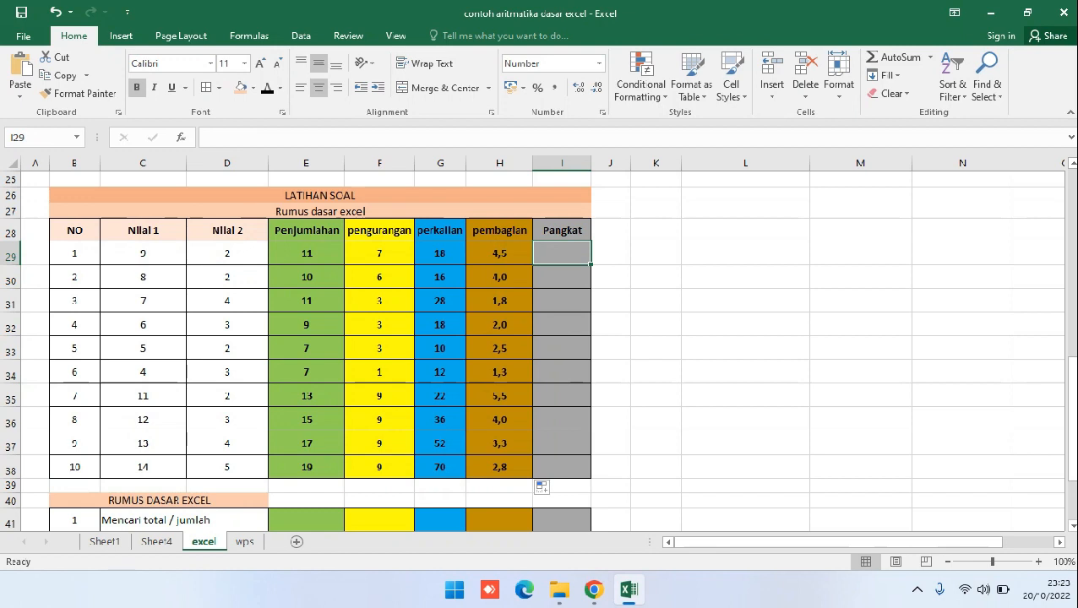
type("=")
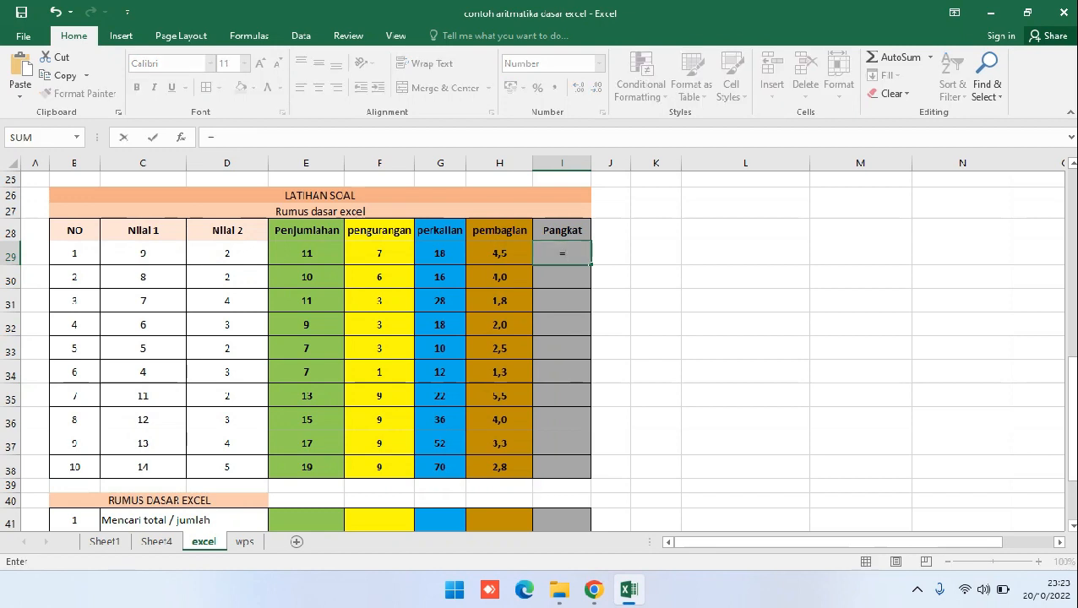
left_click(142, 254)
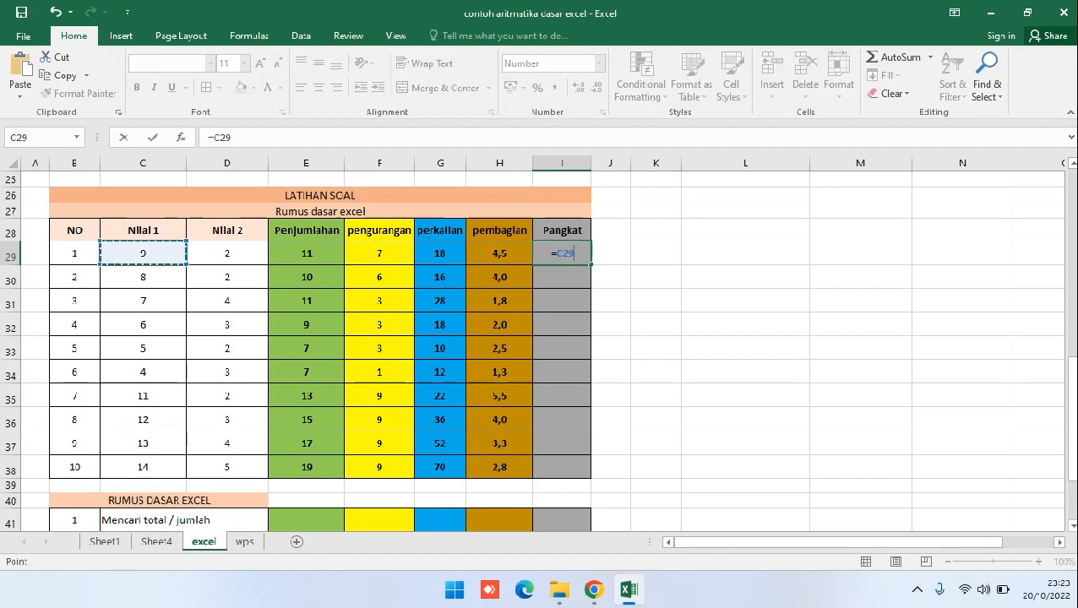
type("^")
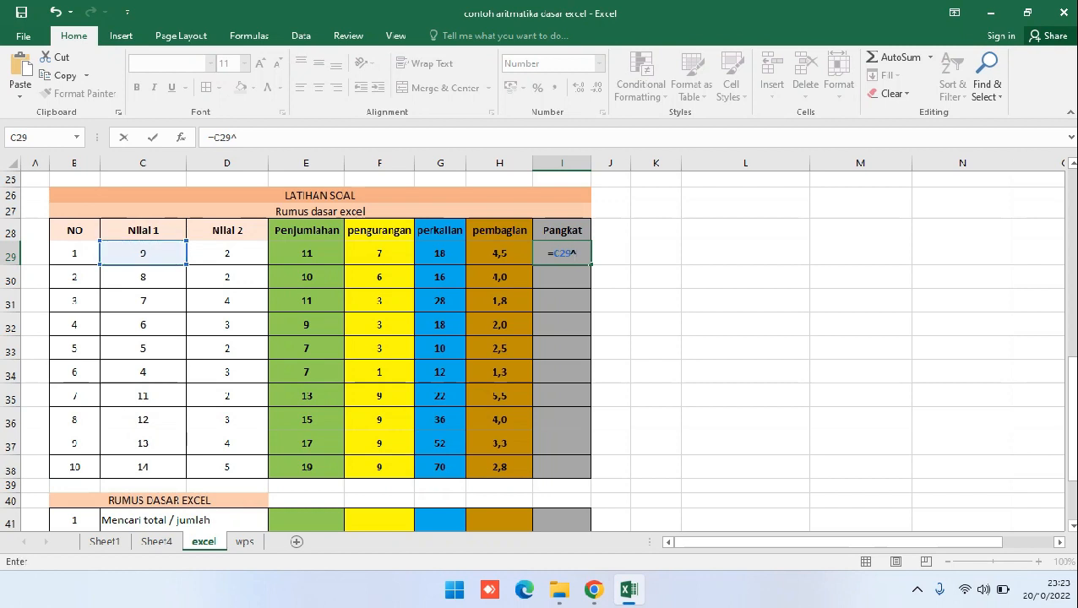
left_click(227, 253)
key("Return")
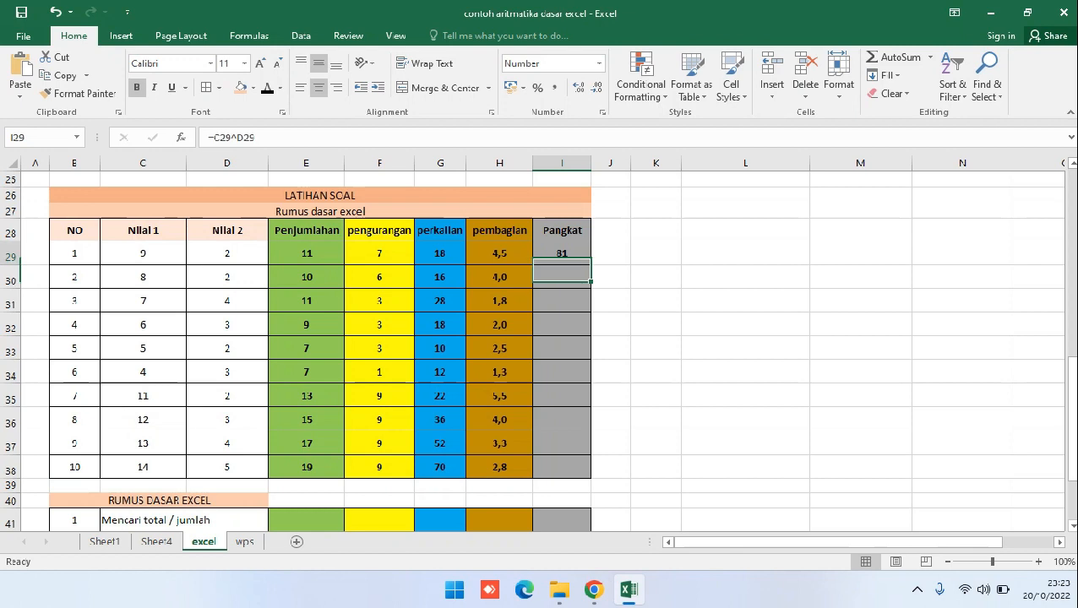
left_click(562, 254)
left_click_drag(591, 264, 591, 479)
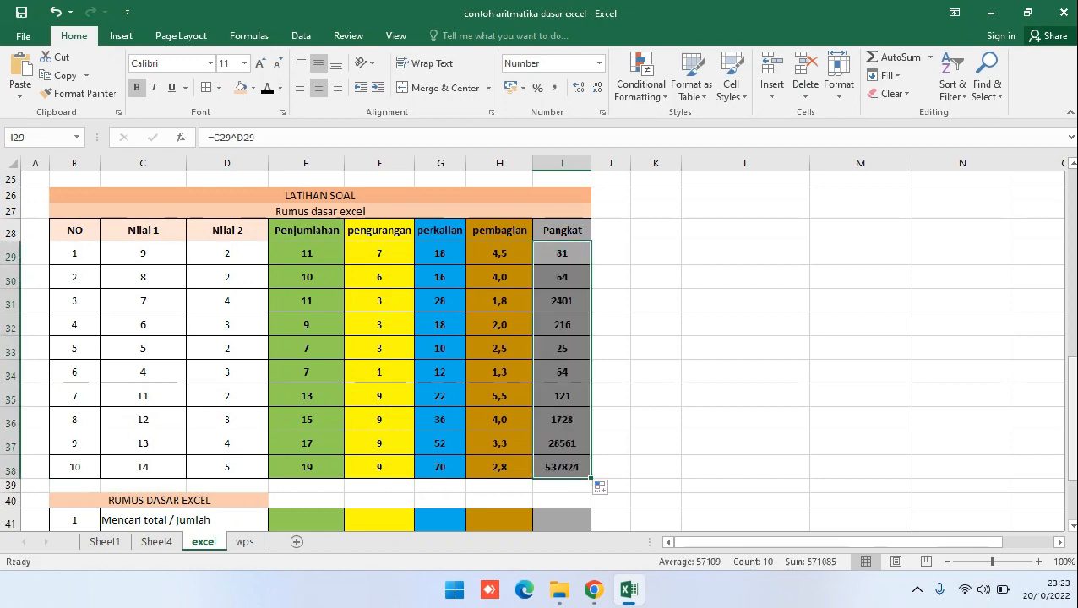
Step: Examine the empty RUMUS DASAR EXCEL summary rows 41 to 45 together with the Penjumlahan column data they refer to
mouse_move(1072, 364)
left_mouse_down()
mouse_move(1071, 382)
mouse_move(1071, 361)
mouse_move(1071, 372)
left_mouse_up()
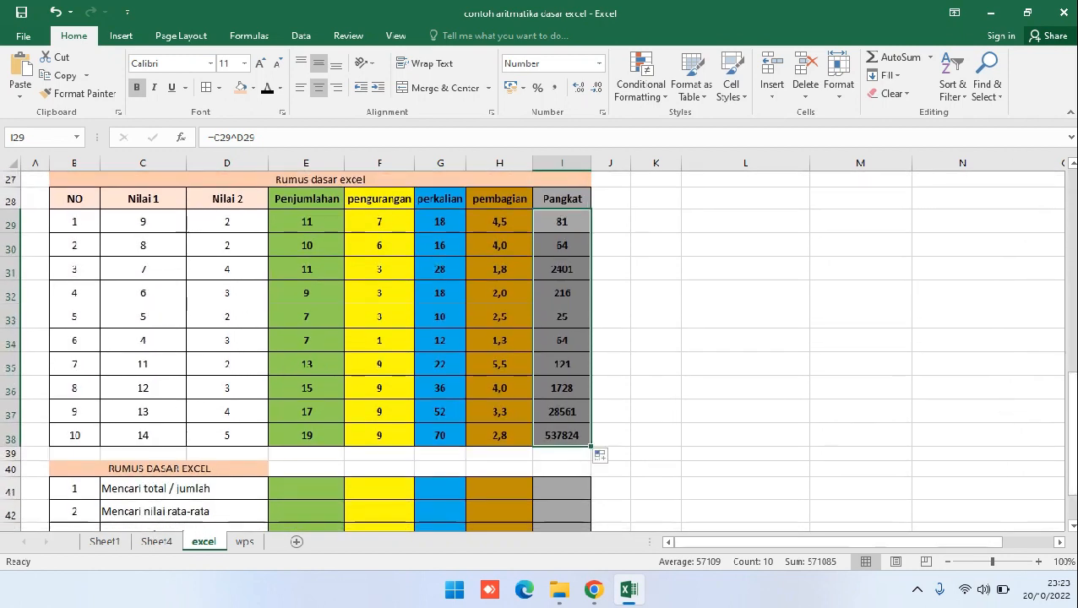
scroll(542, 350, "down", 1)
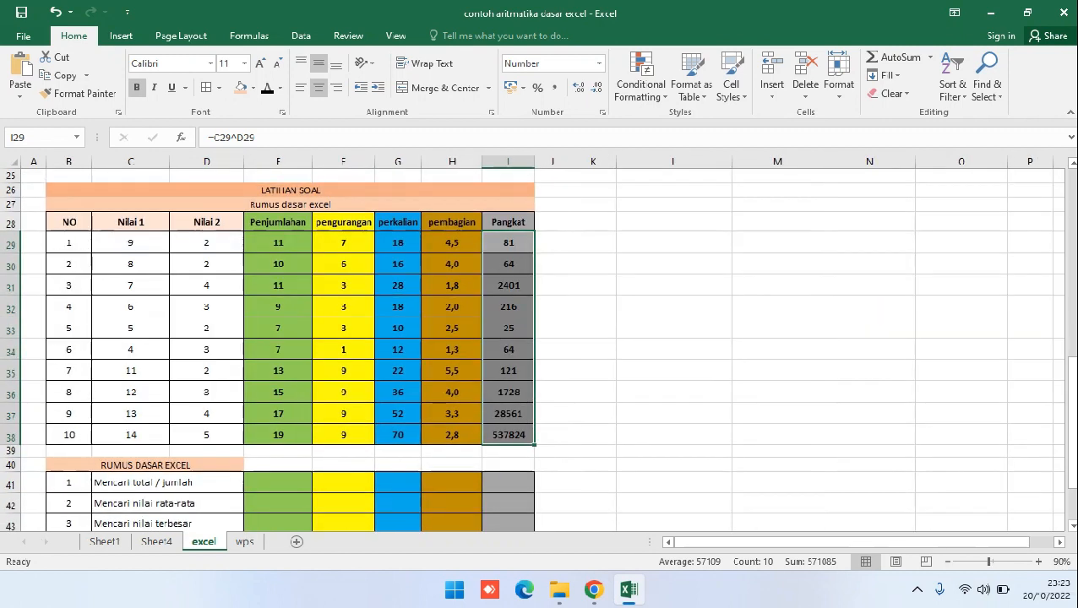
scroll(543, 350, "down", 1)
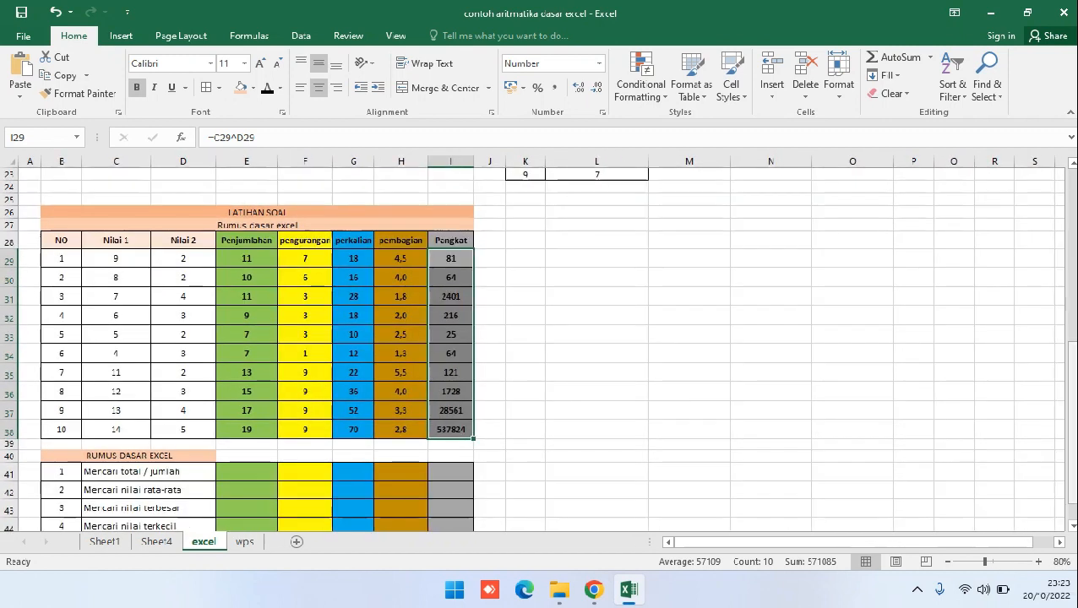
scroll(537, 352, "down", 1)
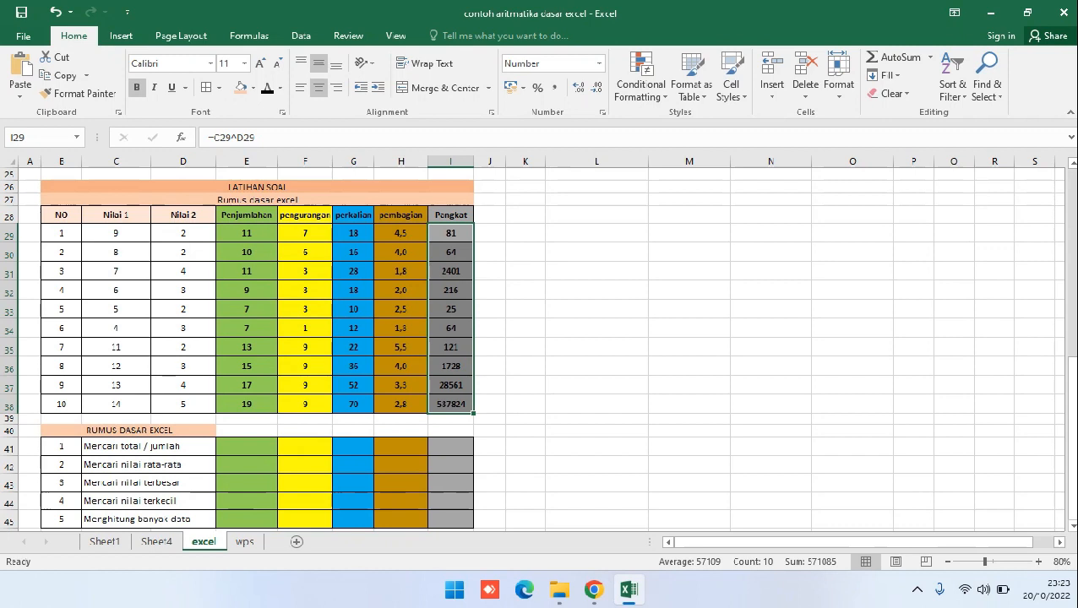
left_click_drag(353, 419, 353, 328)
left_click(246, 431)
key("Down")
key("Down")
key("Down")
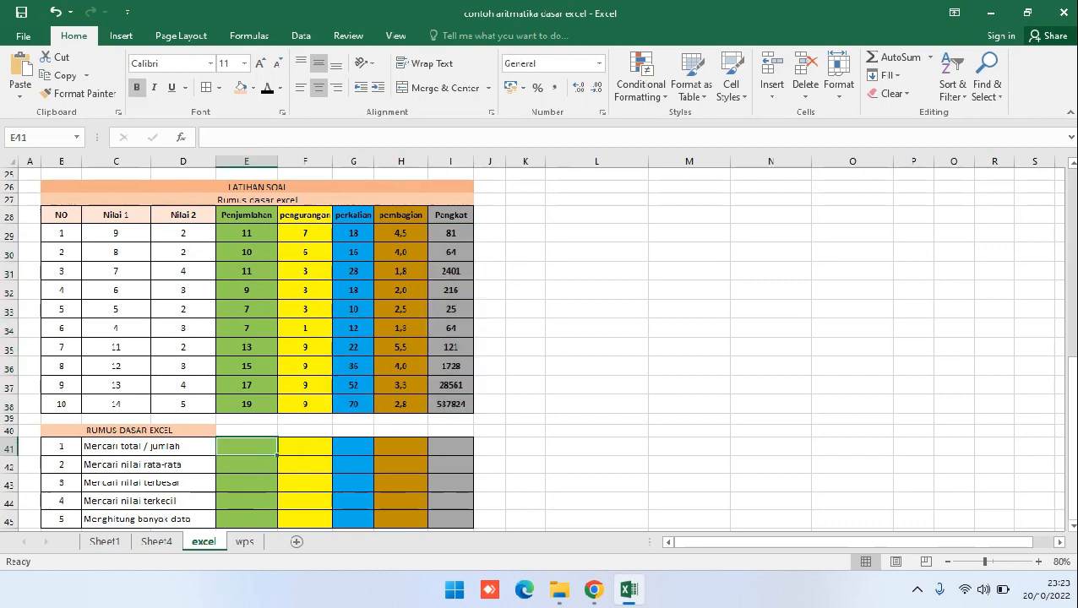
key("Down")
key("Up")
key("Up")
key("Up")
key("Up")
key("Down")
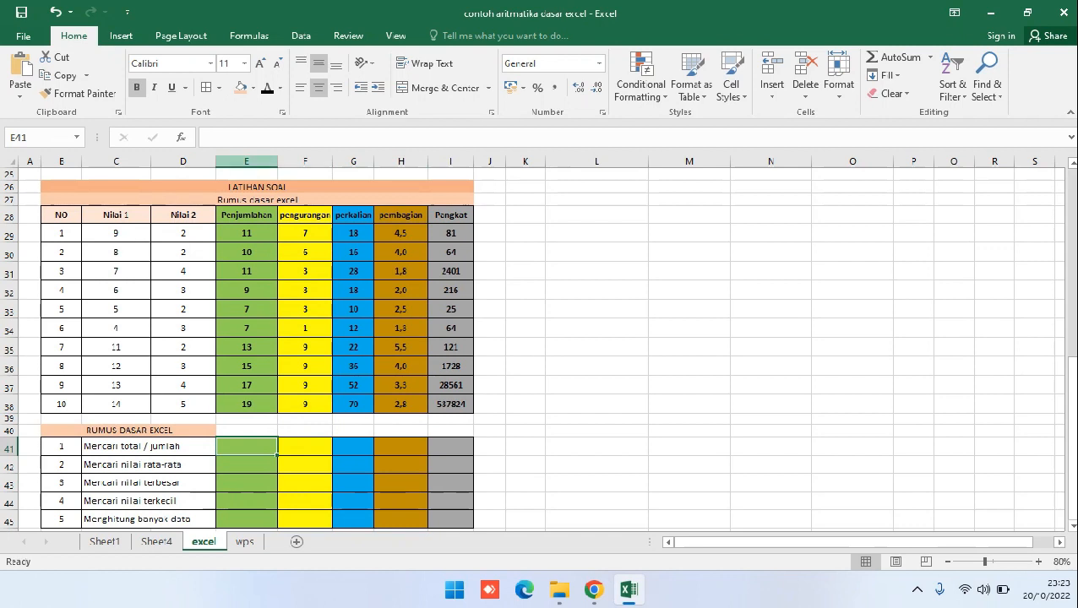
left_click(246, 160)
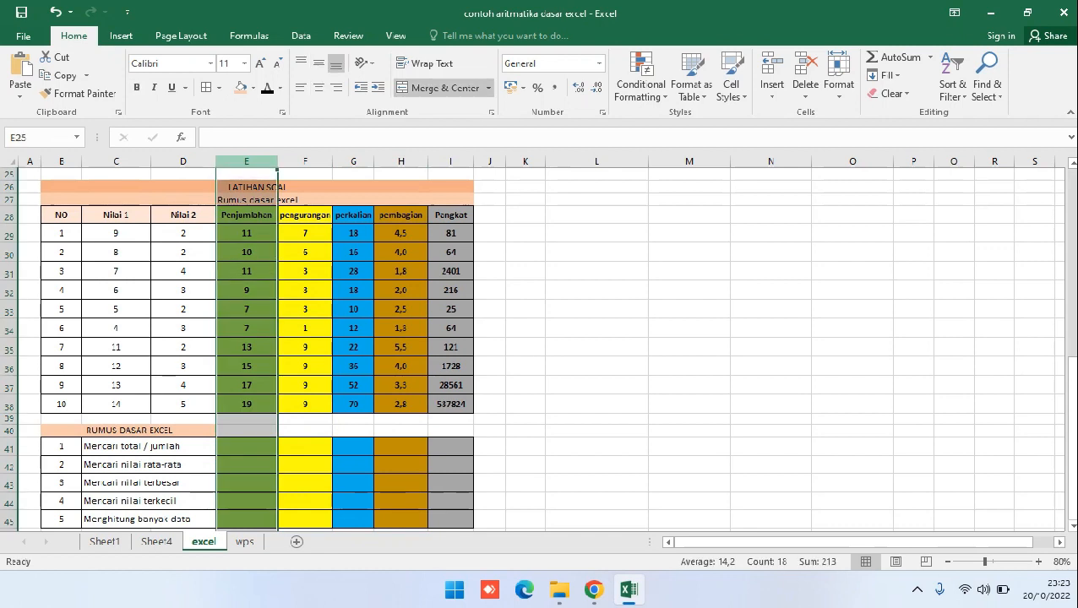
left_click(245, 233)
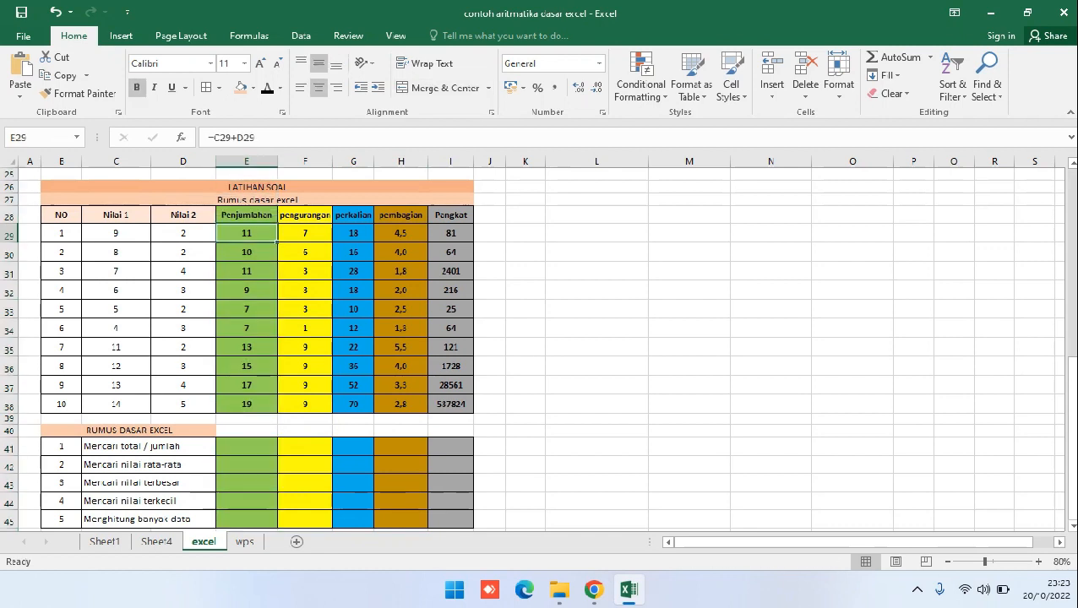
Step: Enter =SUM(E29:E38) in the Penjumlahan cell E41 of the Mencari total / jumlah row
left_click_drag(246, 233, 246, 404)
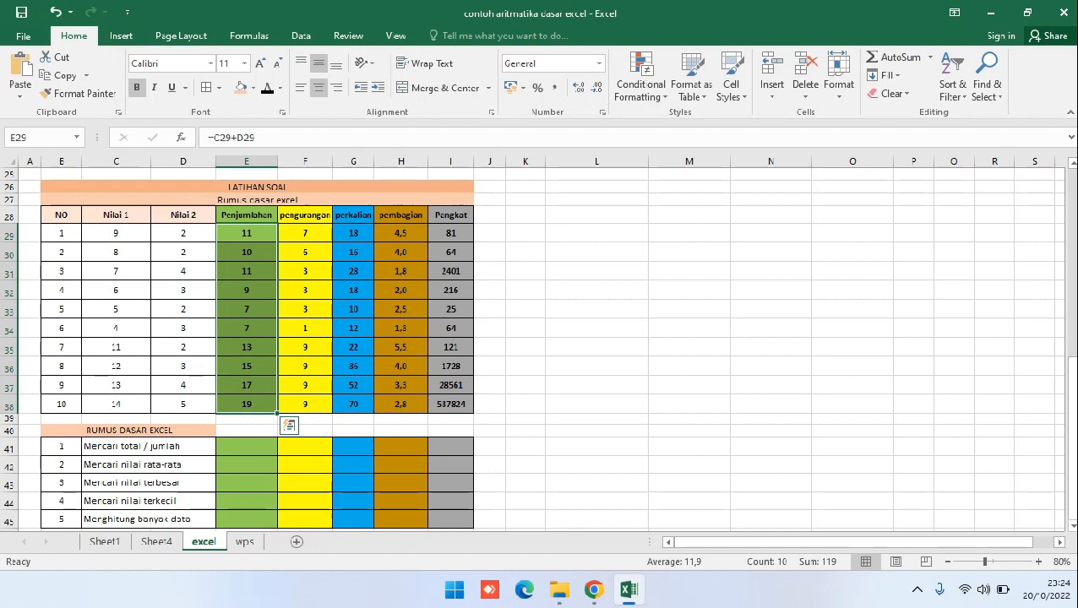
double_click(246, 447)
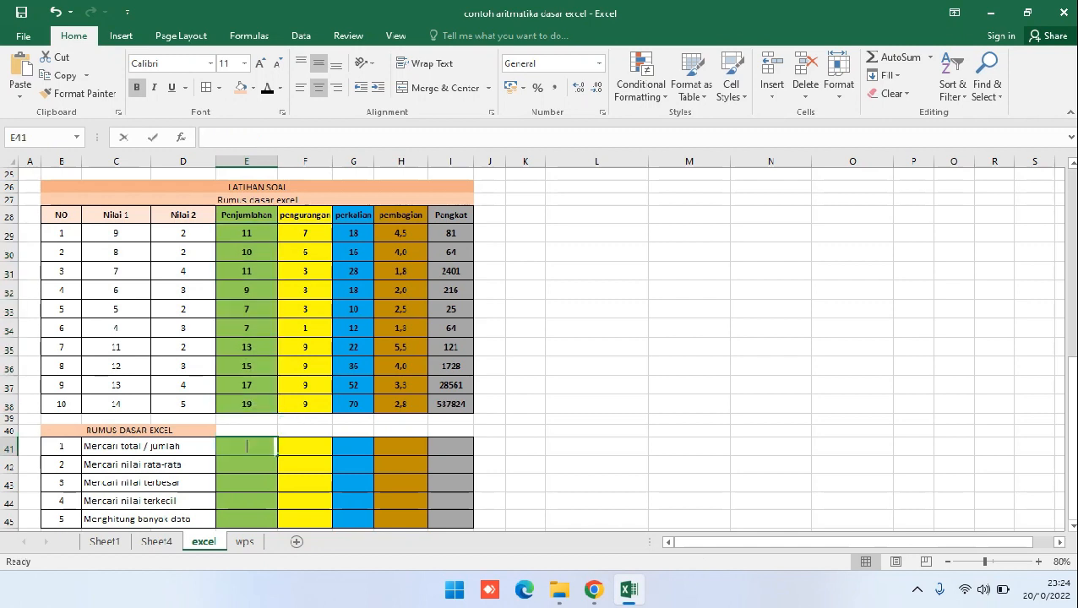
type("=SUM")
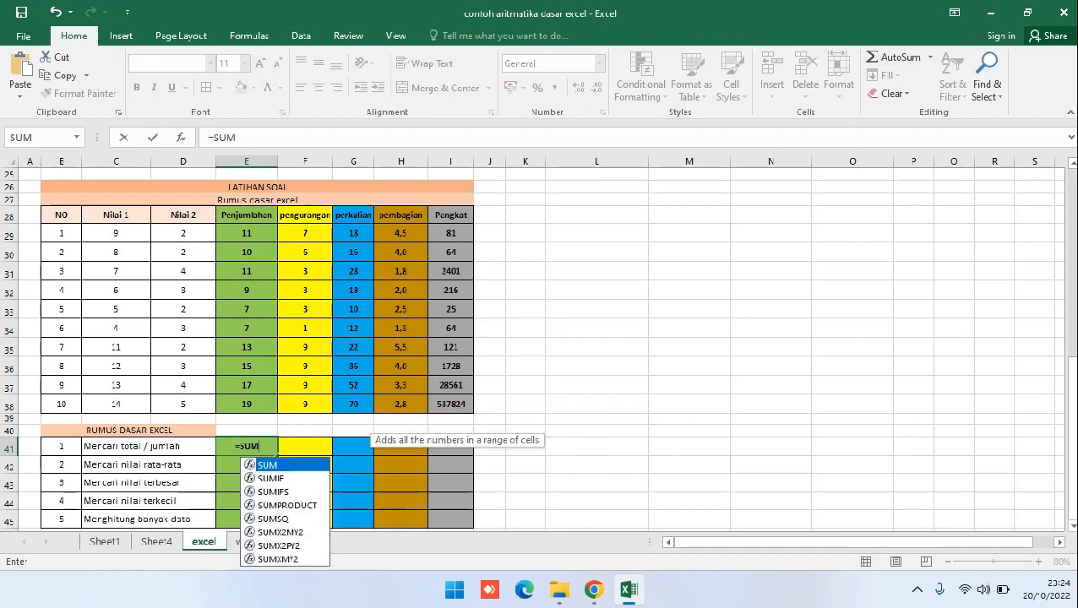
type("(")
left_click_drag(246, 233, 253, 409)
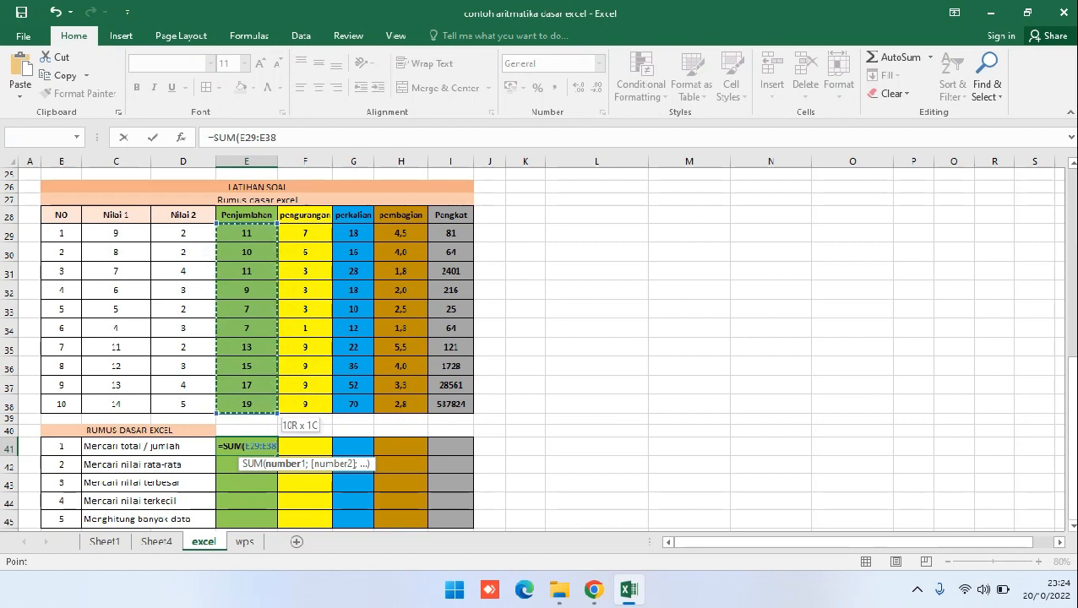
left_click_drag(253, 409, 254, 409)
type(")")
key("ctrl+Return")
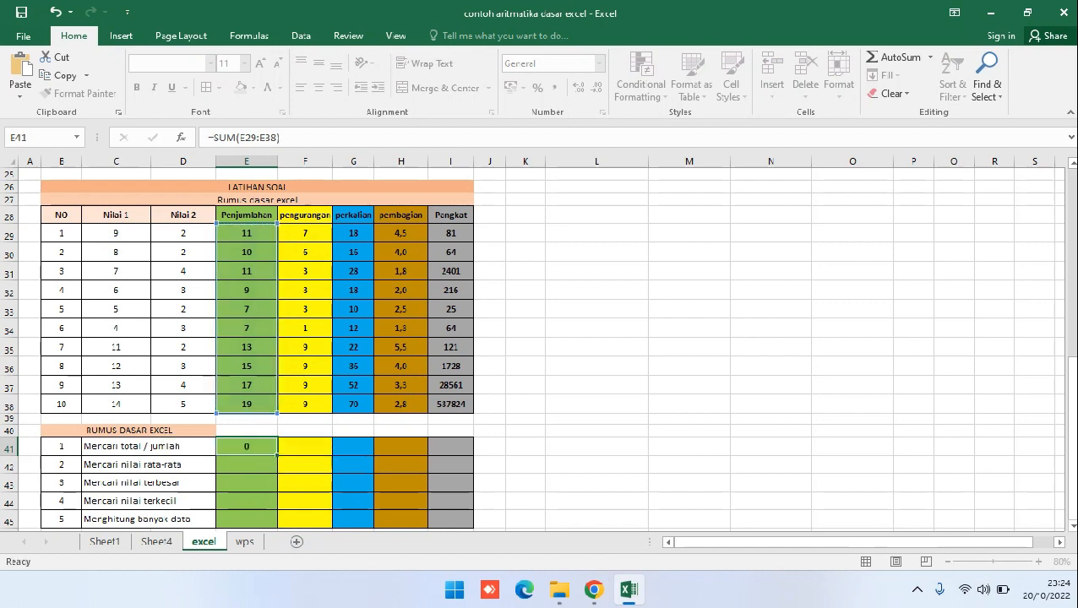
key("Return")
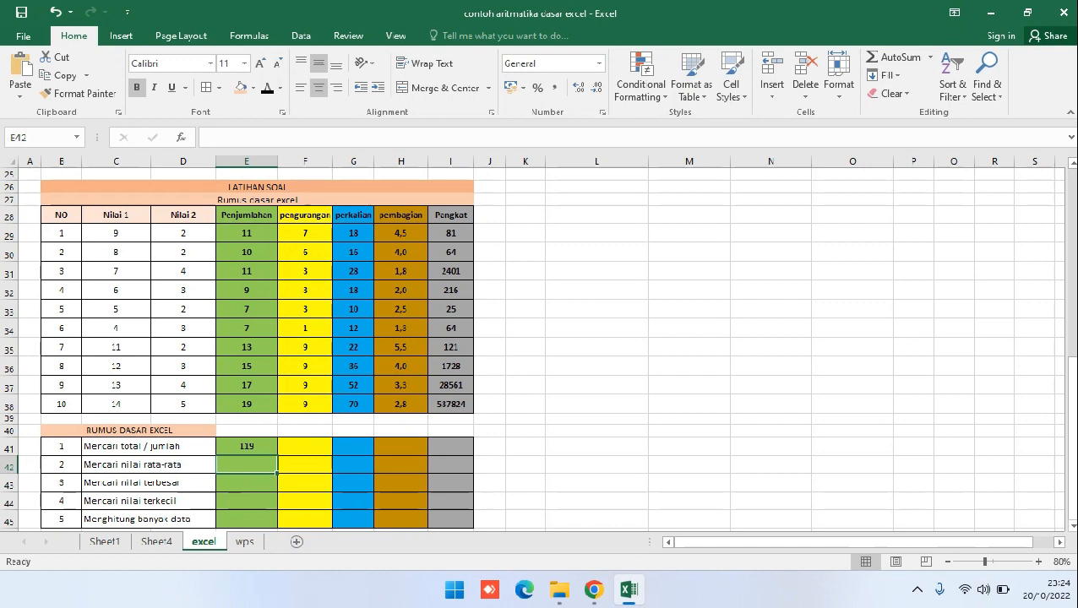
Step: Enter =AVERAGE(E29:E38) in the Penjumlahan cell E42 of the Mencari nilai rata-rata row
type("=")
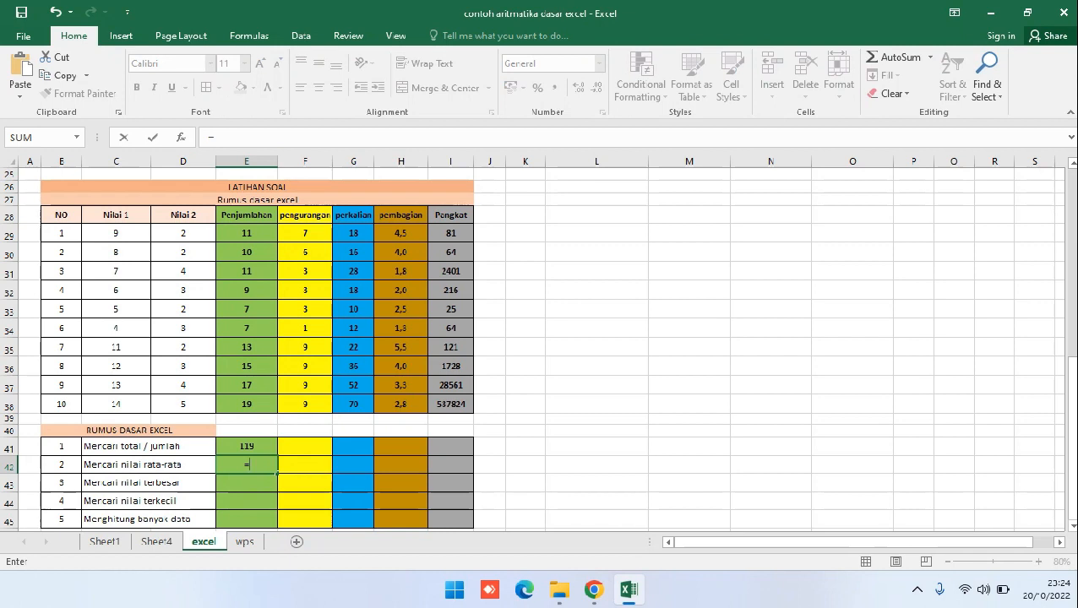
type("AVE")
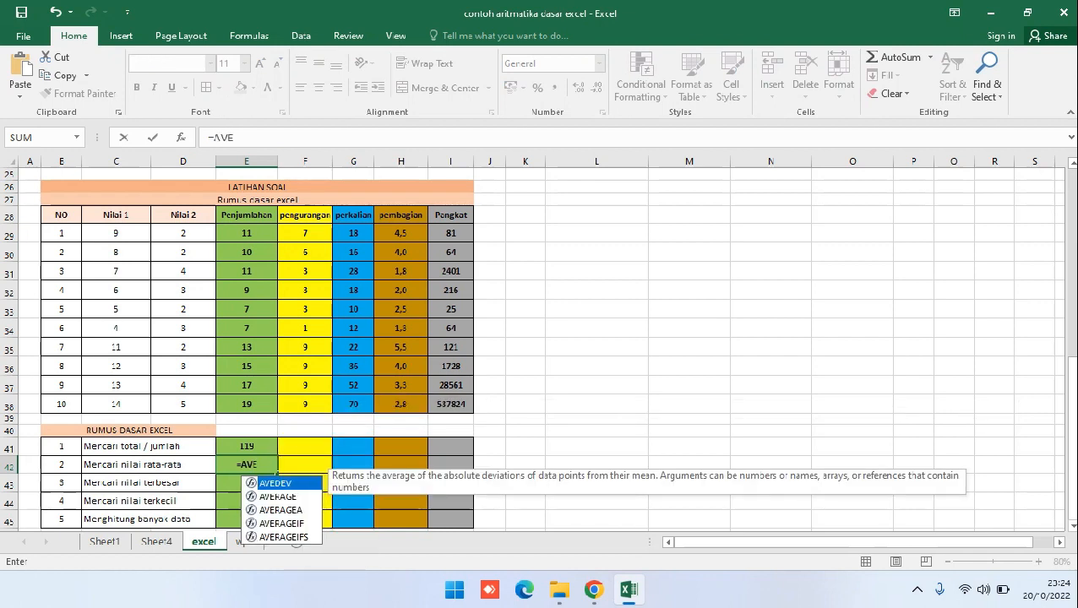
type("RA")
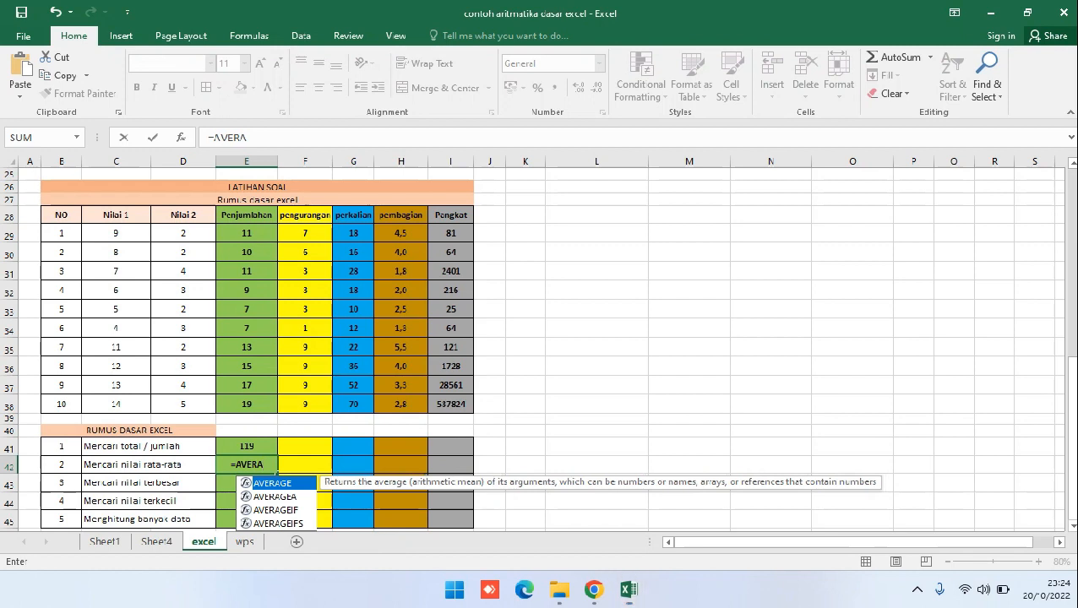
key("Tab")
left_click_drag(247, 233, 266, 408)
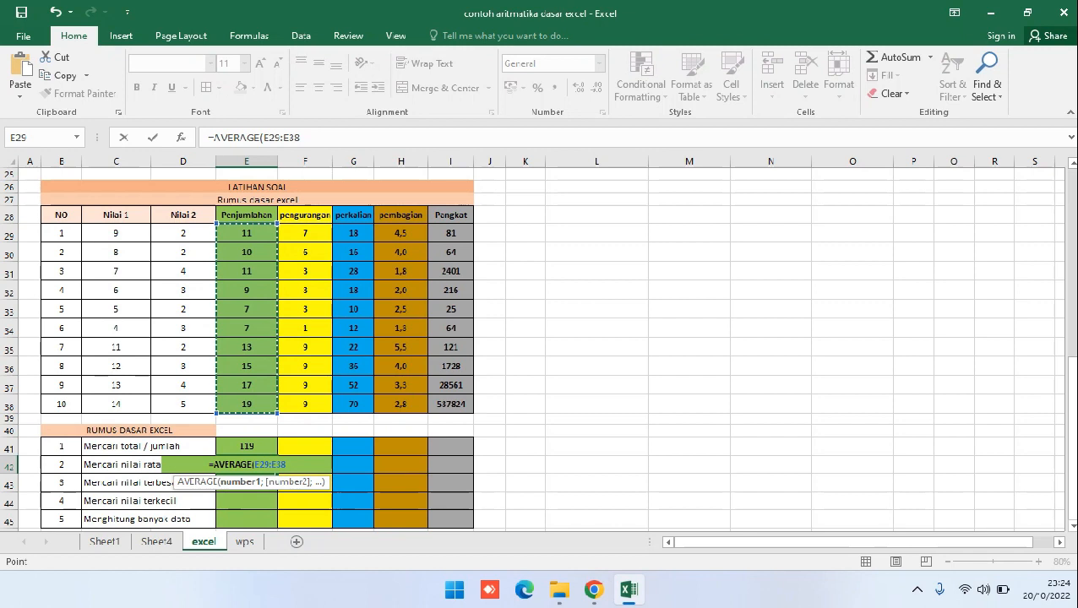
type(")")
key("Return")
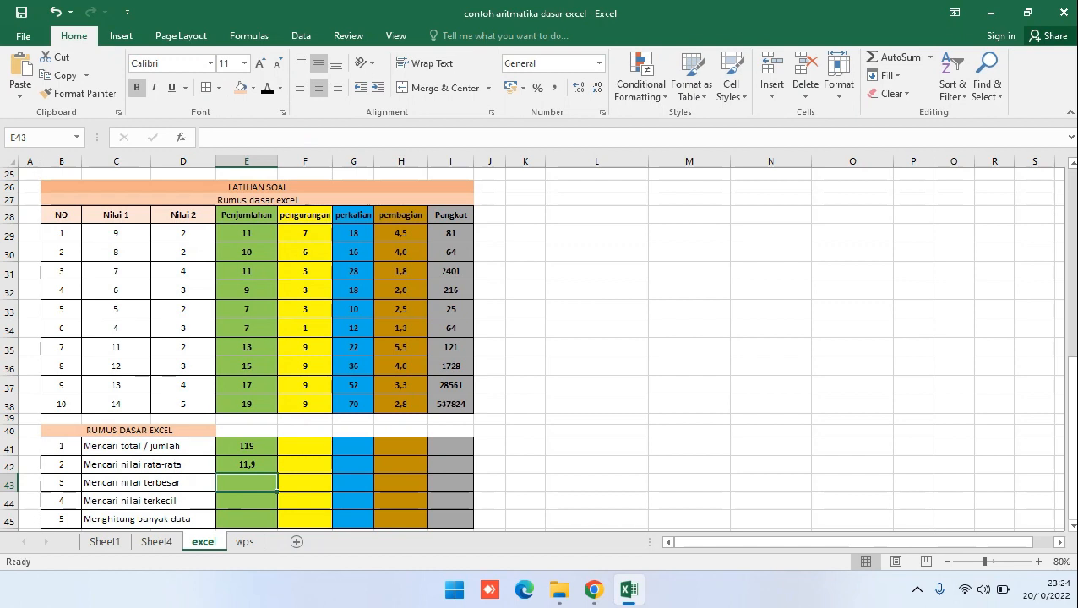
Step: Enter =MAX(E29:E38) in the Penjumlahan cell E43 of the Mencari nilai terbesar row
left_click(246, 233)
left_click_drag(247, 234, 246, 405)
left_click(247, 483)
type("=MAX(")
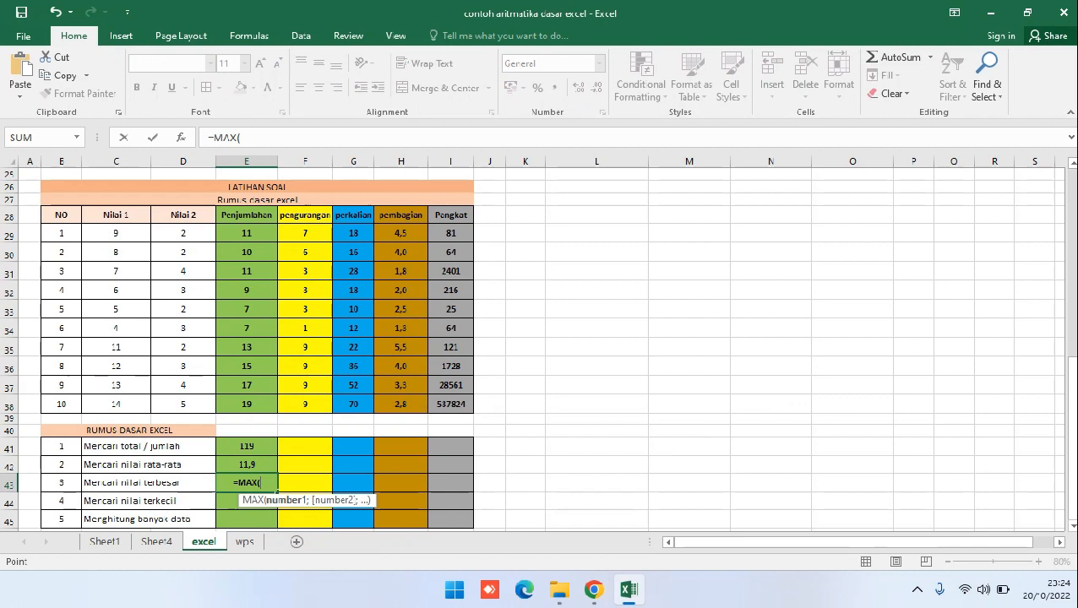
left_click_drag(247, 233, 253, 410)
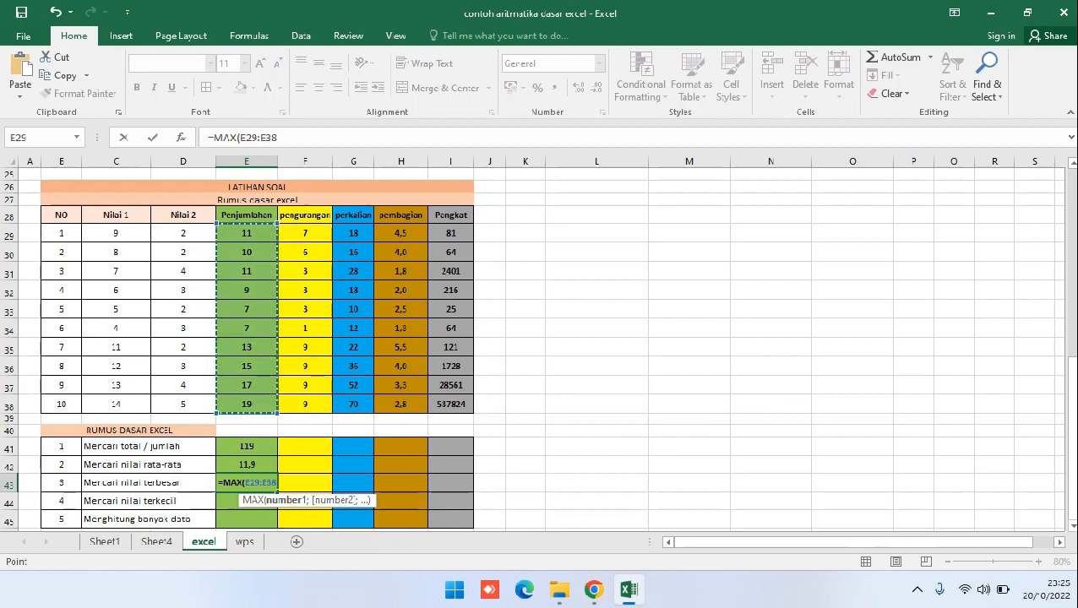
type(")")
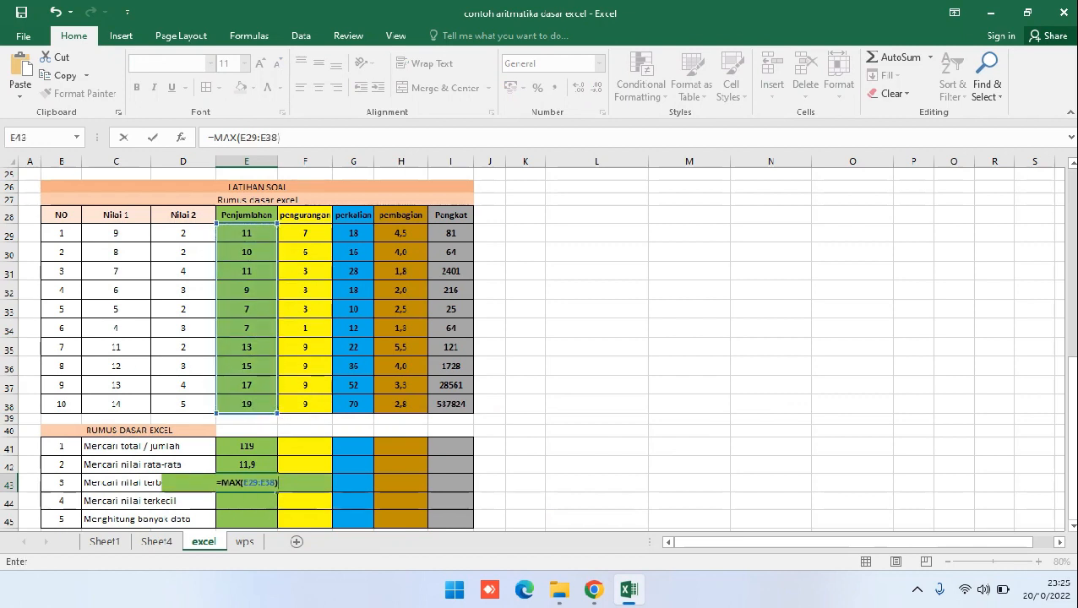
key("Return")
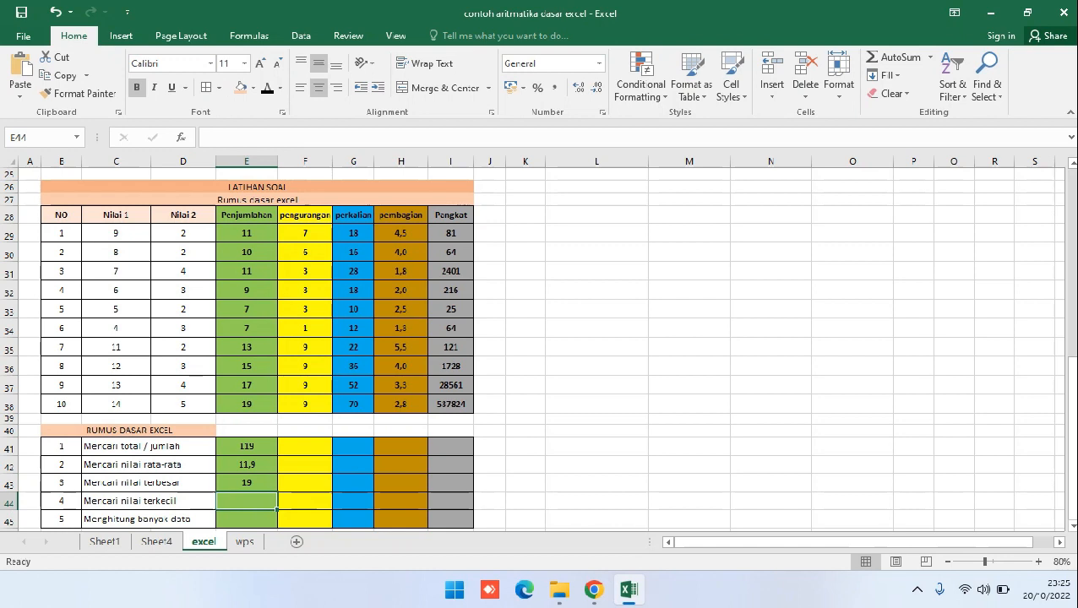
Step: Enter =MIN(E29:E38) in the Penjumlahan cell E44 of the Mencari nilai terkecil row
left_click(247, 405)
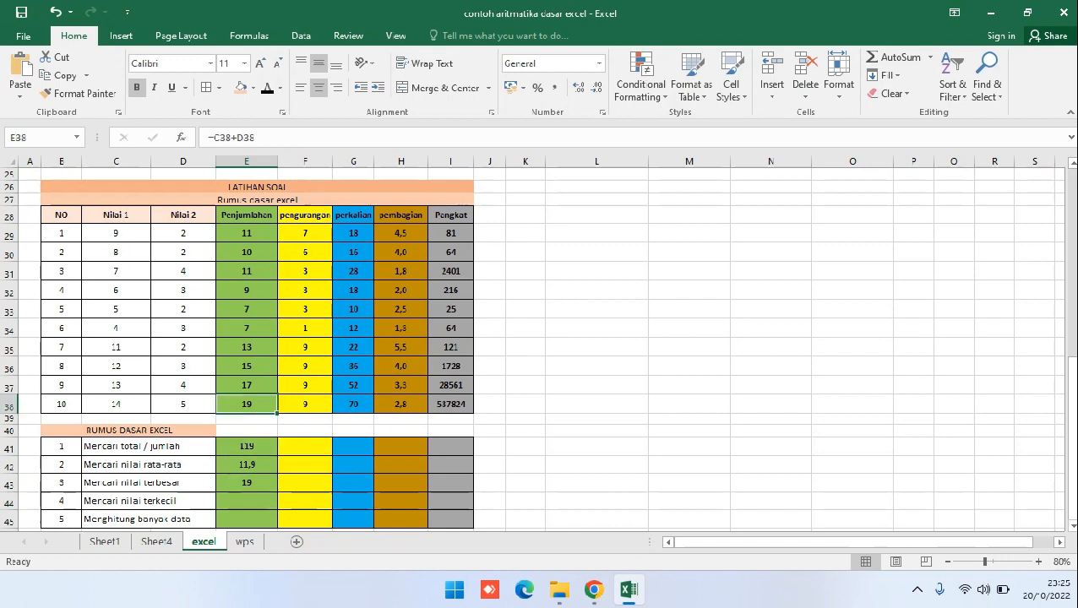
double_click(246, 501)
type("=")
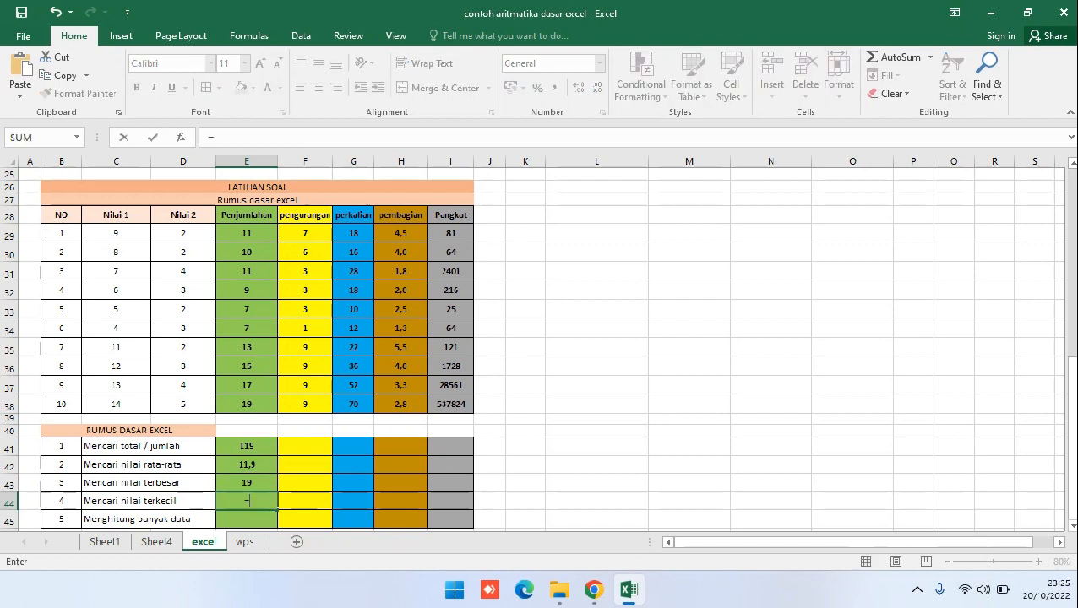
type("MIN(")
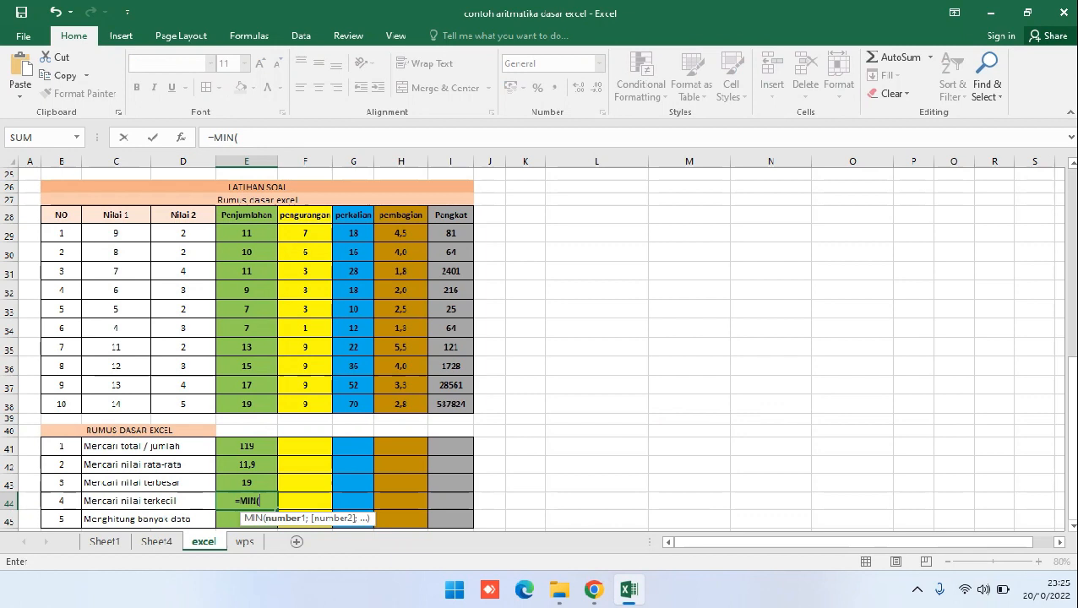
left_click_drag(247, 233, 272, 411)
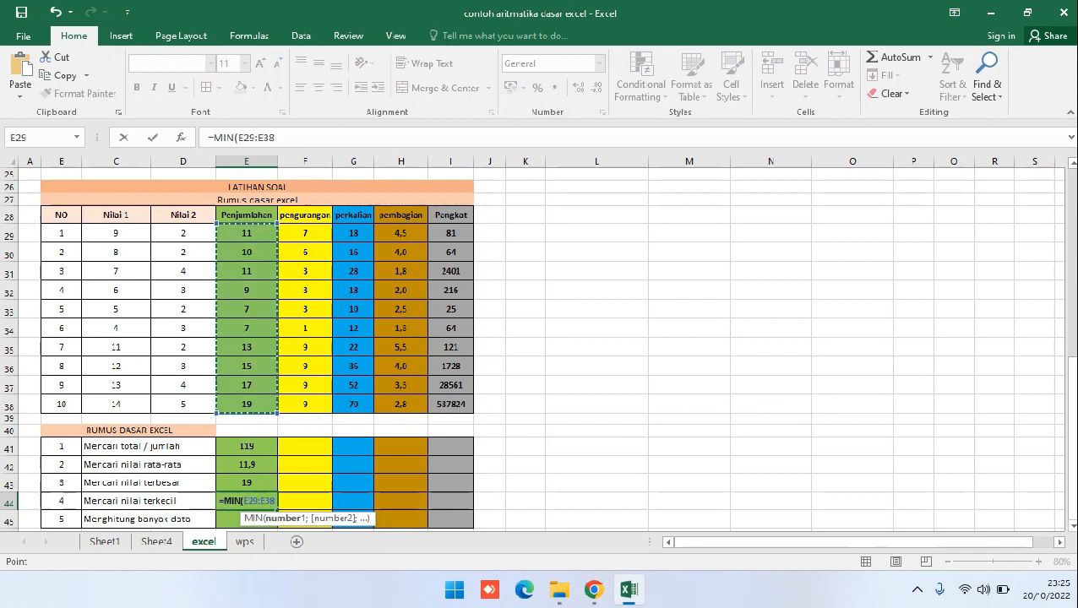
type(")")
key("Return")
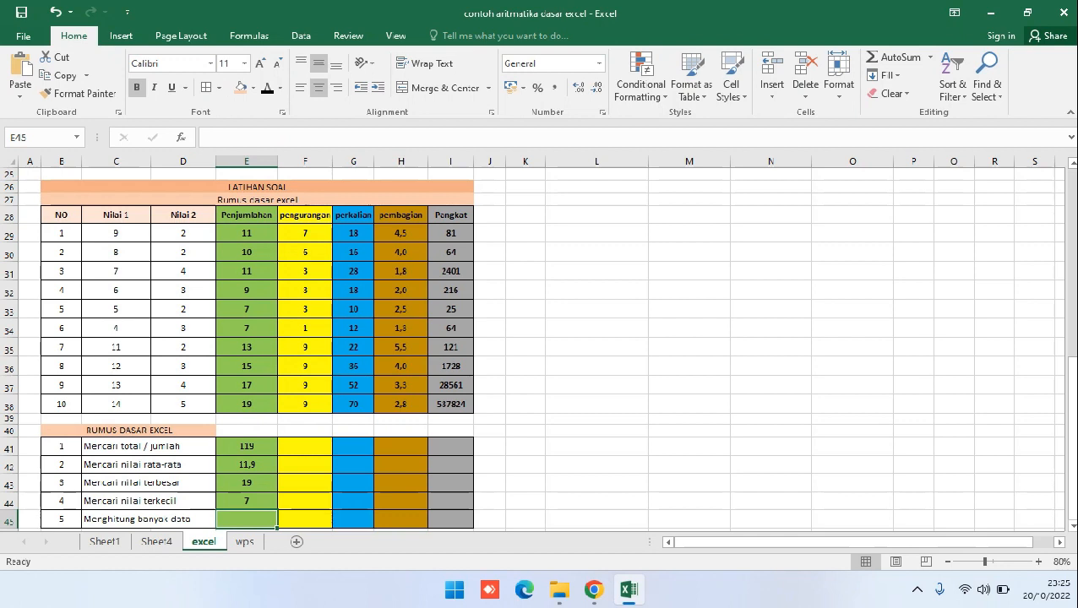
Step: Enter =COUNT(E29:E38) in cell E45 of the Menghitung banyak data row and check it against the NO column
left_click(247, 233)
left_click_drag(247, 233, 247, 404)
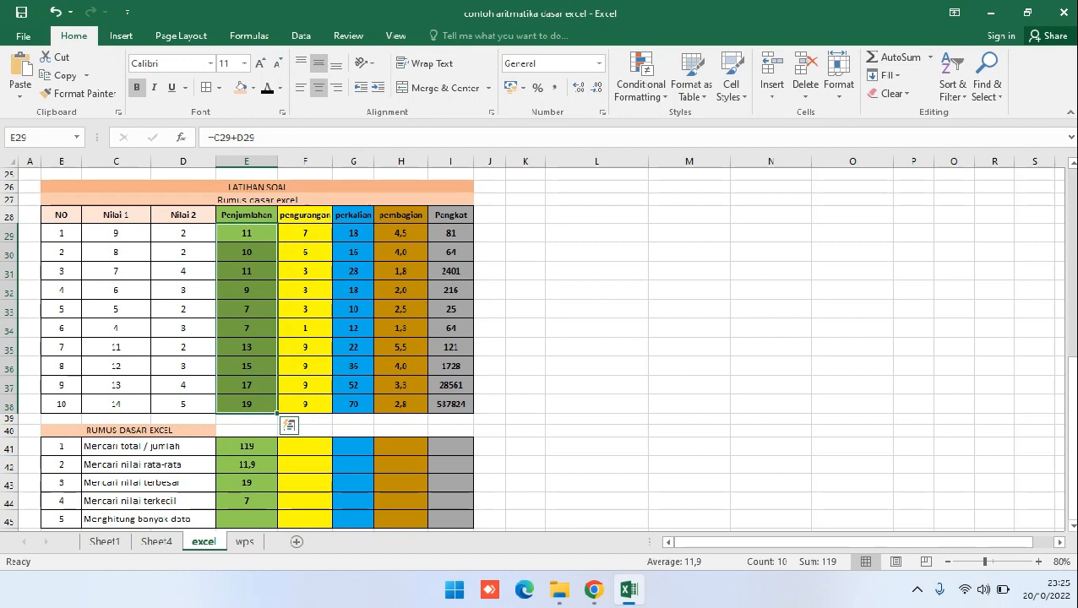
left_click(247, 520)
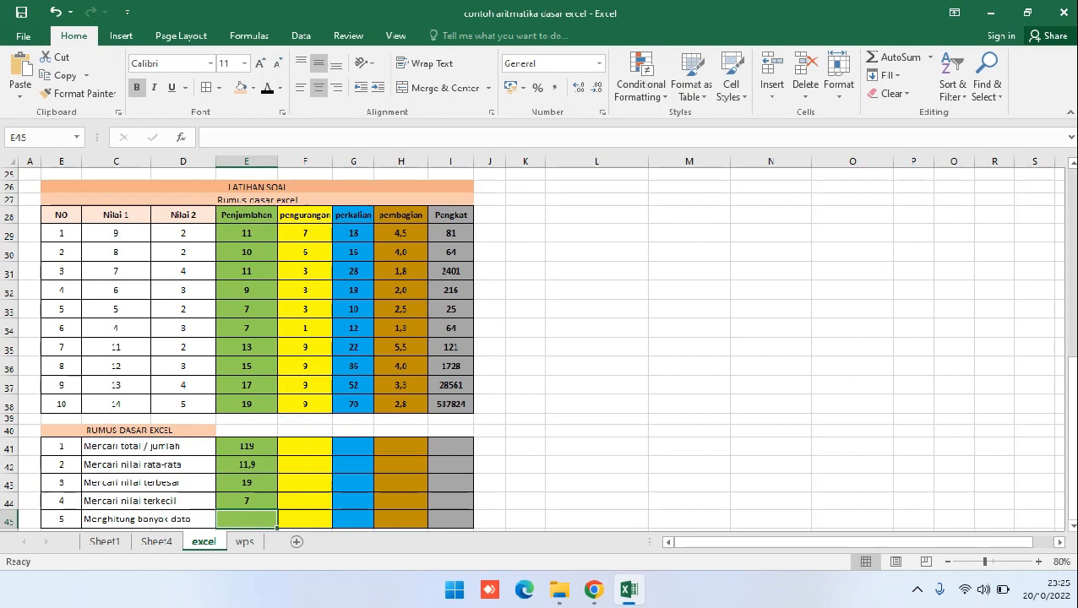
type("=")
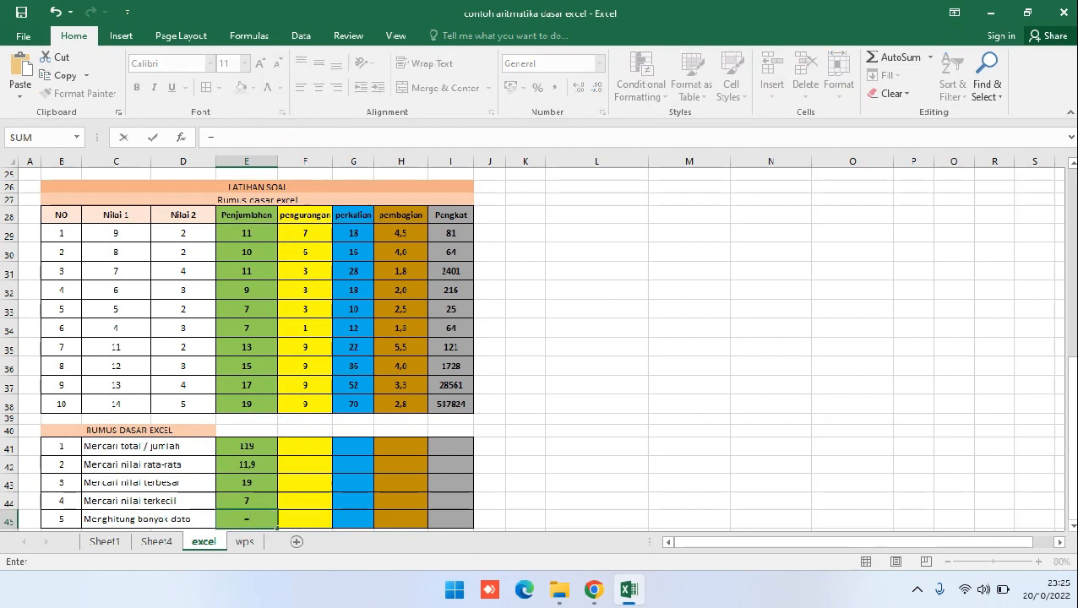
type("COUNT")
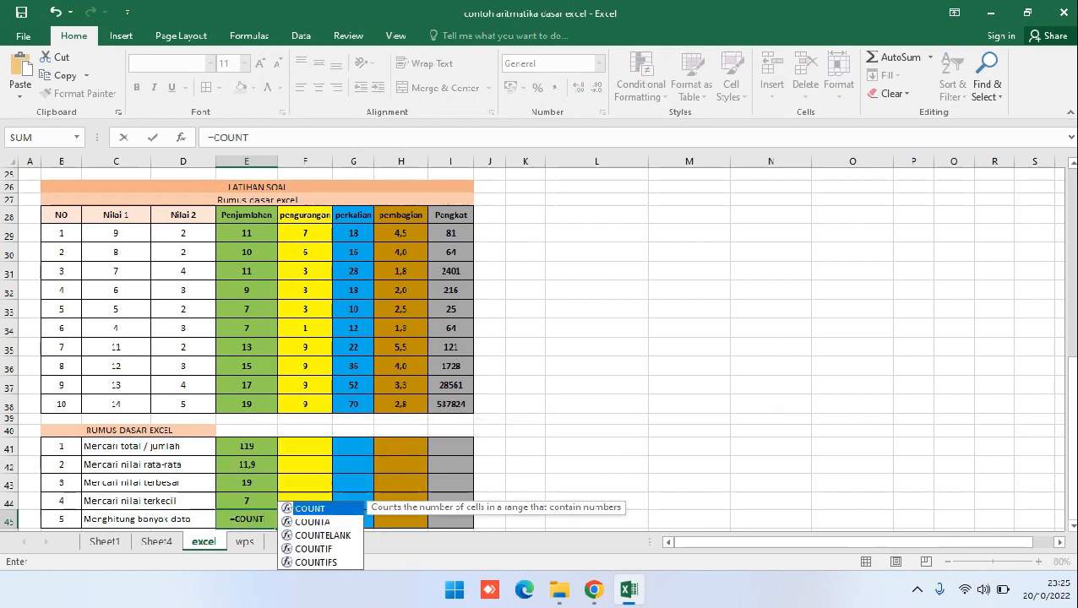
type("(")
left_click_drag(246, 234, 246, 404)
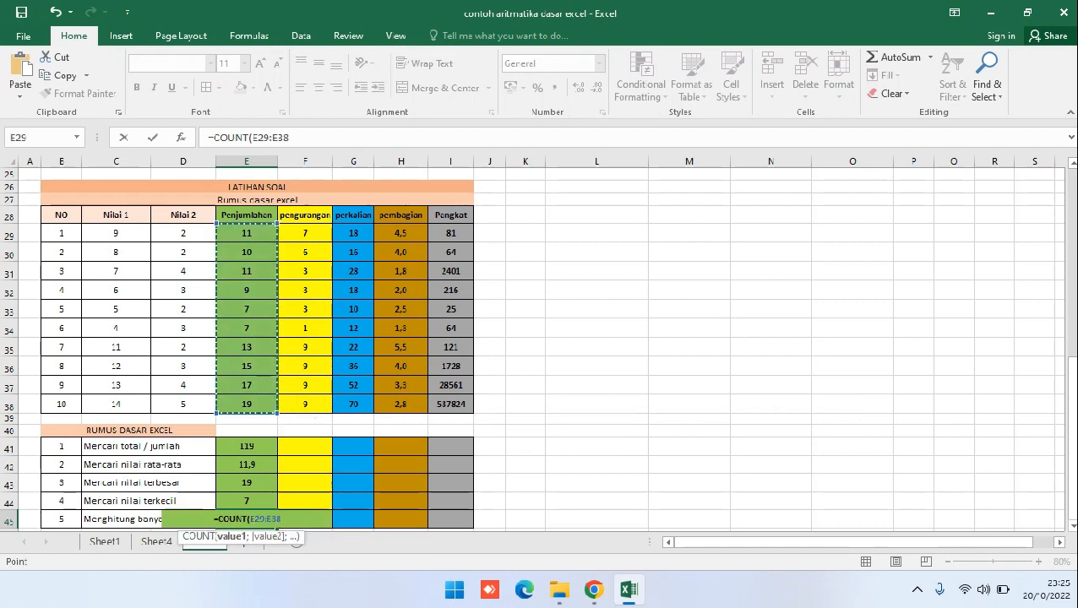
key("Return")
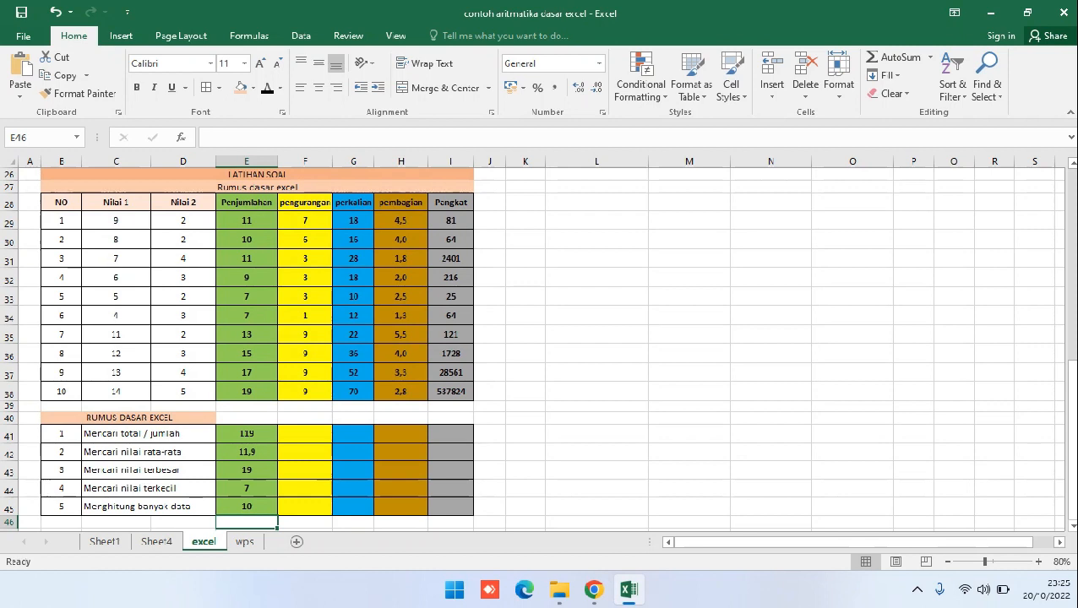
left_click_drag(61, 222, 63, 391)
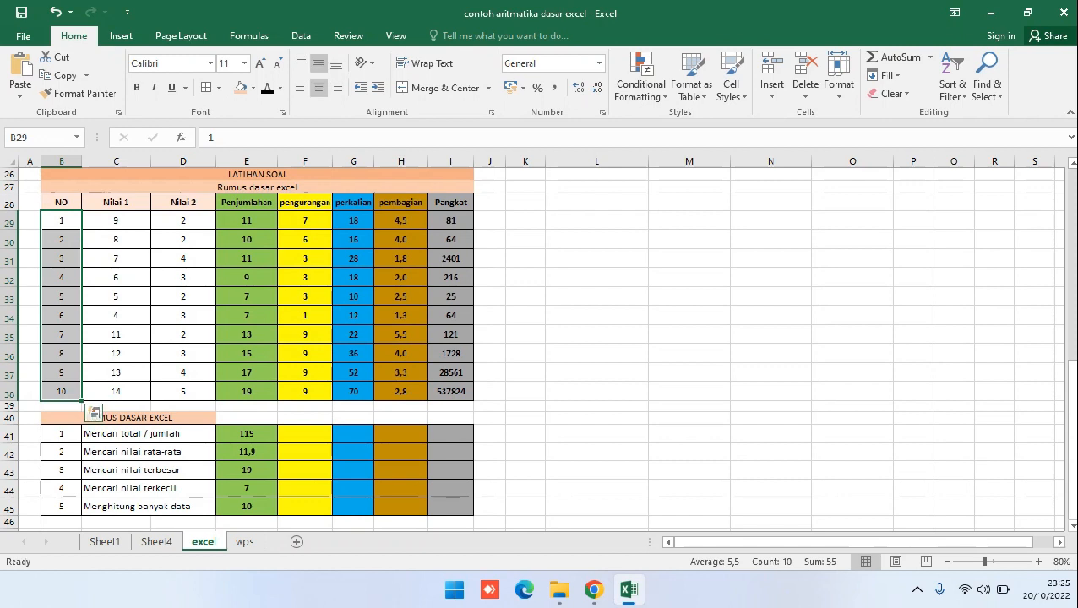
left_click(246, 278)
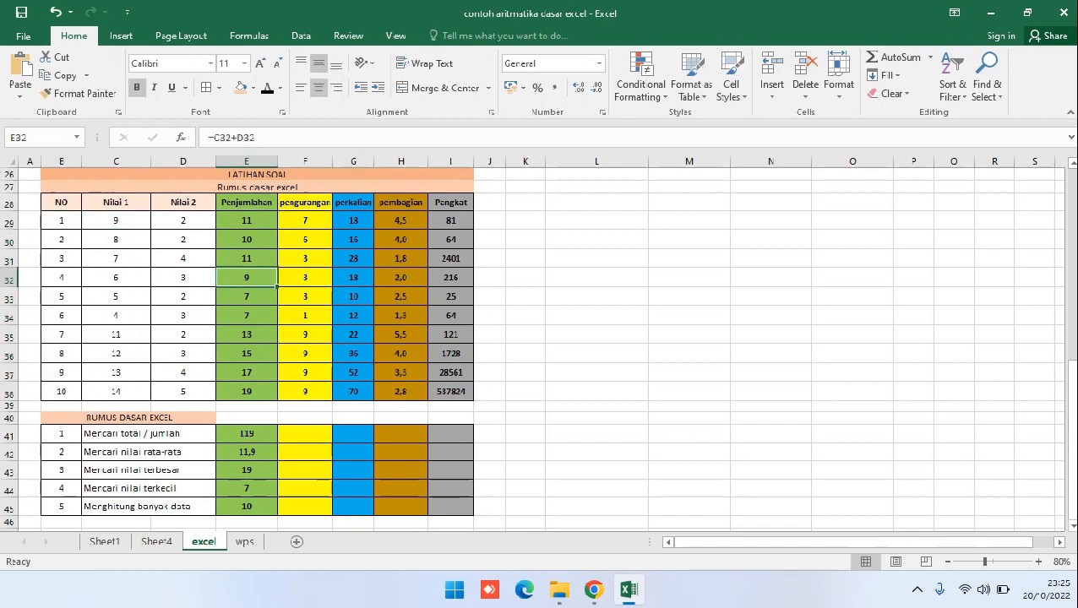
Step: Try the value 10 in the first Nilai 1 cell C29 and undo the change
left_click(116, 220)
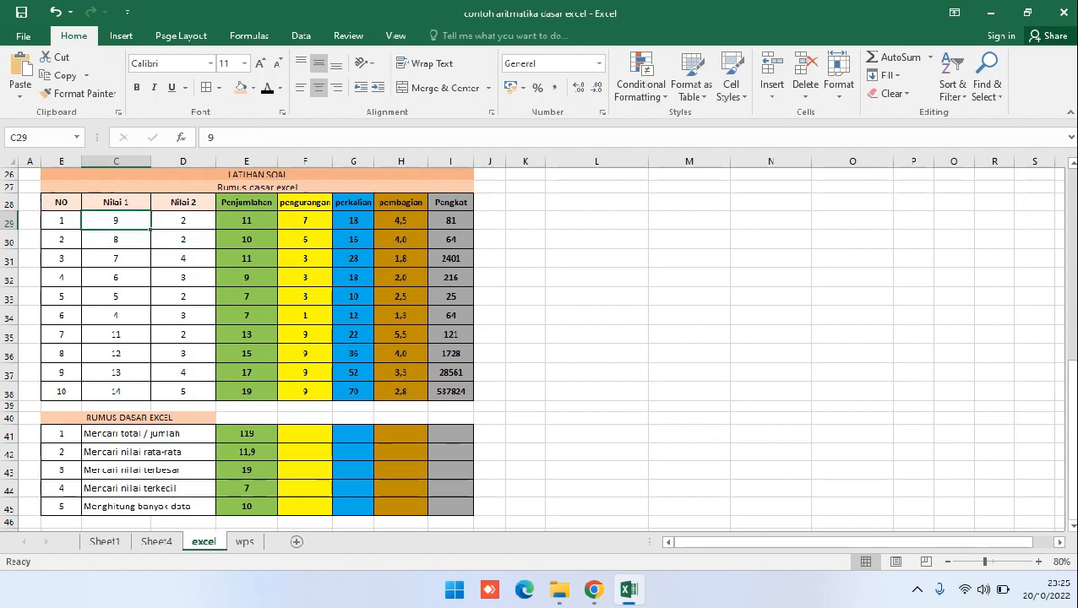
type("10")
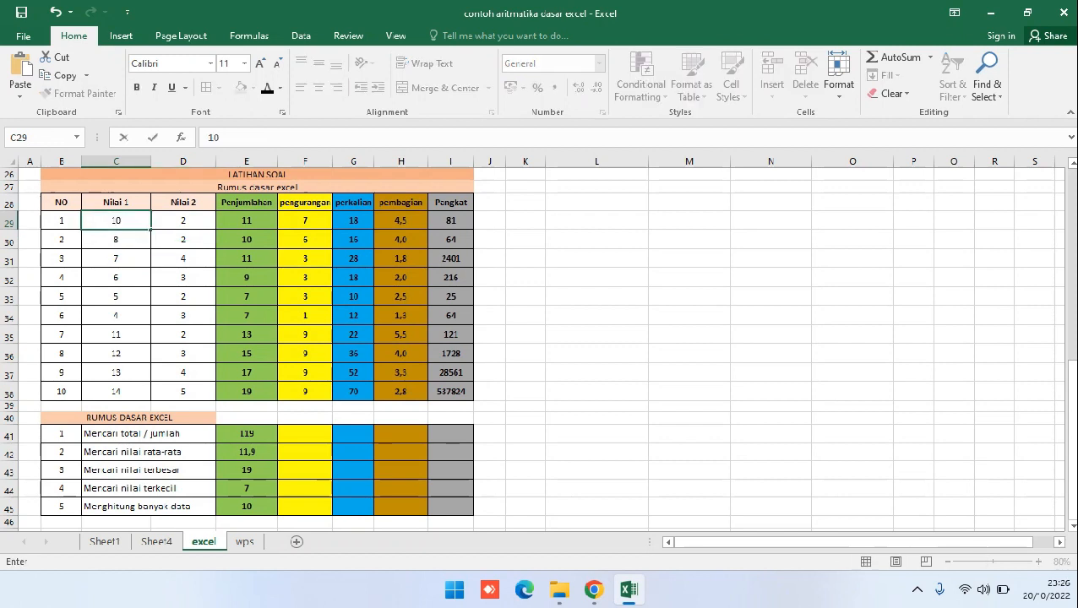
key("Tab")
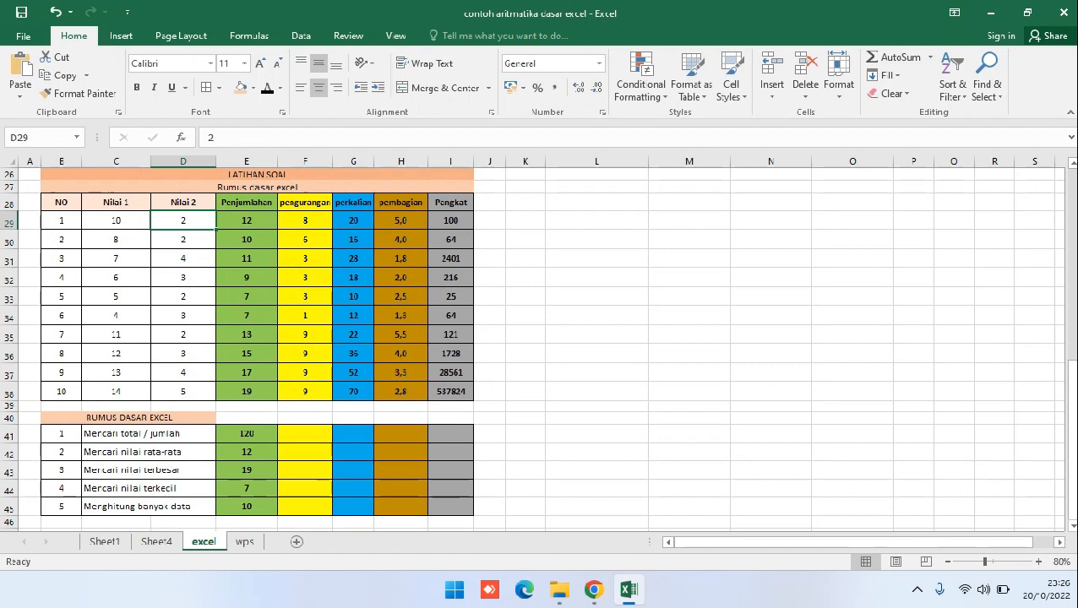
key("ctrl+z")
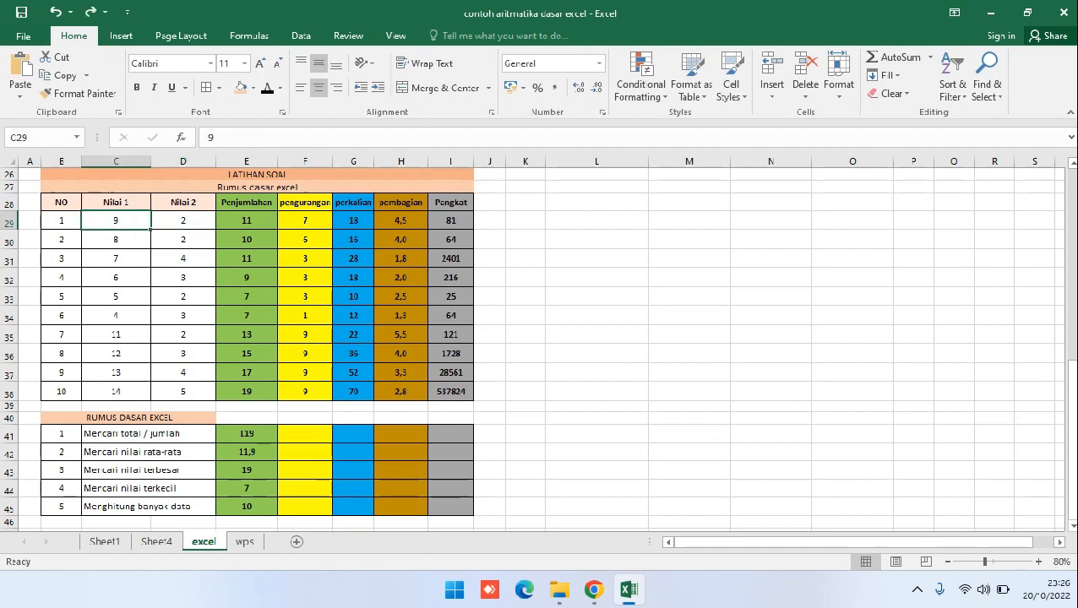
Step: Try clearing the first row's Nilai 1 alone and together with Nilai 2 (C29:D29), undoing each deletion
key("Delete")
key("ctrl+z")
key("shift+Right")
key("Delete")
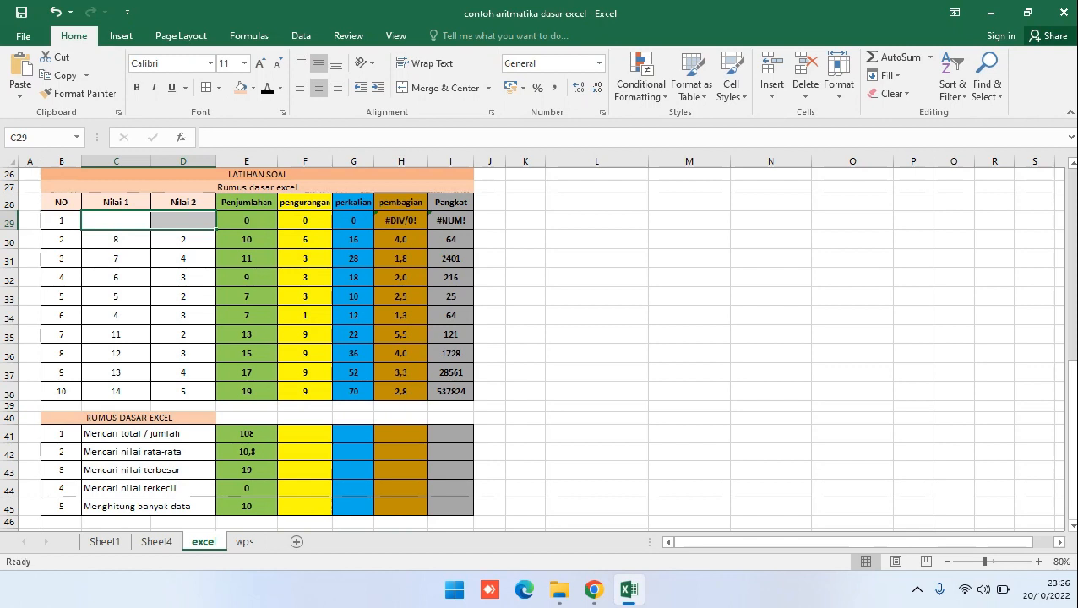
key("ctrl+z")
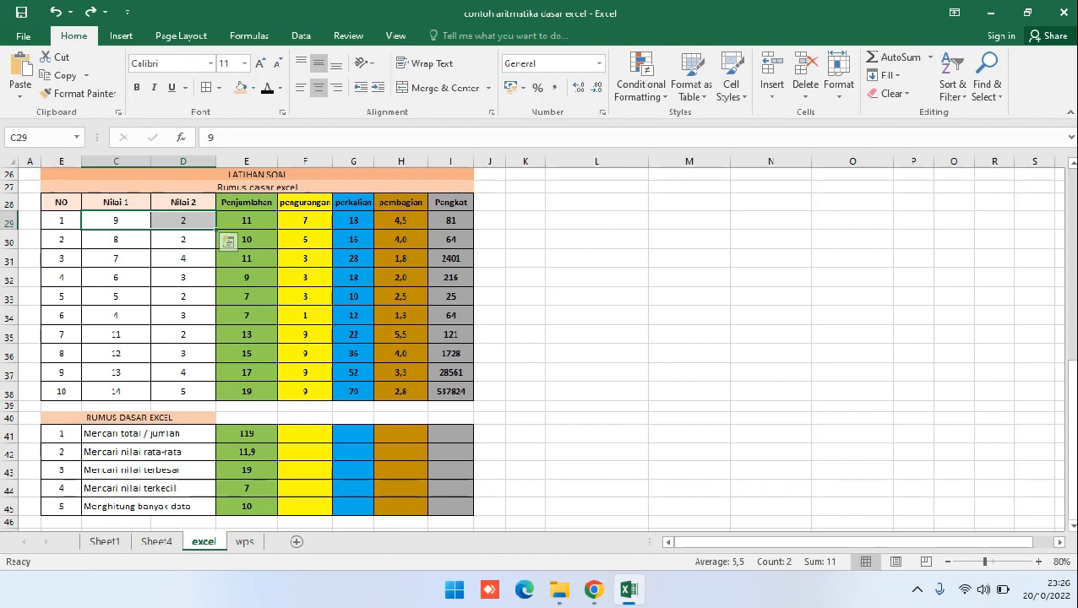
Step: Review the remaining result columns of the LATIHAN SOAL table: pengurangan, perkalian, pembagian and Pangkat
left_click(305, 220)
left_click_drag(305, 221, 305, 392)
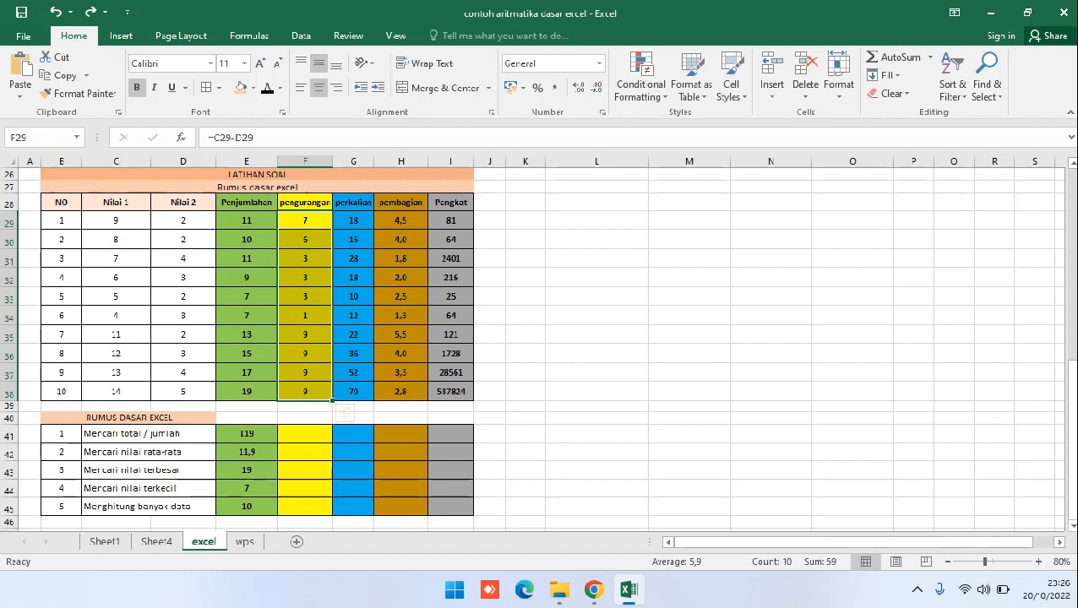
left_click(305, 161)
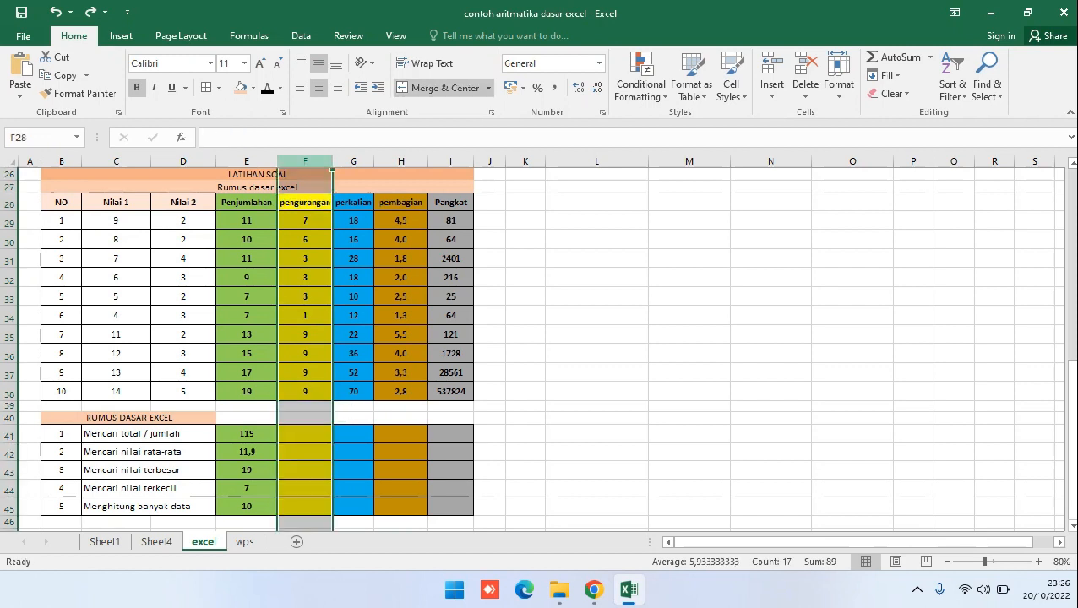
left_click(354, 161)
left_click(401, 161)
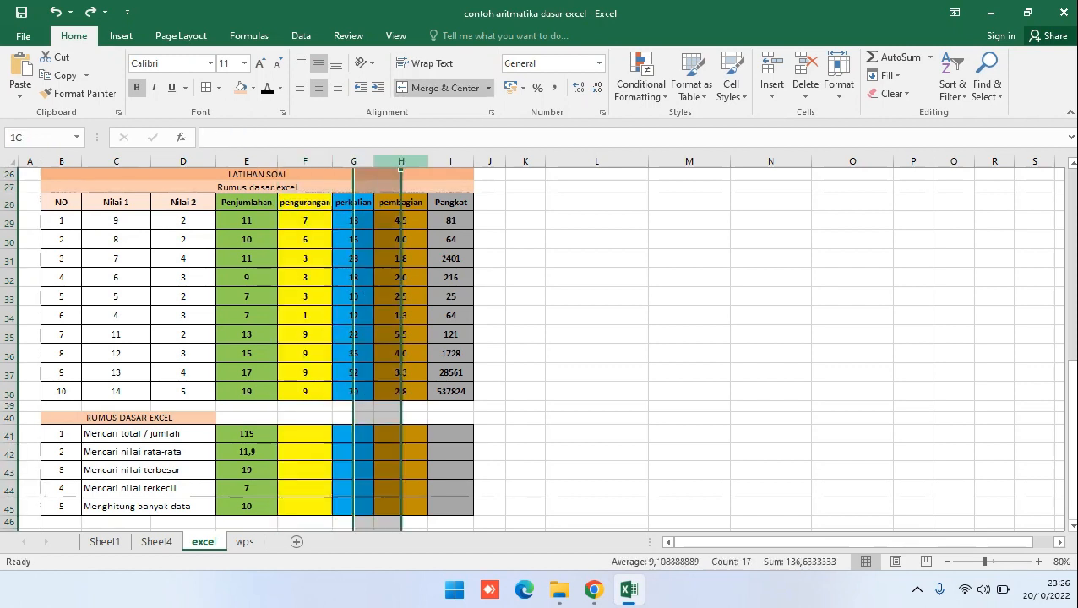
left_click(451, 161)
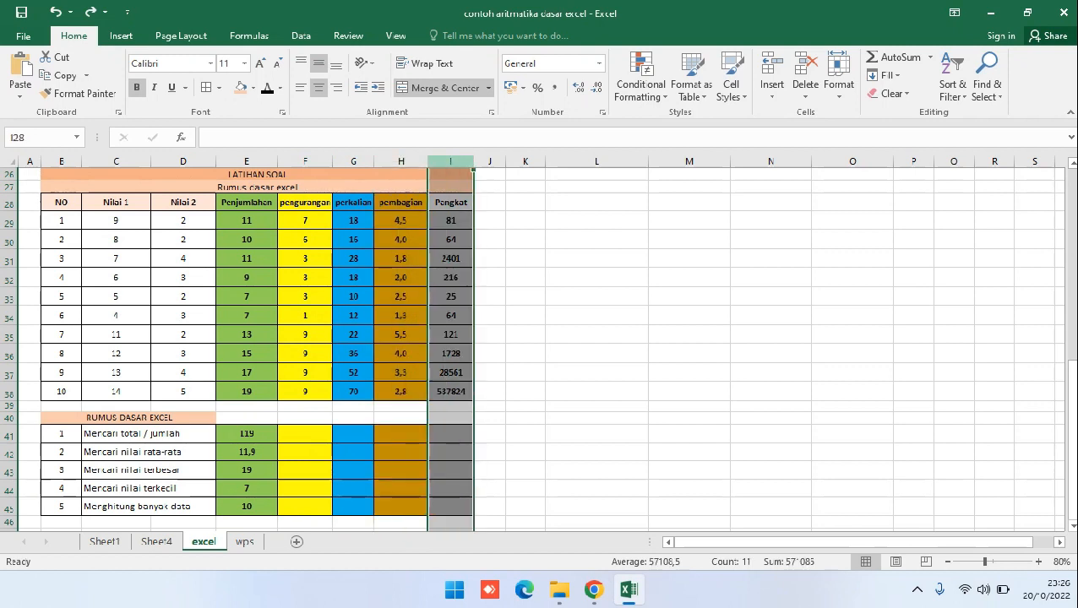
Step: Fill the five Penjumlahan summary formulas in E41:E45 across into the pengurangan cells F41:F45
left_click(247, 435)
left_click_drag(247, 434, 247, 506)
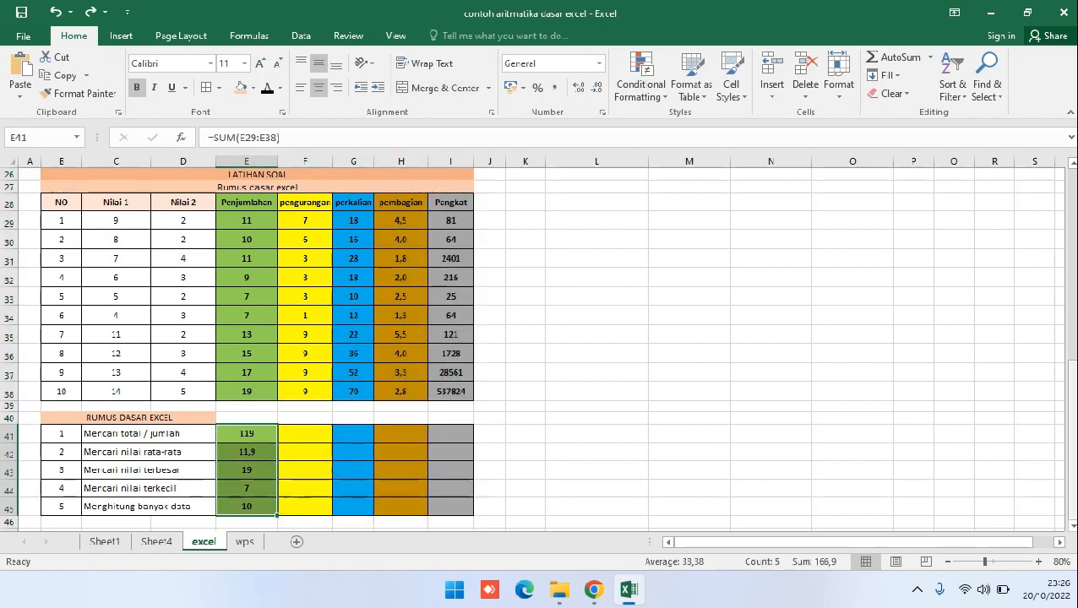
scroll(537, 347, "down", 1)
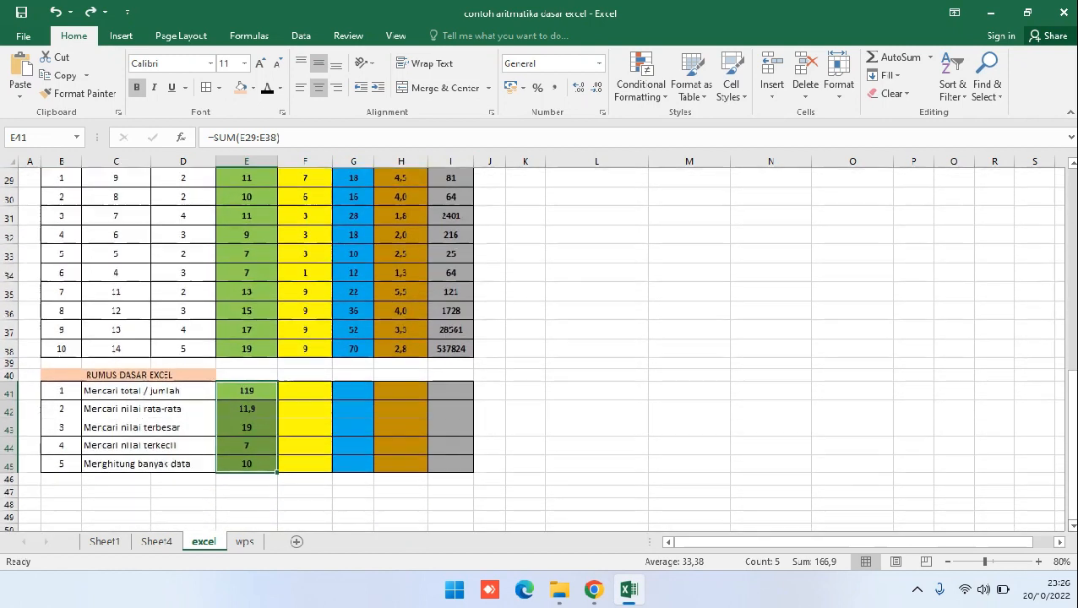
left_click(247, 480)
left_click(247, 392)
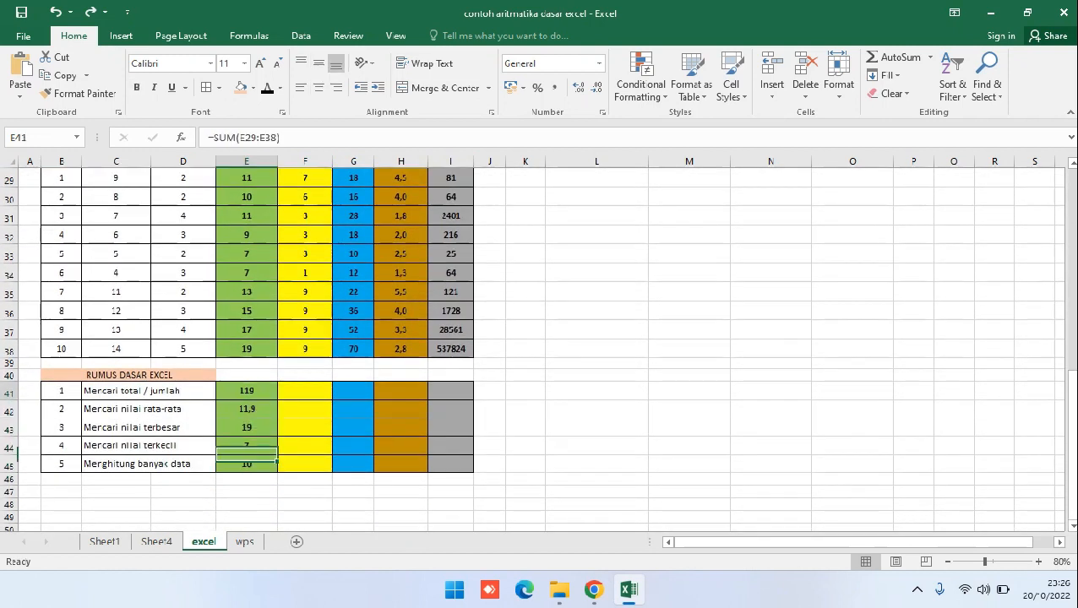
left_click_drag(246, 391, 246, 464)
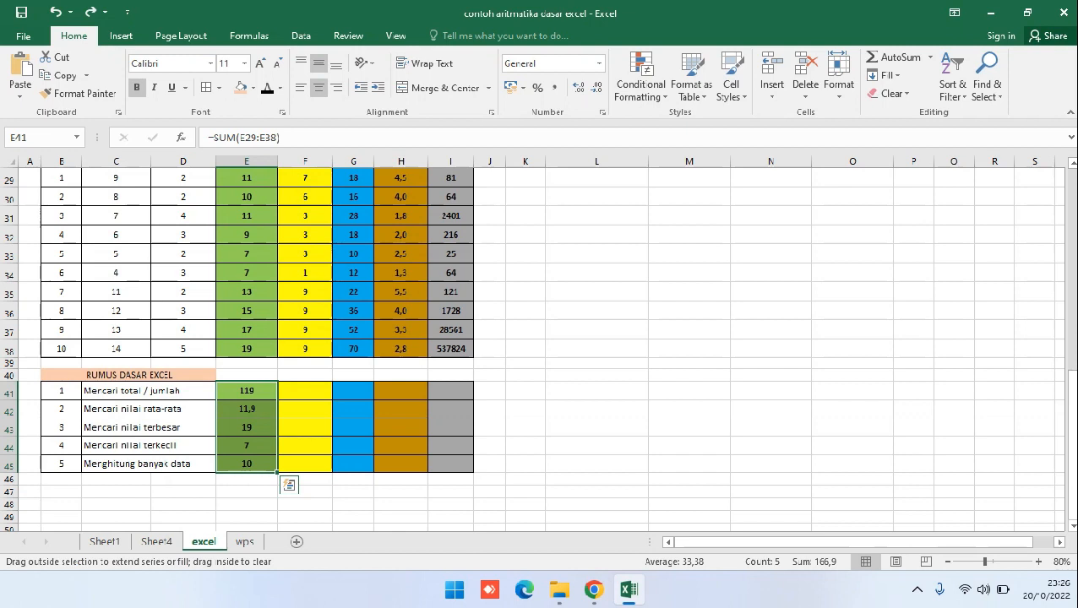
left_click_drag(277, 472, 319, 470)
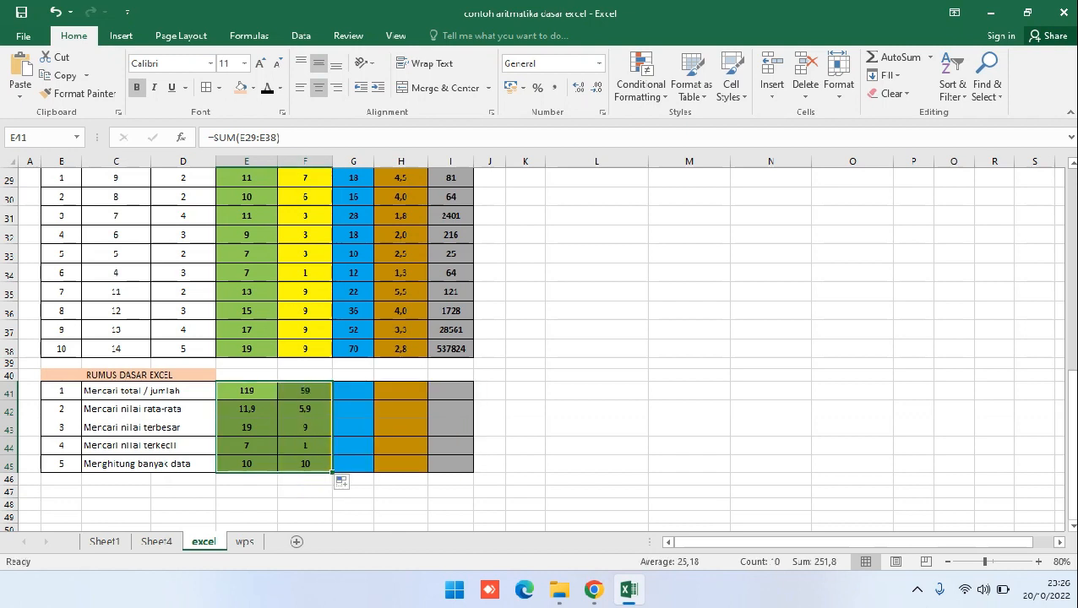
Step: Check the range used by the pengurangan total in F41 and fill the F41:F45 formulas across to column I
left_click(305, 391)
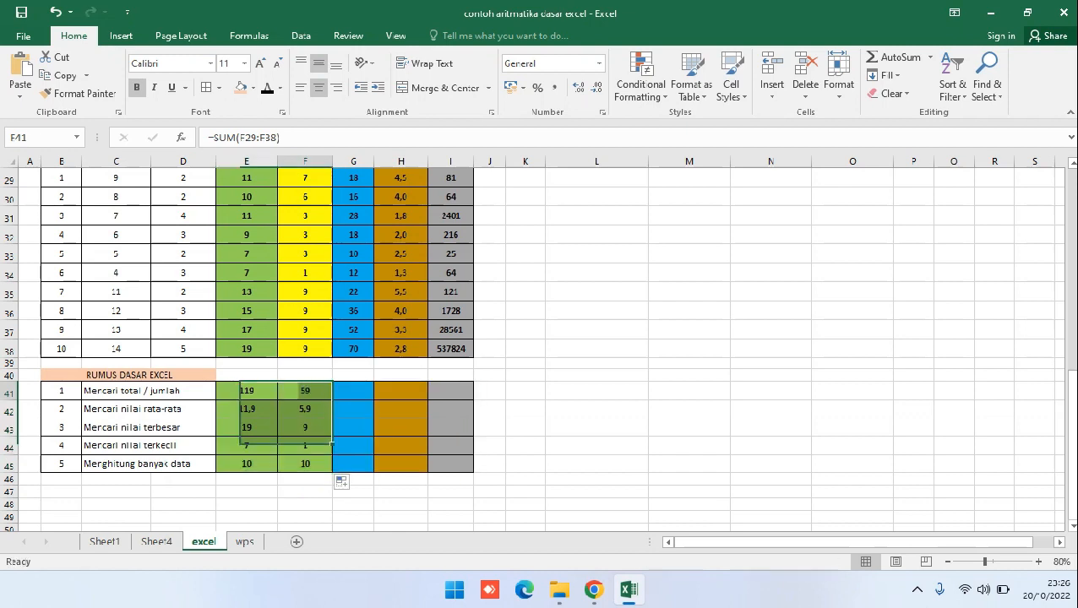
key("F2")
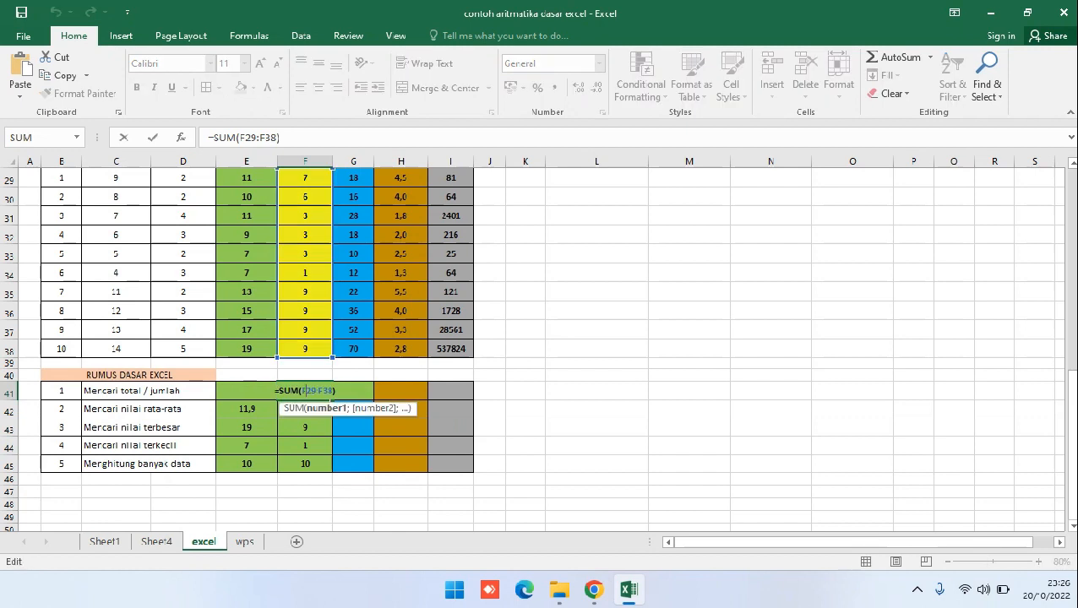
left_click_drag(1073, 397, 1074, 384)
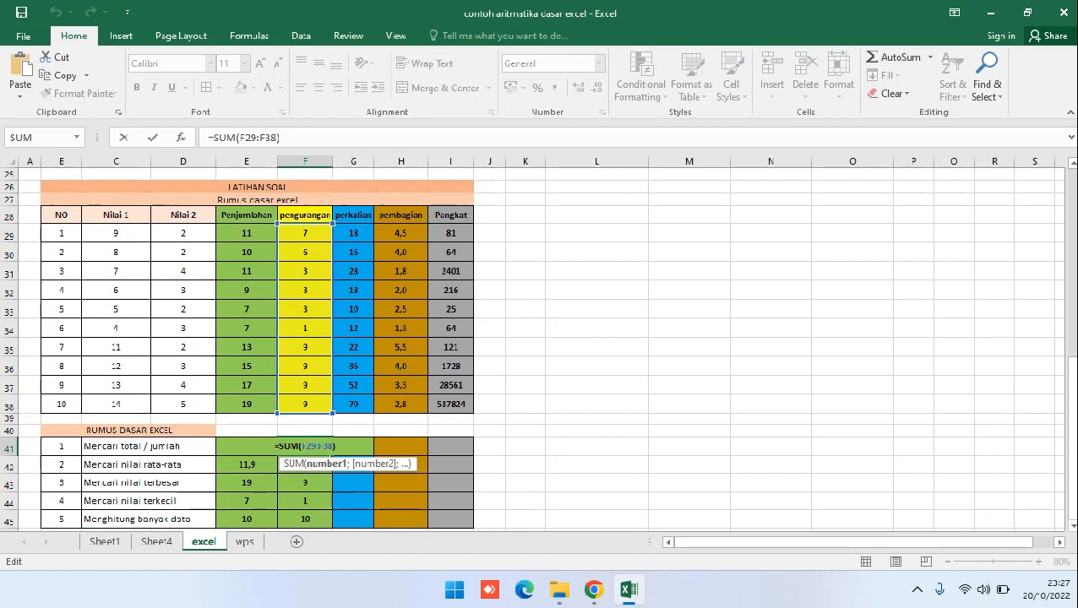
key("ctrl+Return")
left_click_drag(305, 446, 473, 491)
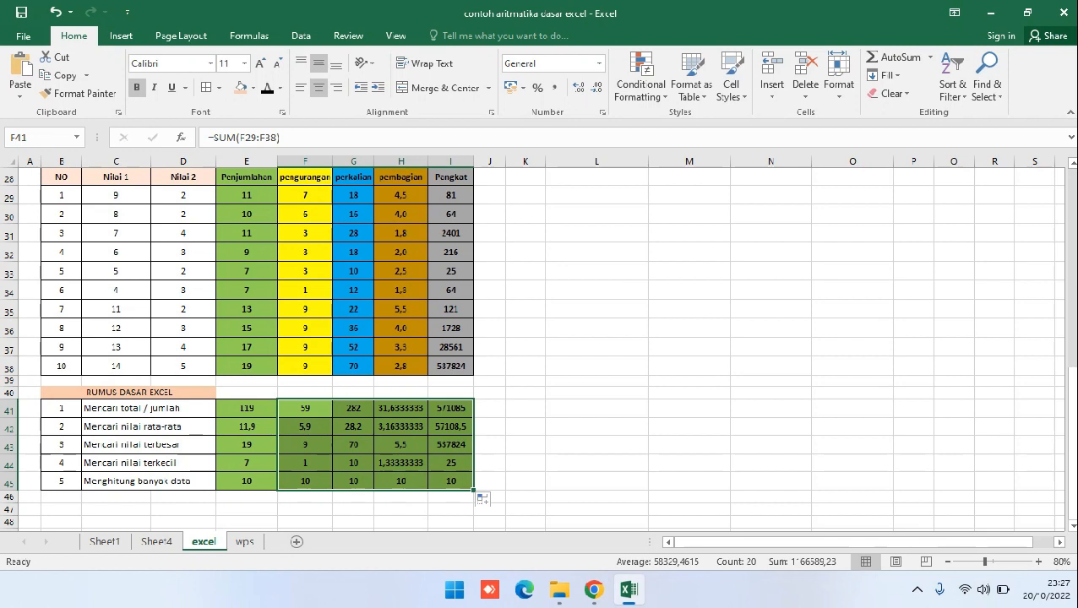
Step: Check the ranges used by the Mencari total / jumlah formulas in I41 and H41, and return to the reference tables above
double_click(455, 409)
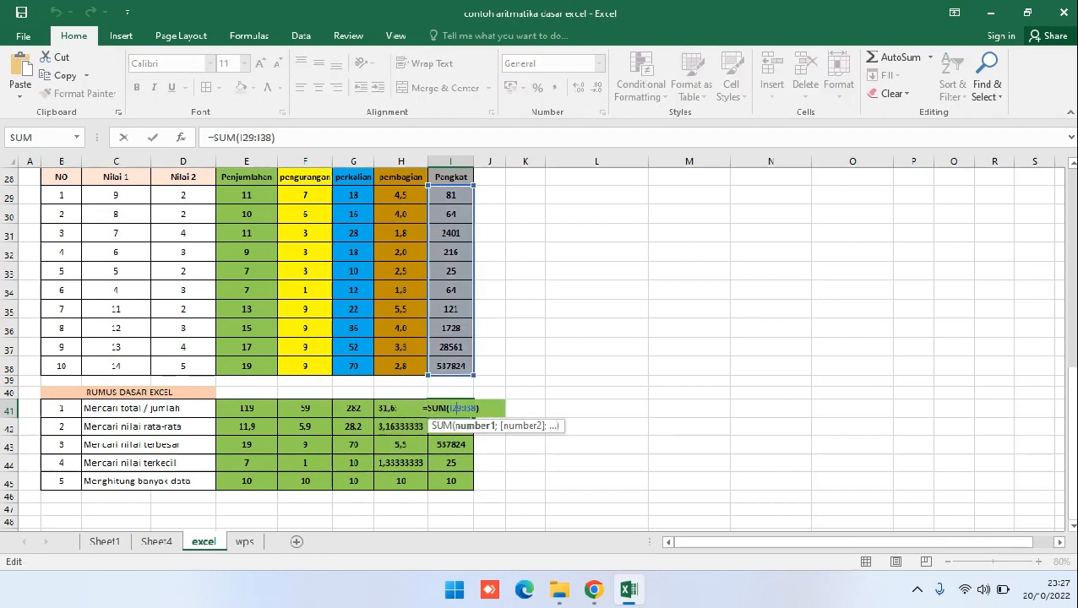
key("Escape")
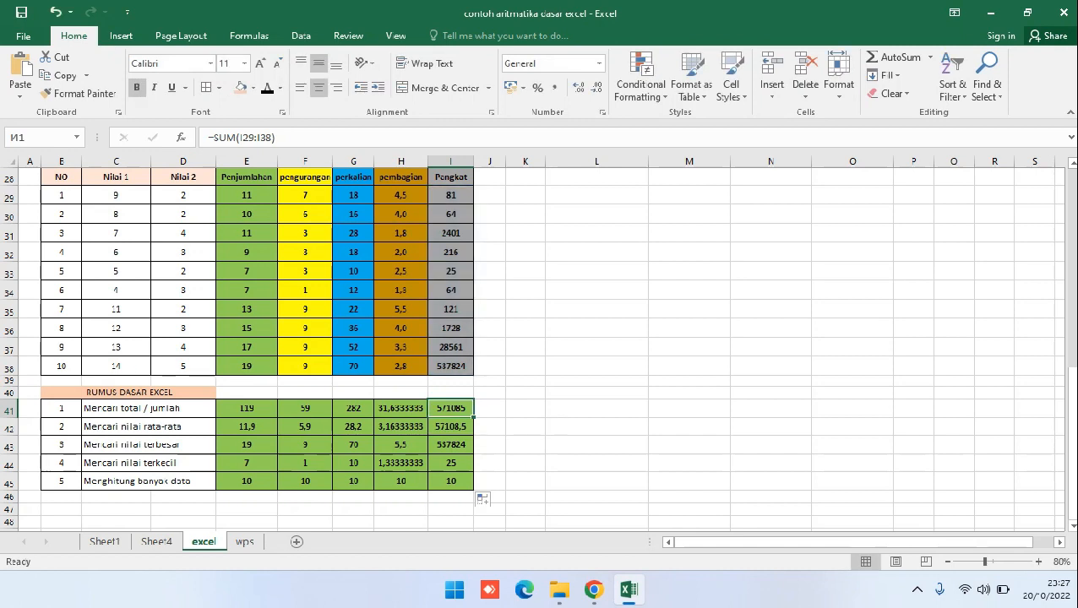
left_click(400, 409)
left_click(401, 481)
left_click(400, 409)
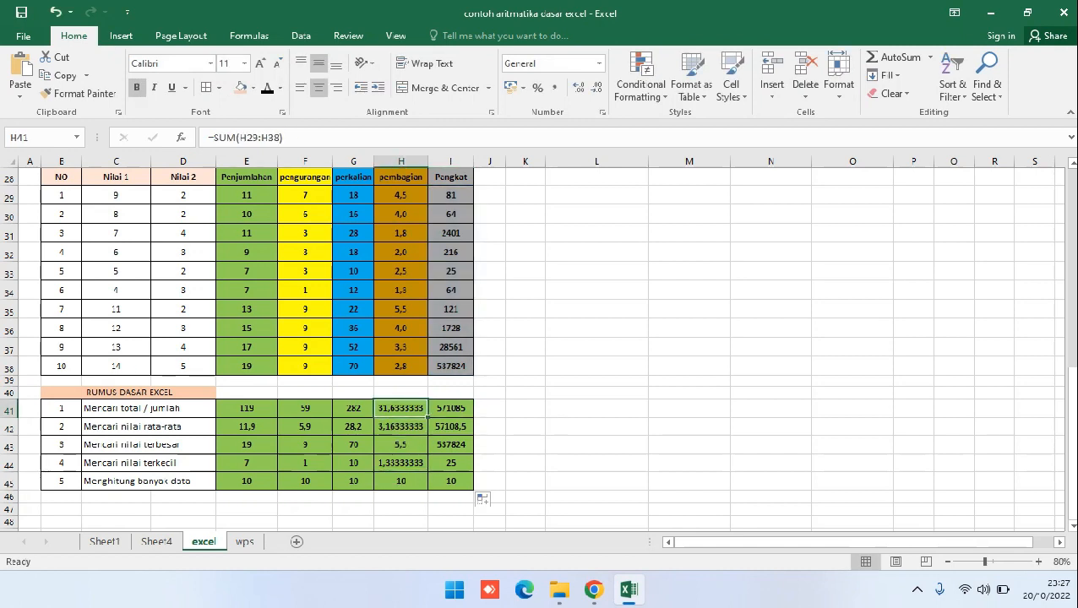
double_click(402, 408)
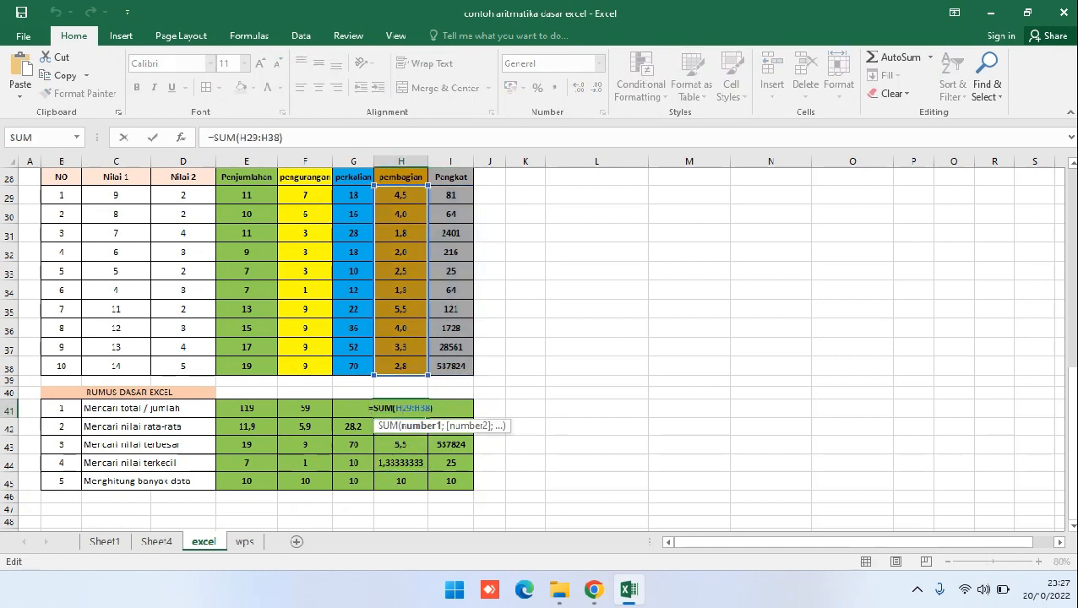
key("ctrl+Return")
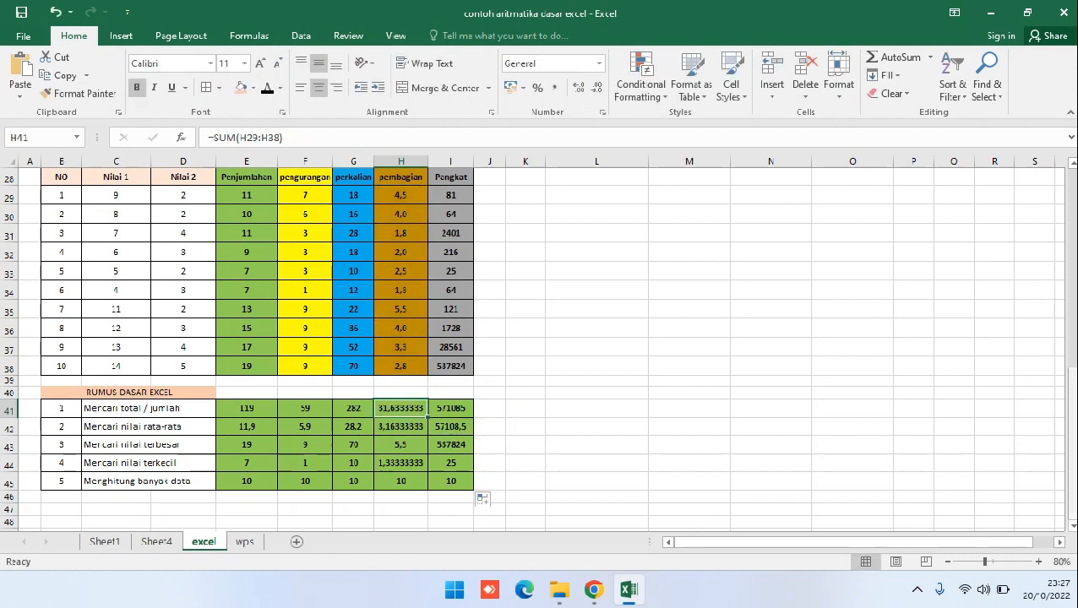
left_click_drag(1072, 449, 1072, 434)
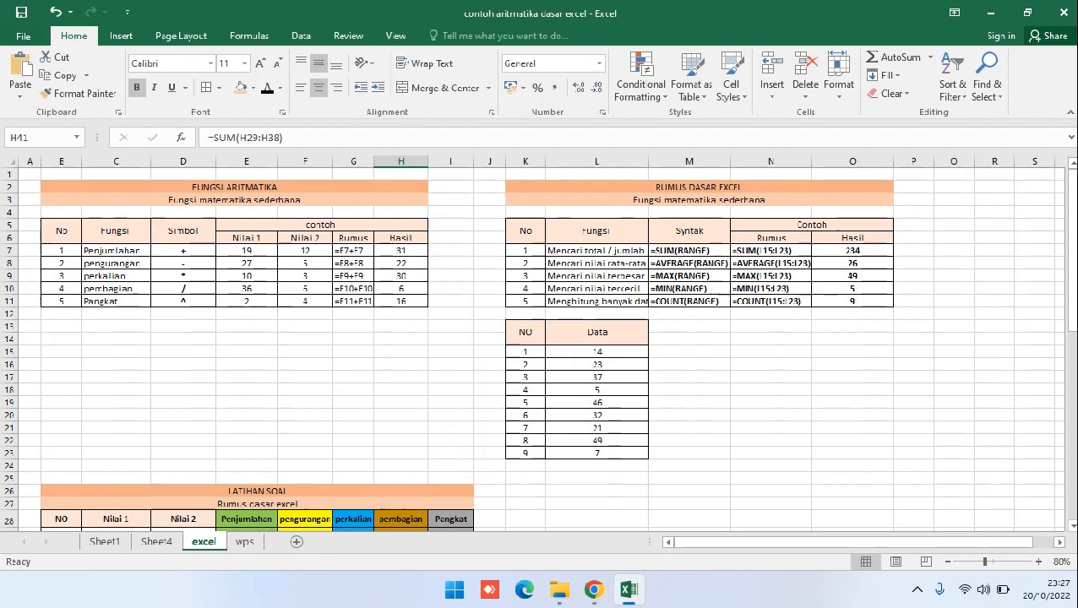